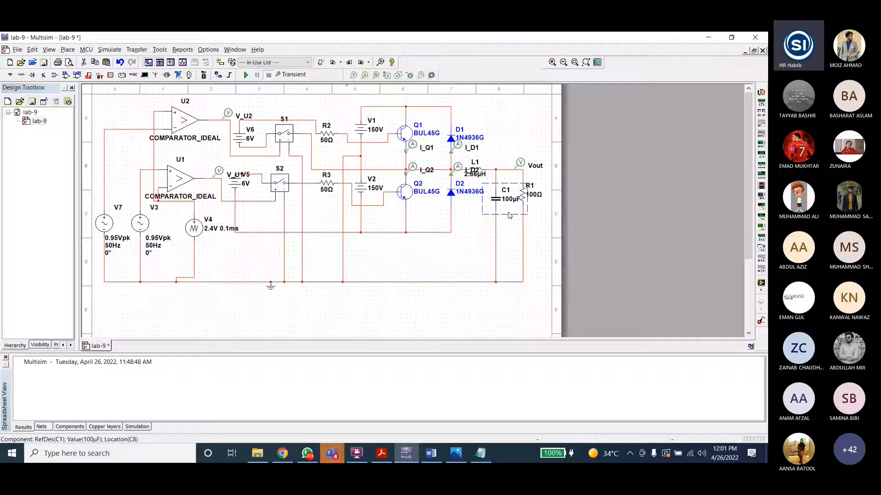
# Step: Inspect the output-stage capacitor and diodes and open the bipolar modulation waveform image for reference
pyautogui.click(476, 186)
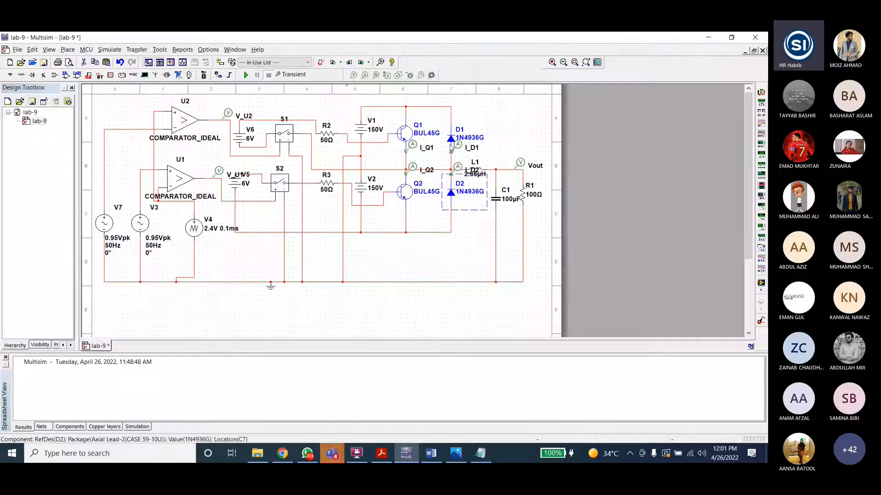
pyautogui.click(451, 147)
pyautogui.click(452, 194)
pyautogui.moveTo(456, 454)
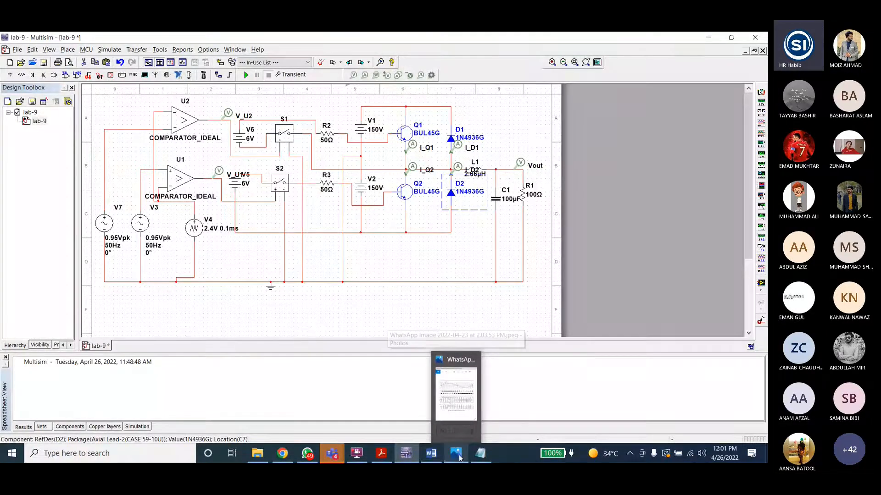
pyautogui.click(456, 454)
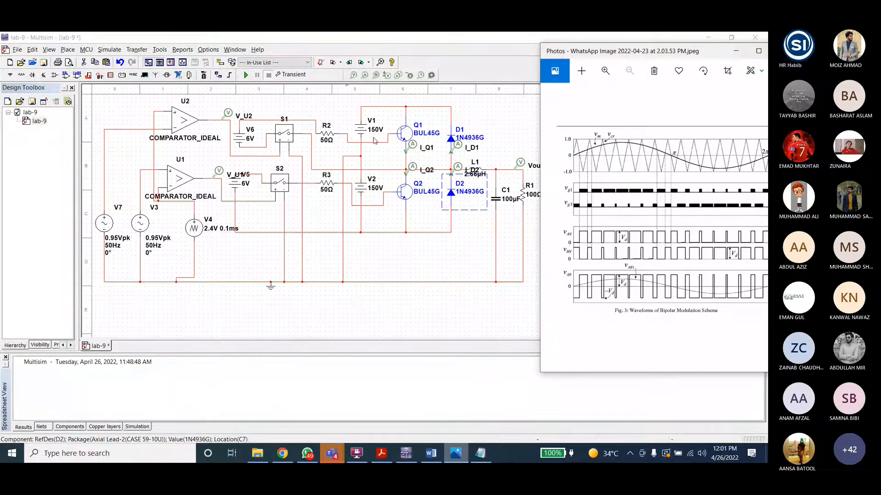
pyautogui.click(404, 135)
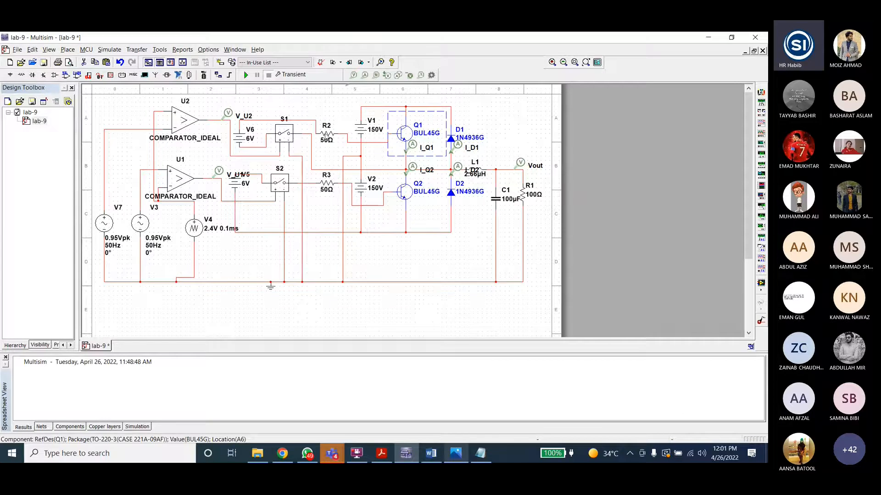
# Step: Compare the schematic's resistor, transistor and DC source with the simple inverter diagram in the Word notes
pyautogui.click(328, 140)
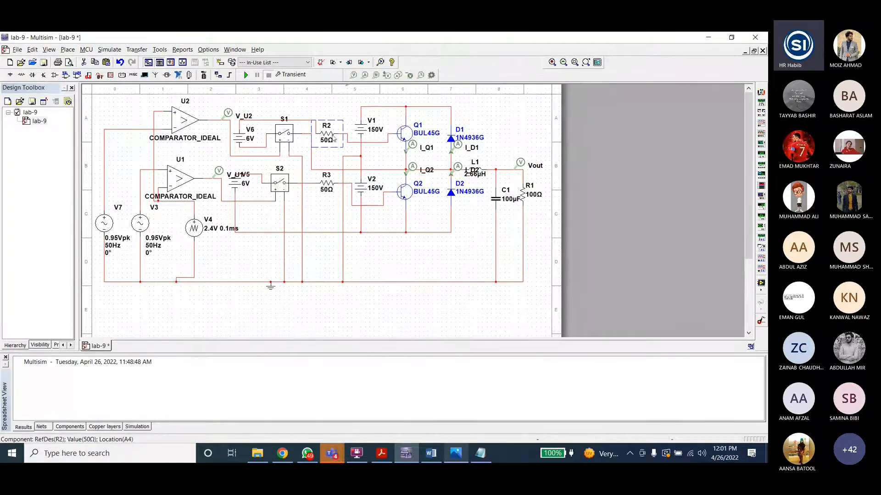
pyautogui.click(404, 137)
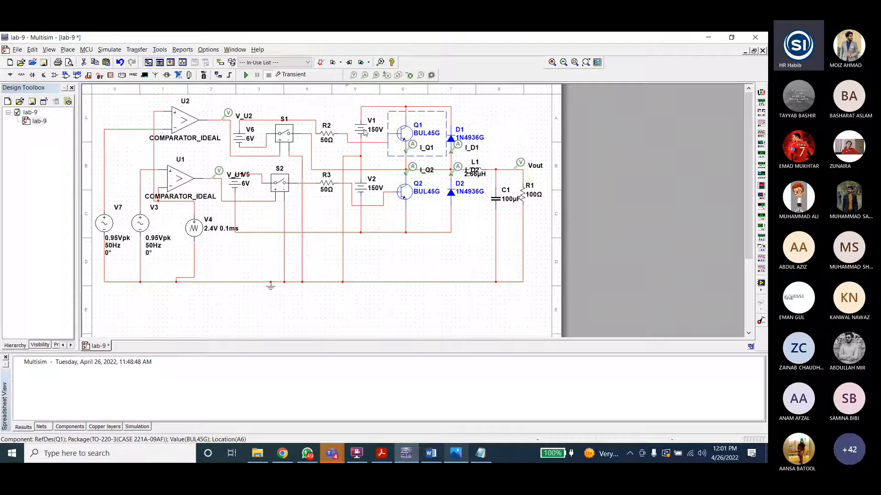
pyautogui.click(361, 187)
pyautogui.click(431, 453)
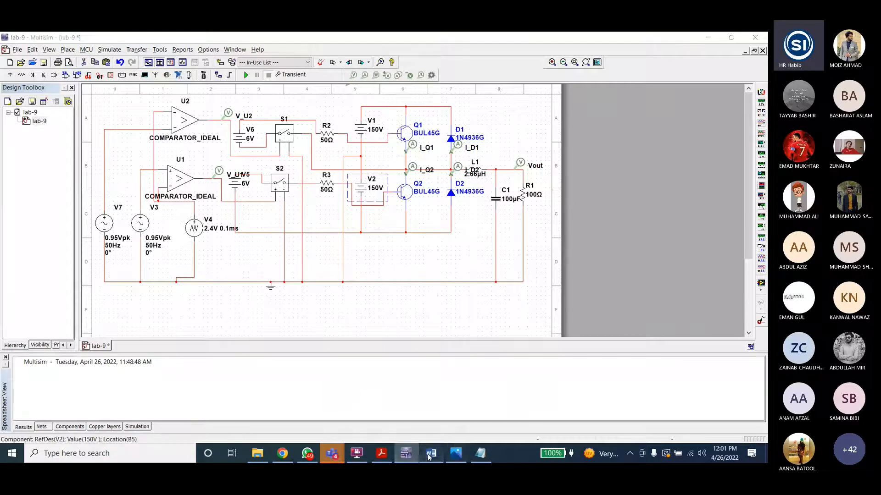
pyautogui.scroll(-10, 713, 249)
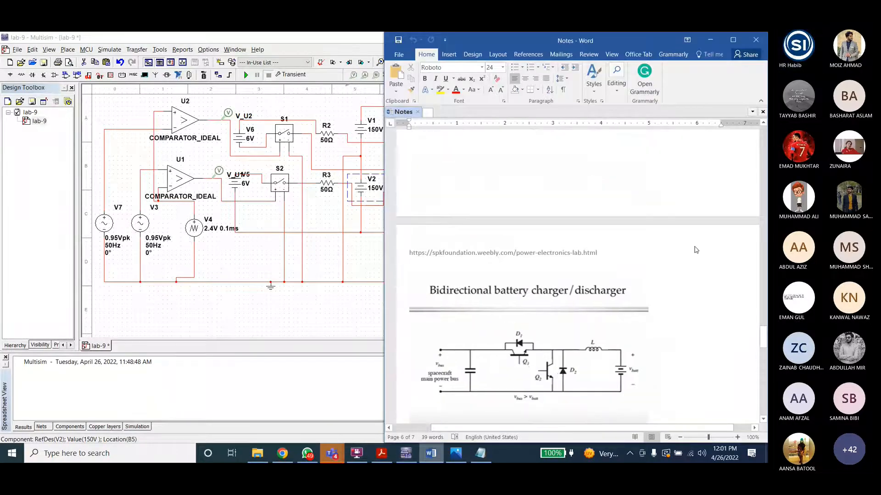
pyautogui.scroll(12, 695, 247)
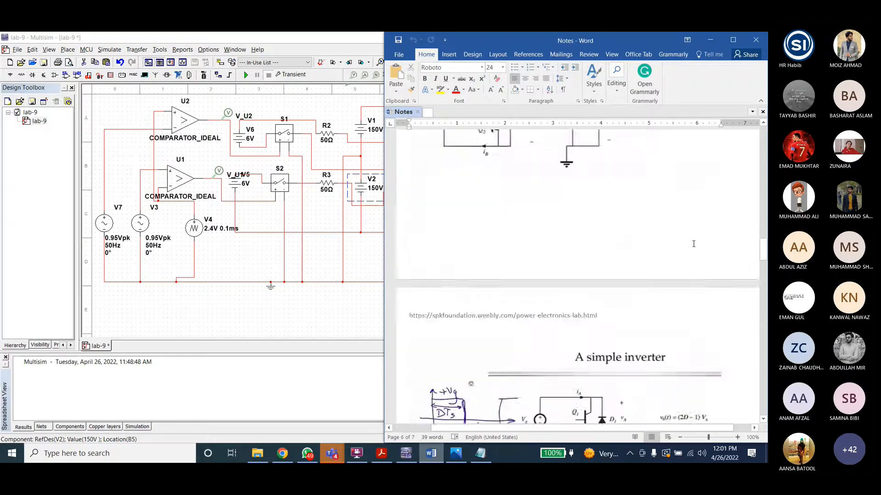
pyautogui.scroll(-3, 693, 244)
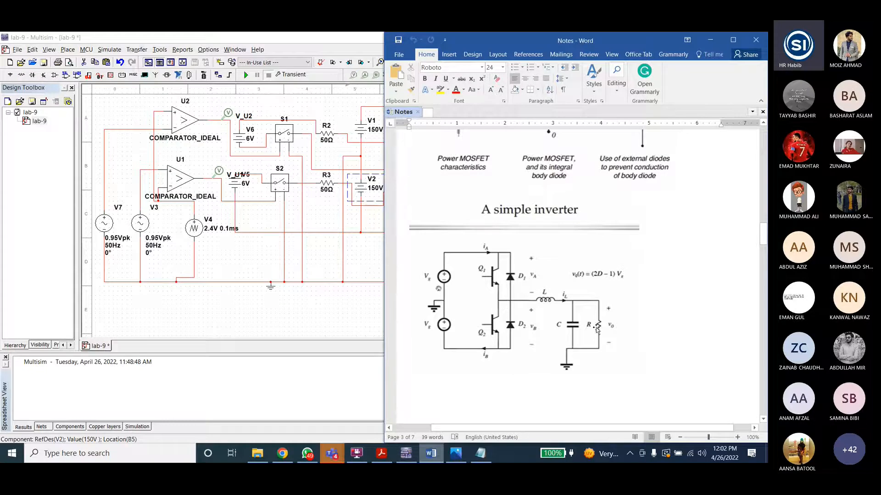
pyautogui.click(711, 40)
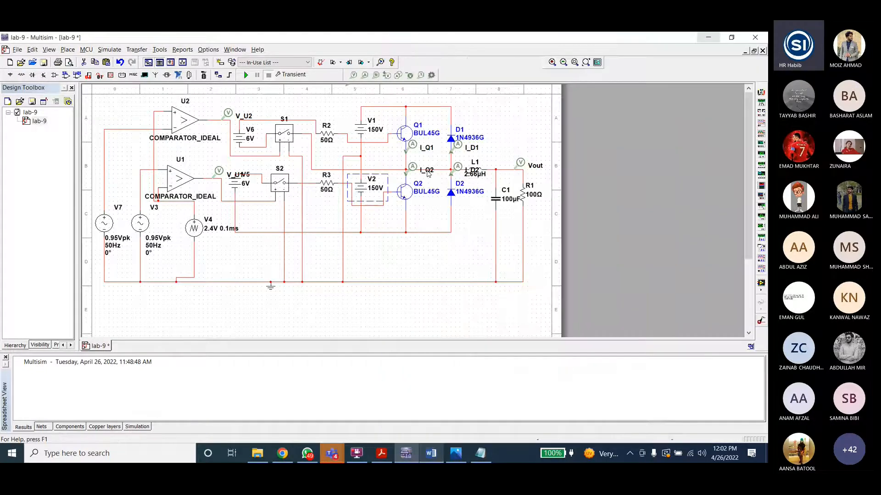
# Step: Inspect the upper DC source V1 and transistor Q1 of the half-bridge
pyautogui.click(362, 133)
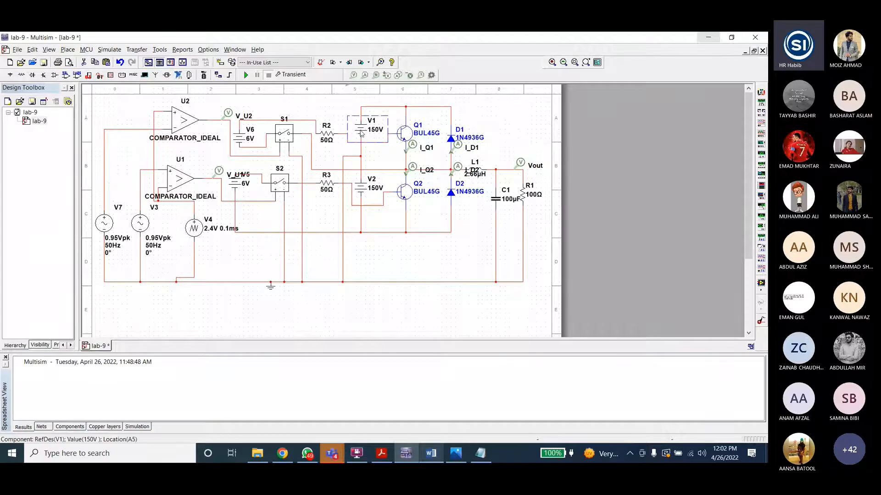
pyautogui.click(421, 144)
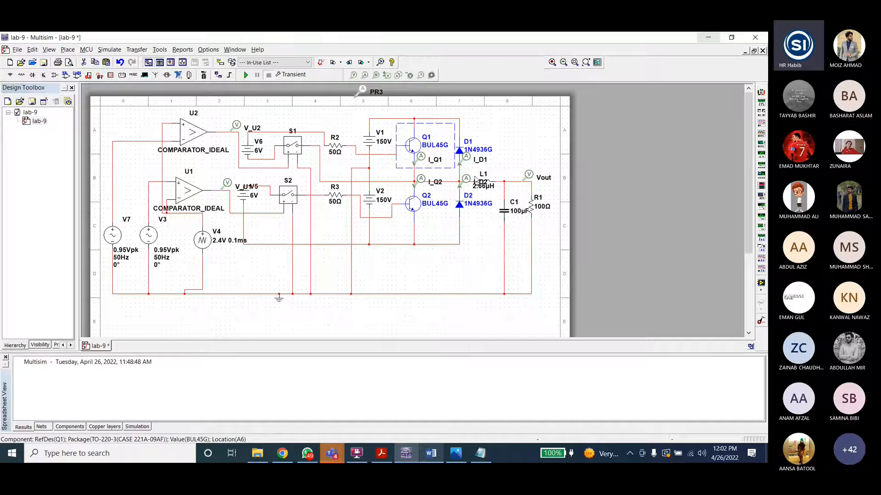
pyautogui.click(400, 147)
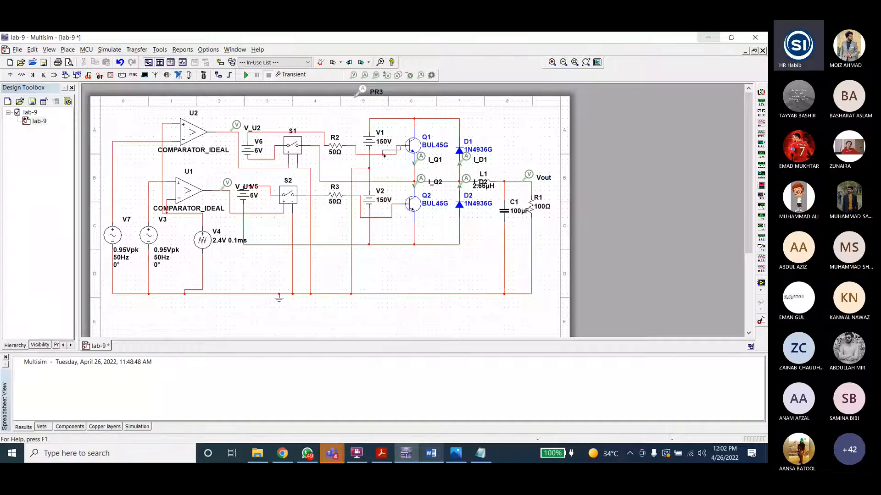
pyautogui.press('Escape')
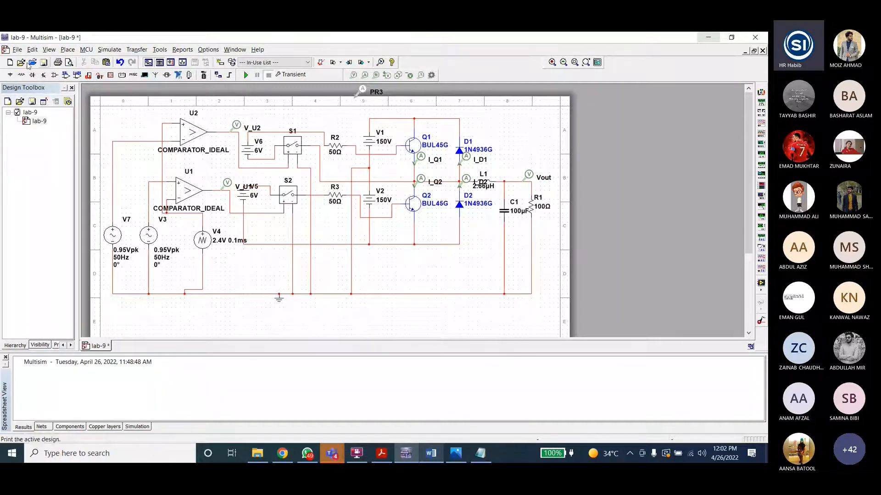
# Step: Save the design under the new name lab-9testing
pyautogui.click(16, 50)
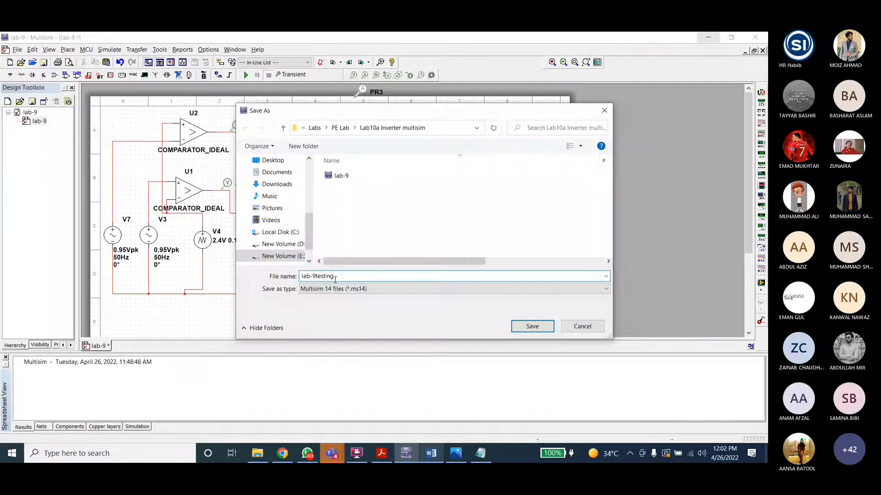
pyautogui.press('Return')
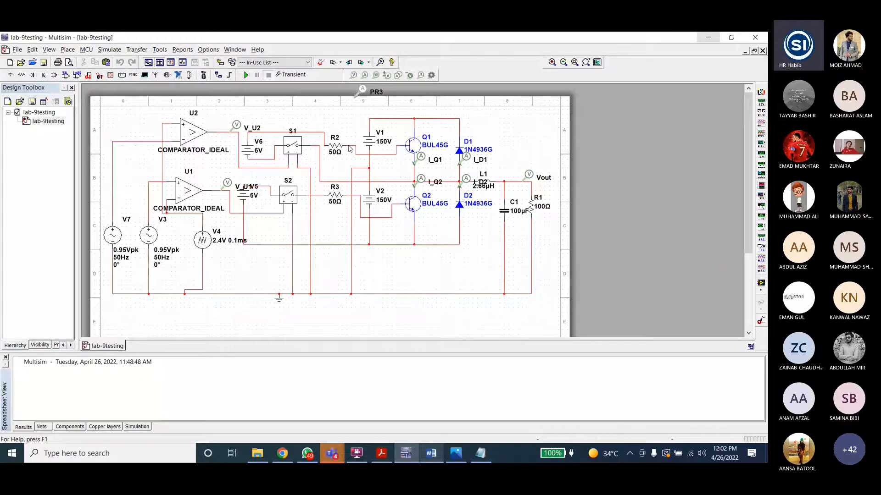
# Step: Review the gate-drive path components and the voltage-controlled switch S1's on/off voltage and resistance settings
pyautogui.click(349, 148)
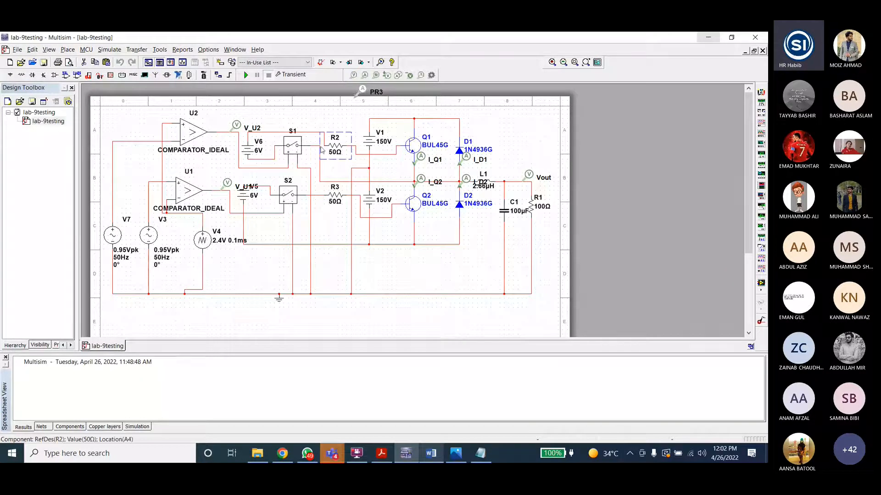
pyautogui.click(260, 137)
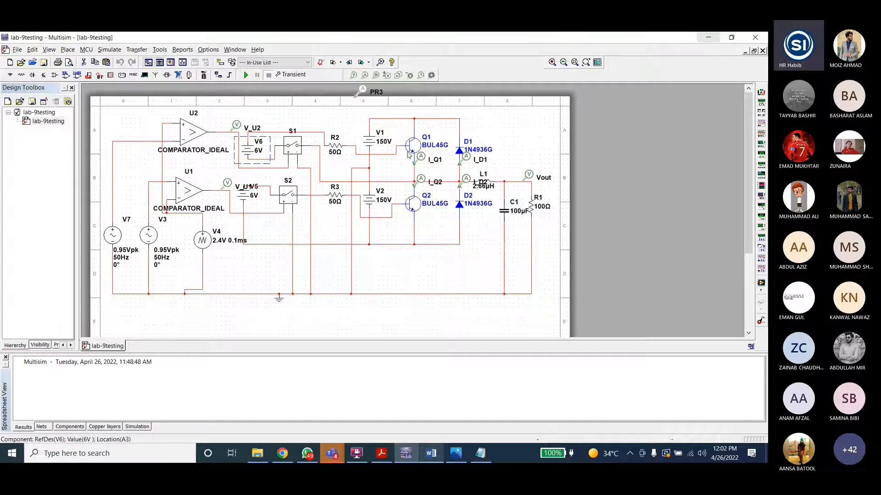
pyautogui.click(296, 152)
pyautogui.doubleClick(296, 152)
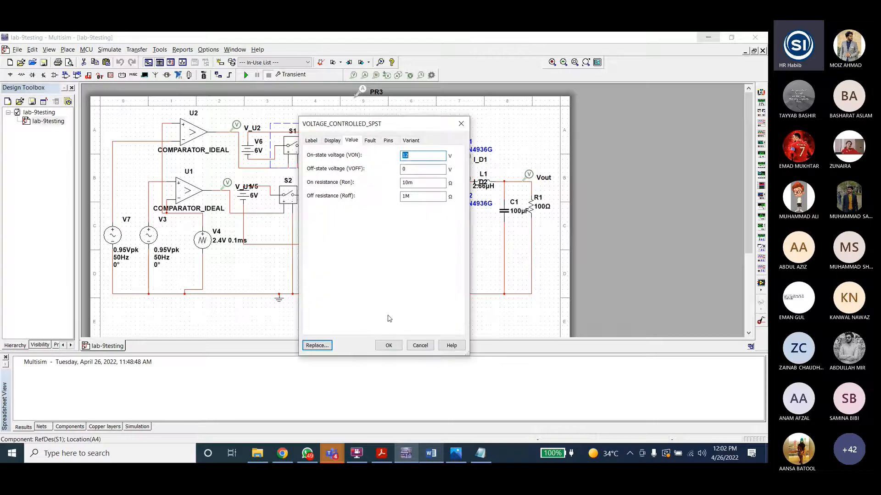
pyautogui.click(419, 346)
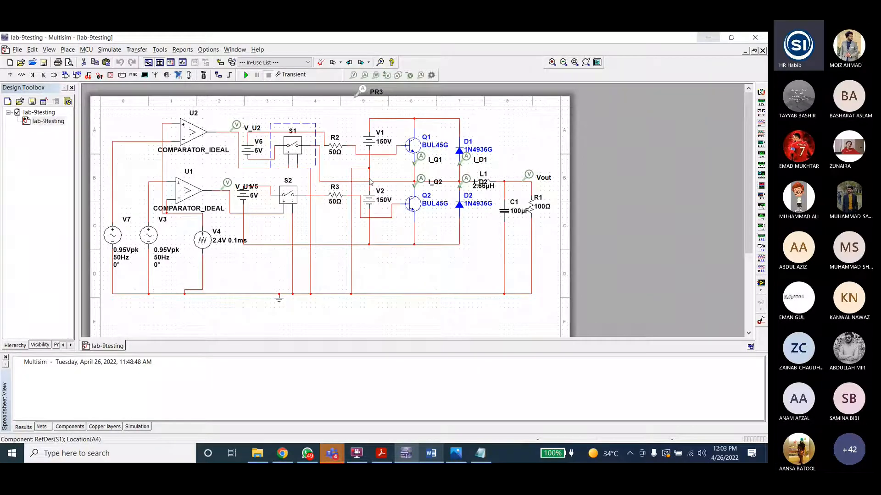
pyautogui.click(369, 140)
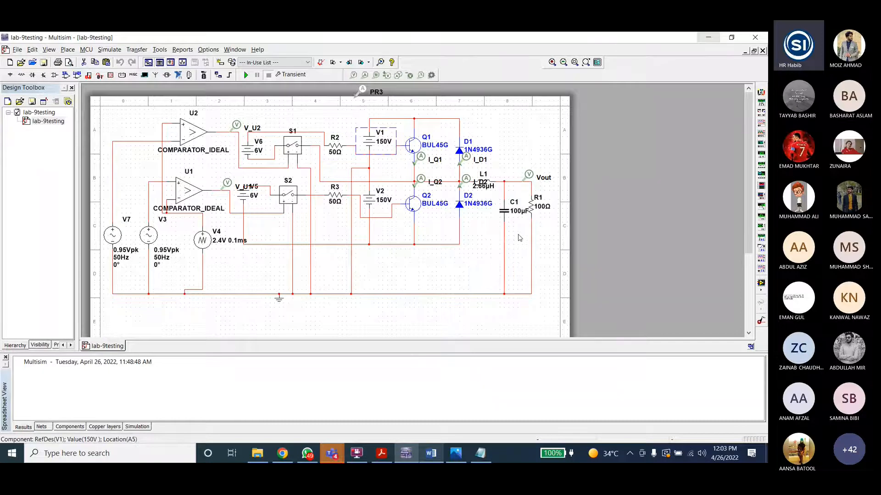
pyautogui.click(339, 146)
pyautogui.click(245, 149)
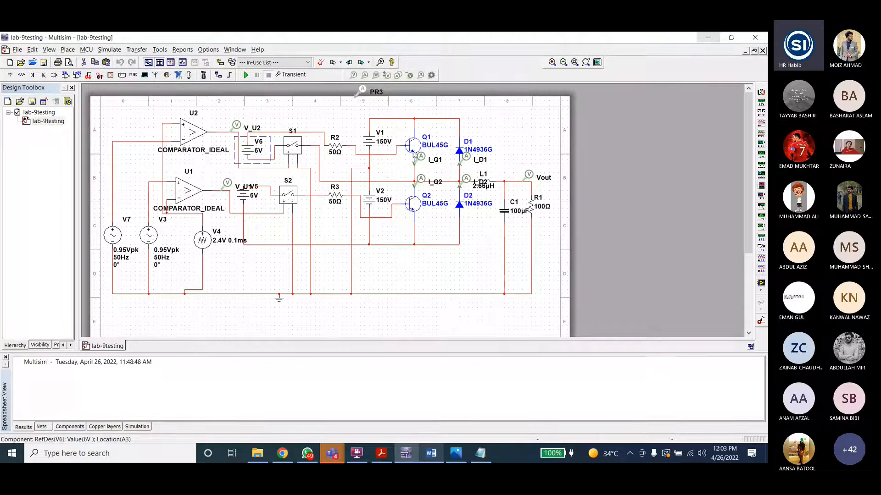
pyautogui.doubleClick(289, 156)
pyautogui.press('Return')
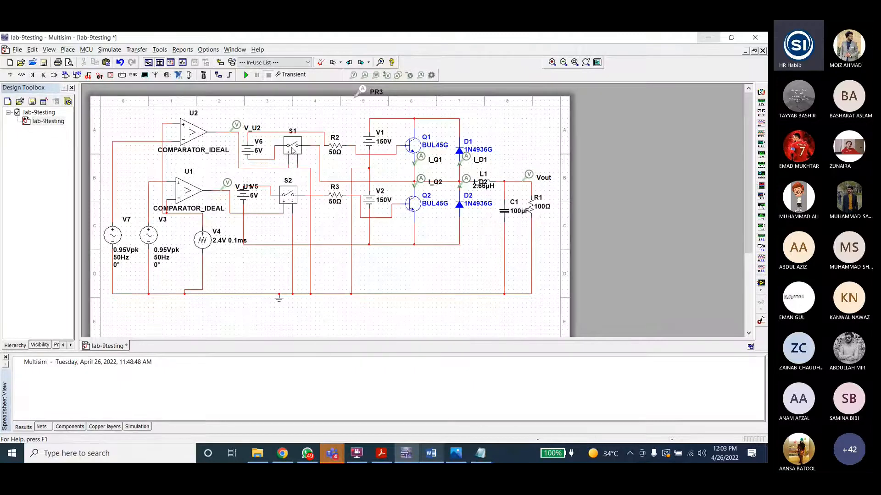
# Step: Inspect the two comparators, the 0.95 Vpk sine sources and the triangle source V4
pyautogui.click(192, 135)
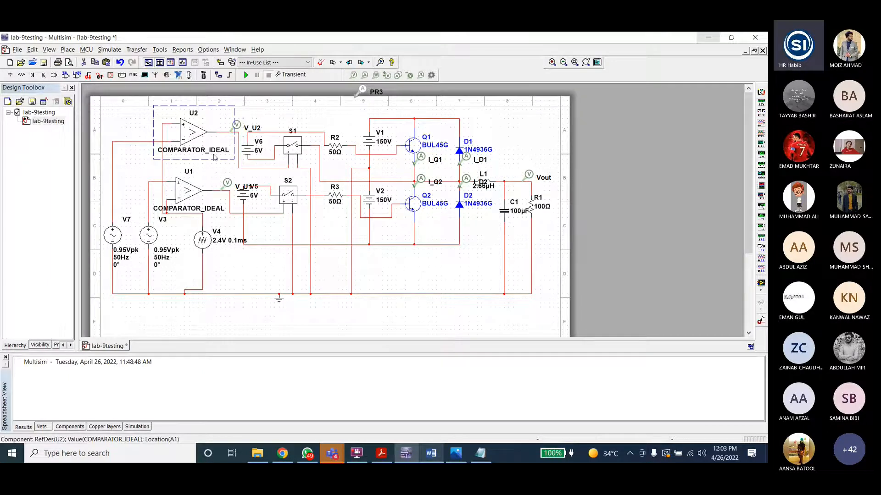
pyautogui.click(143, 241)
pyautogui.click(147, 244)
pyautogui.click(189, 156)
pyautogui.click(189, 165)
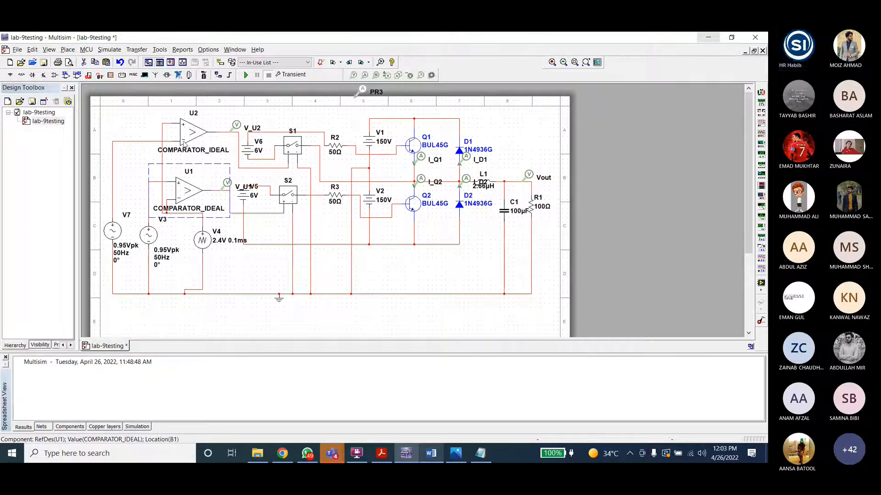
pyautogui.click(189, 138)
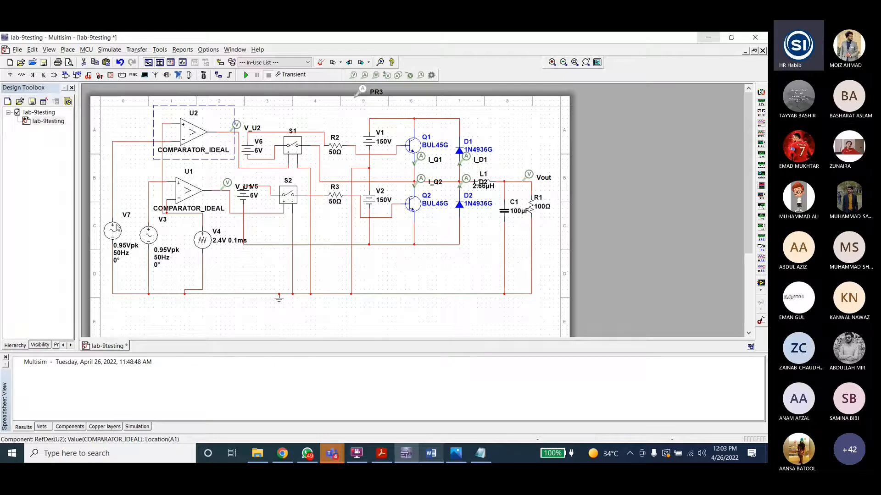
pyautogui.click(149, 236)
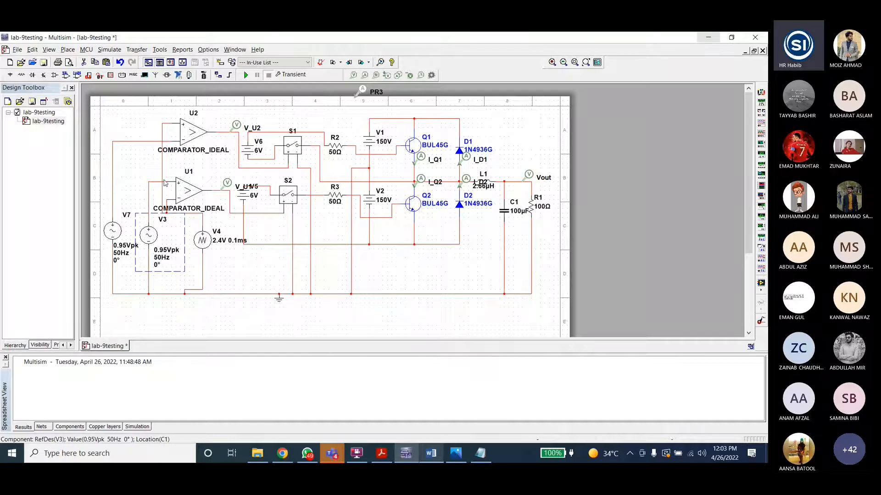
pyautogui.click(205, 251)
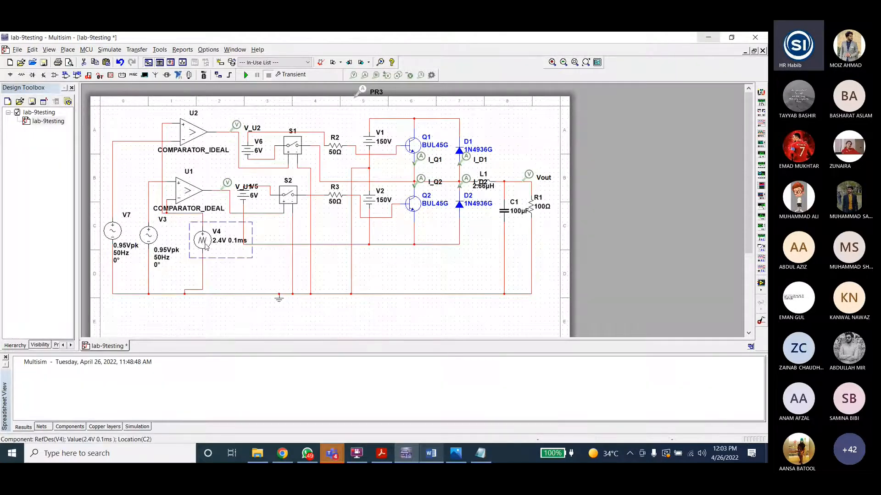
# Step: Bring up the bipolar modulation waveform image and enlarge it beside the schematic
pyautogui.click(456, 453)
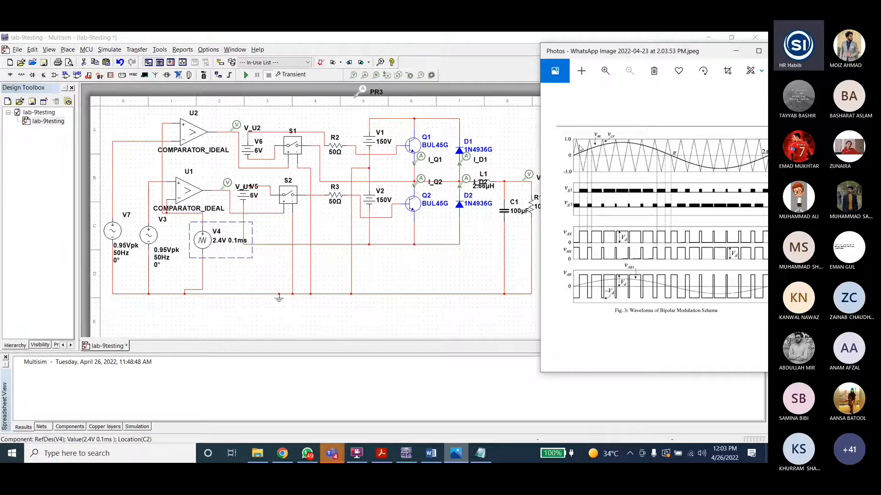
pyautogui.doubleClick(203, 240)
pyautogui.click(461, 123)
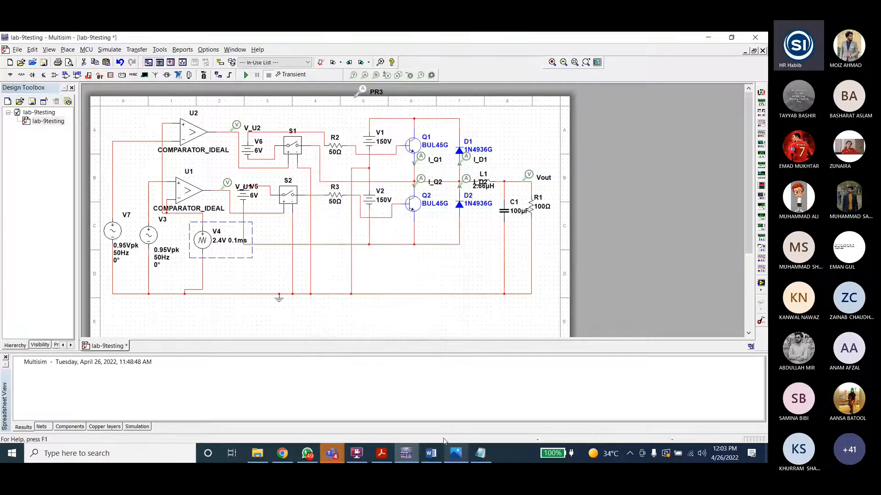
pyautogui.moveTo(472, 450); pyautogui.dragTo(457, 447)
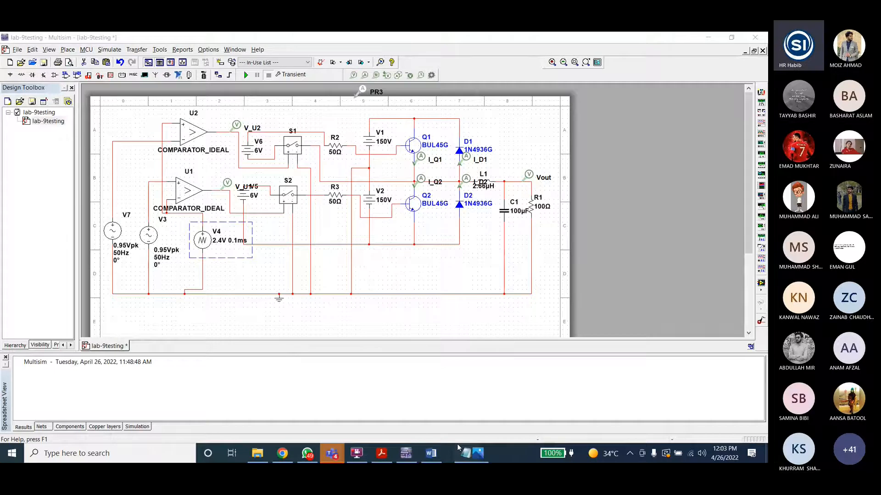
pyautogui.click(458, 448)
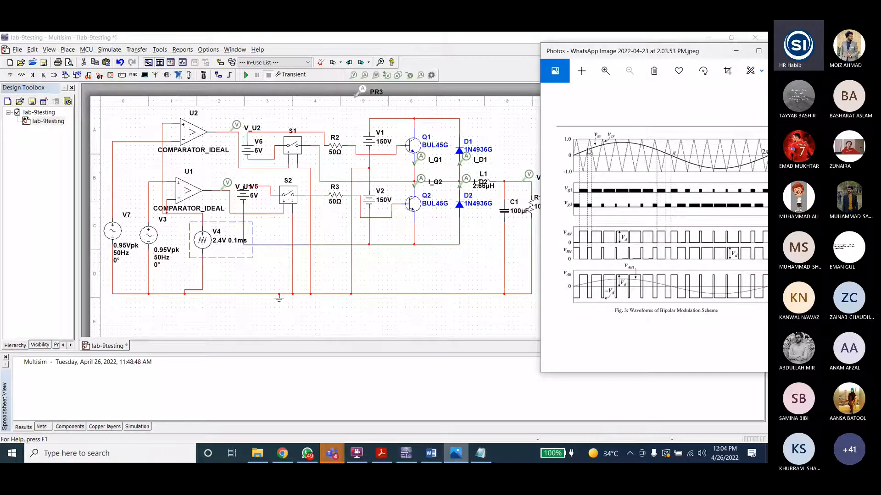
pyautogui.click(456, 449)
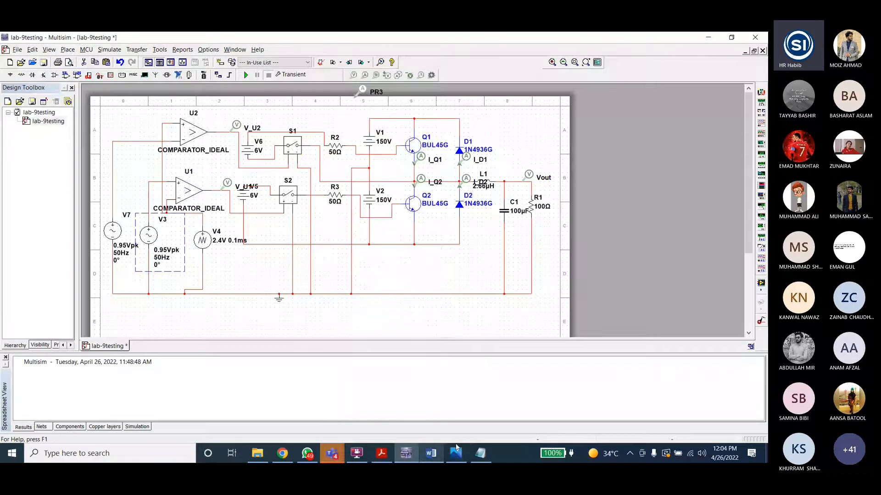
pyautogui.click(456, 447)
pyautogui.moveTo(672, 51); pyautogui.dragTo(645, 32)
pyautogui.moveTo(509, 275); pyautogui.dragTo(435, 272)
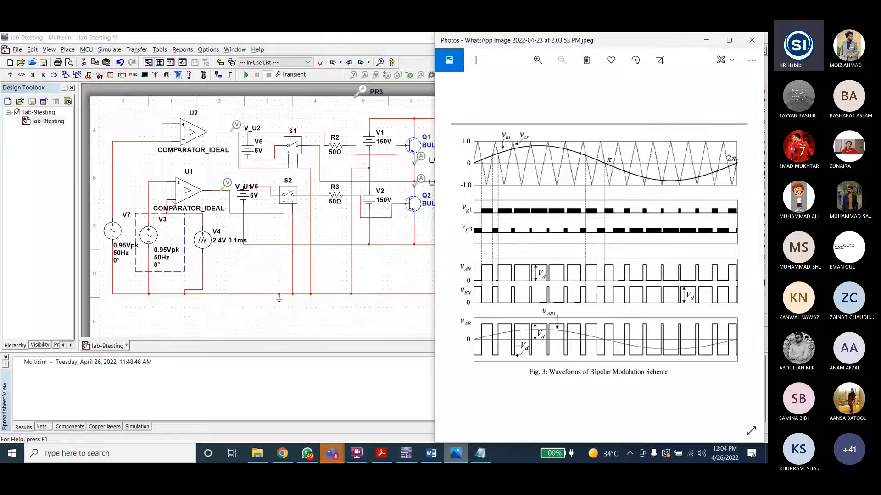
# Step: Switch back and forth between the schematic and the bipolar modulation waveform image to compare them
pyautogui.click(186, 217)
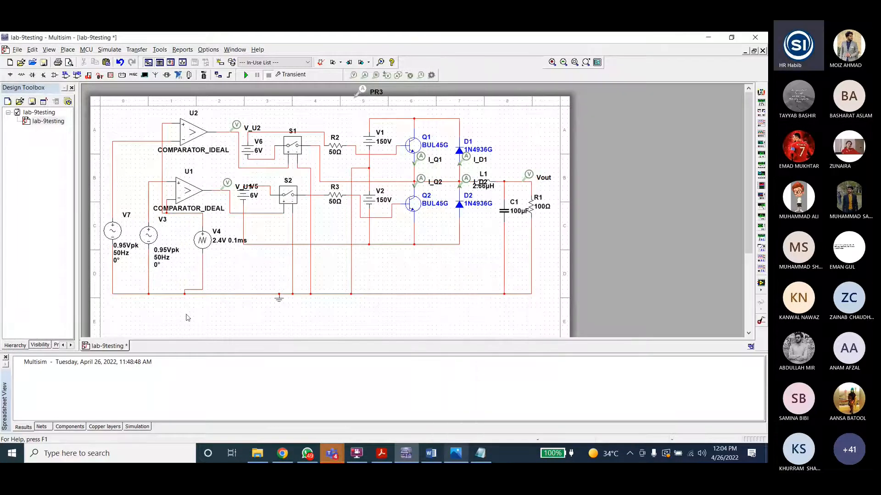
pyautogui.click(456, 453)
pyautogui.rightClick(455, 453)
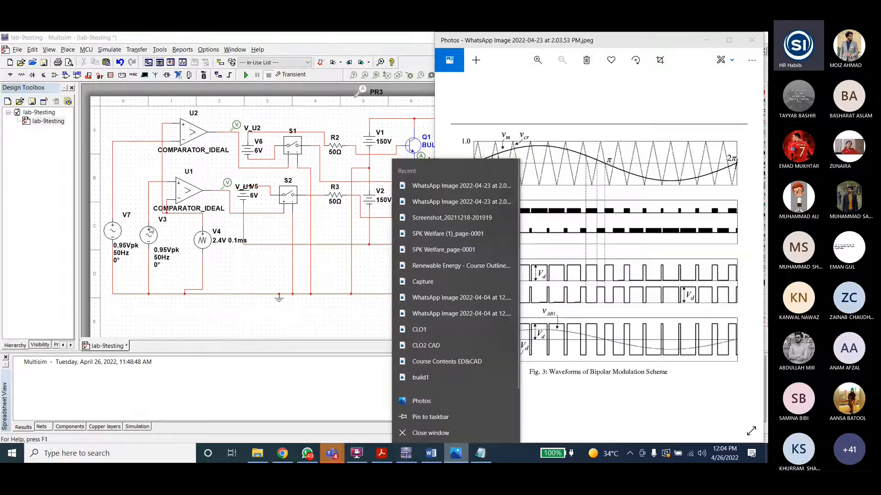
pyautogui.click(326, 39)
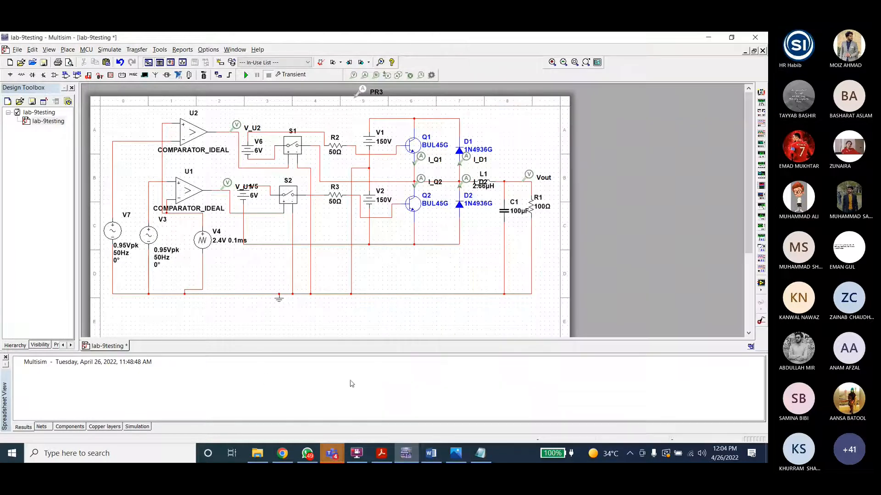
pyautogui.click(455, 454)
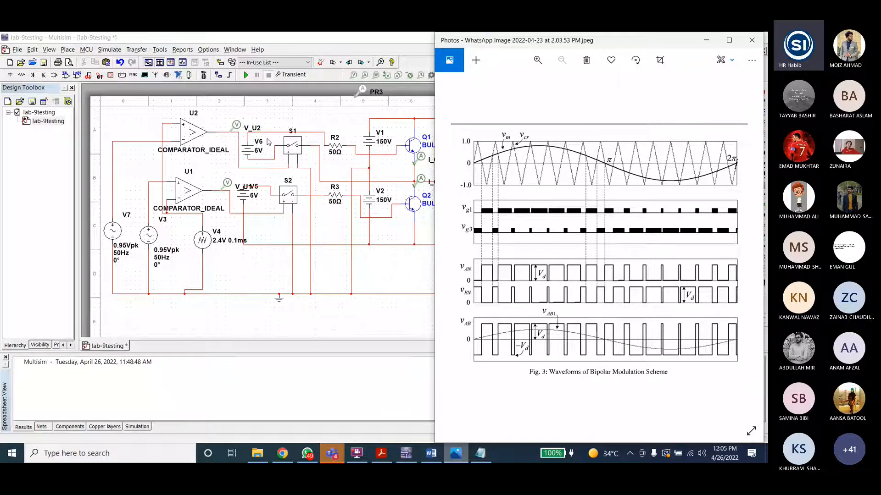
pyautogui.click(706, 40)
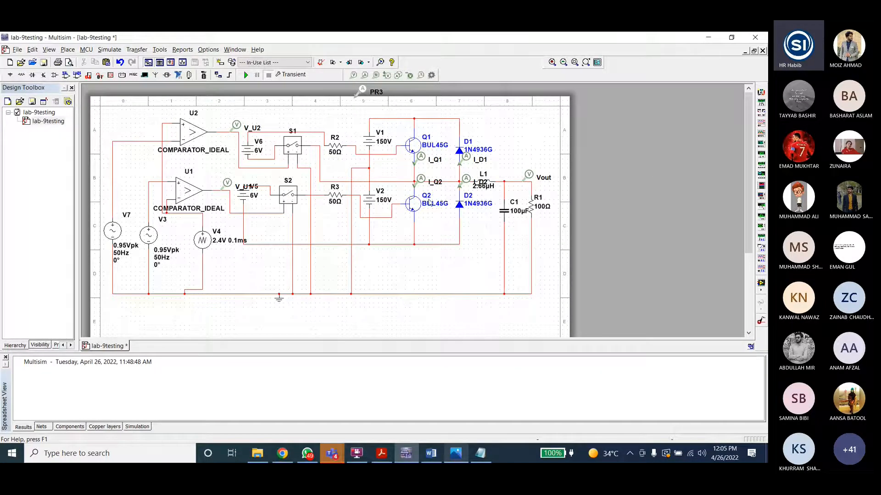
pyautogui.hotkey('alt', 'Tab')
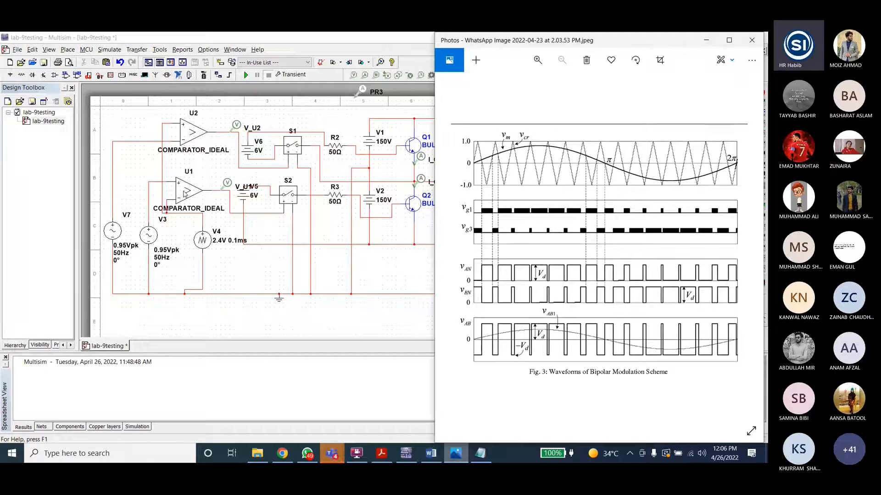
# Step: Inspect the lower voltage-controlled switch S2 and its 6 V gate supply V5
pyautogui.click(294, 199)
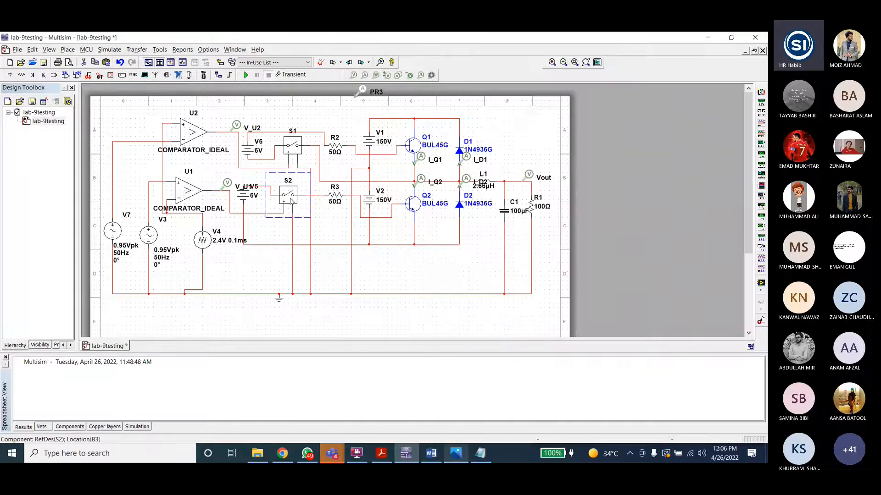
pyautogui.doubleClick(292, 200)
pyautogui.press('Escape')
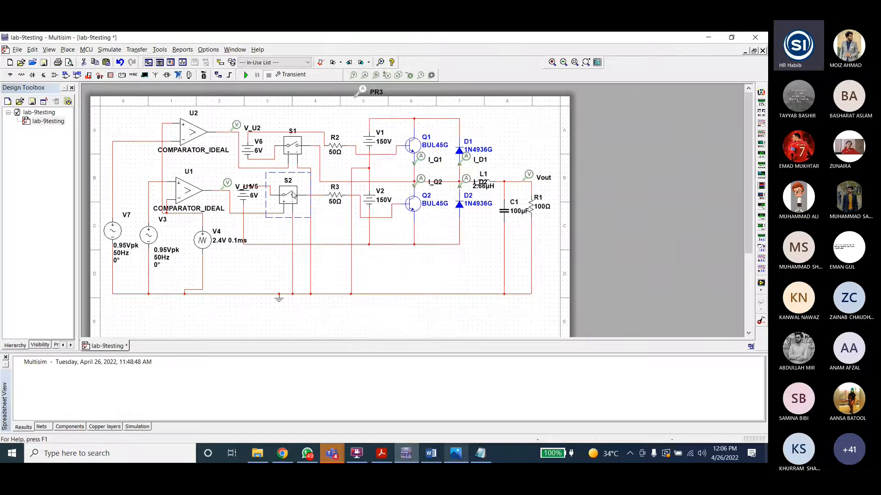
pyautogui.click(250, 198)
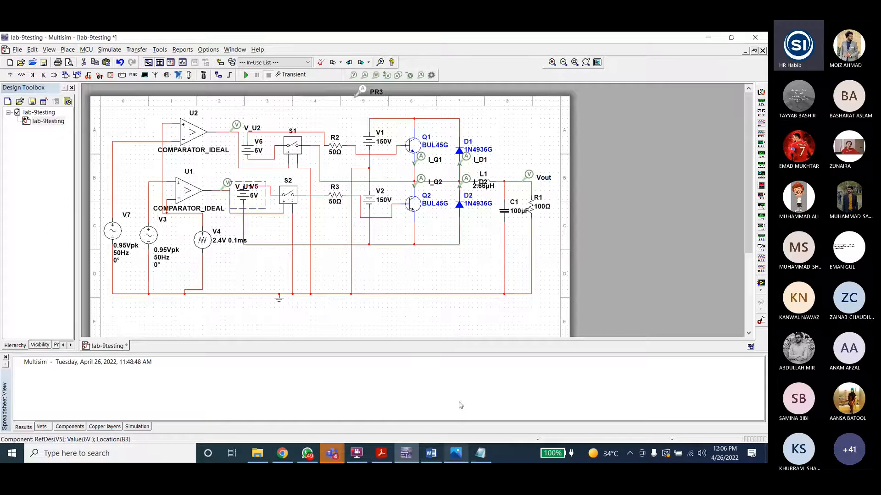
# Step: Compare the 150 V DC sources V1 and V2 against the waveform reference image
pyautogui.click(456, 454)
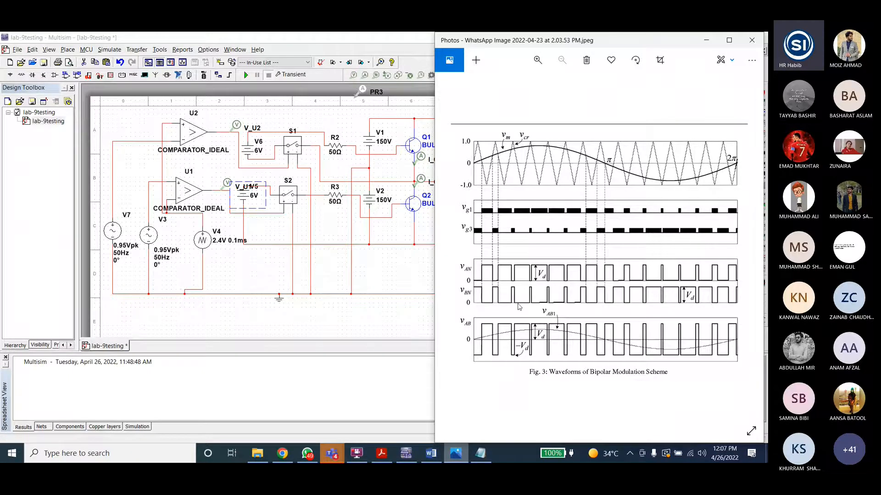
pyautogui.click(406, 305)
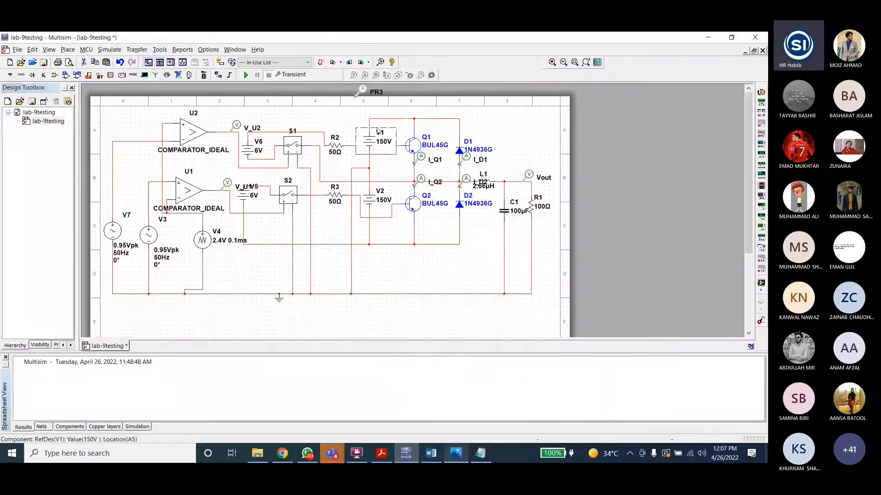
pyautogui.click(392, 204)
pyautogui.click(455, 453)
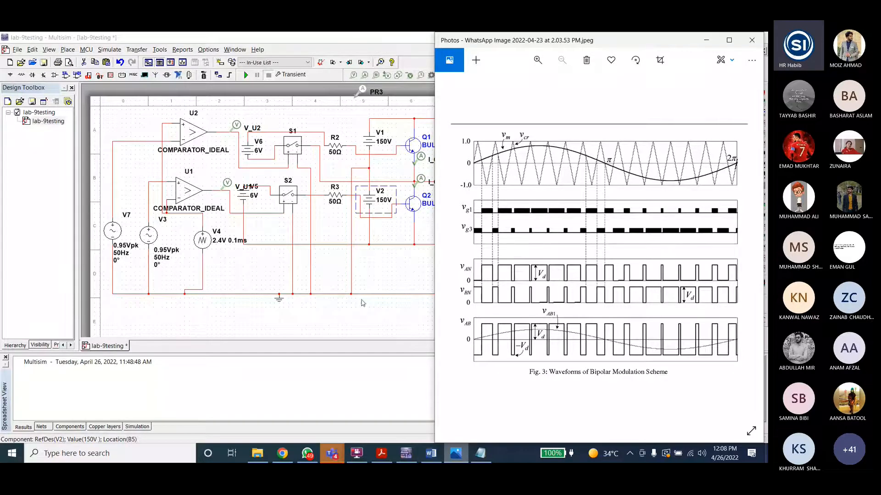
pyautogui.click(391, 318)
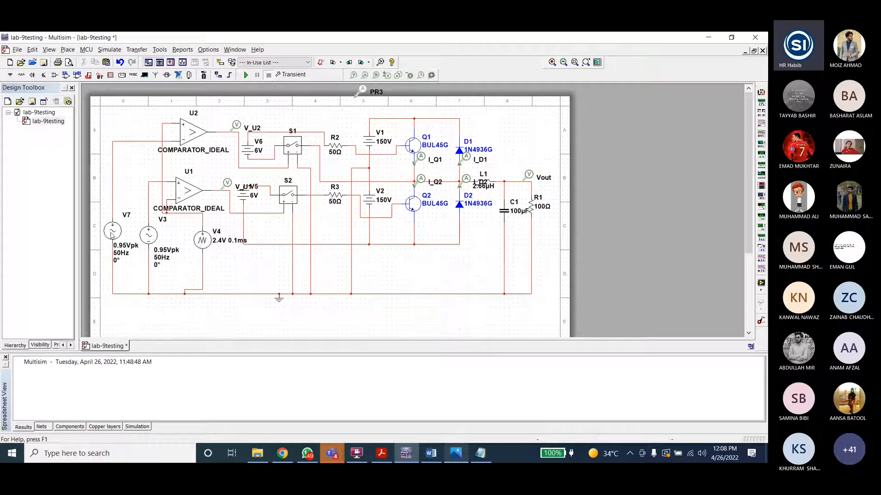
pyautogui.click(455, 453)
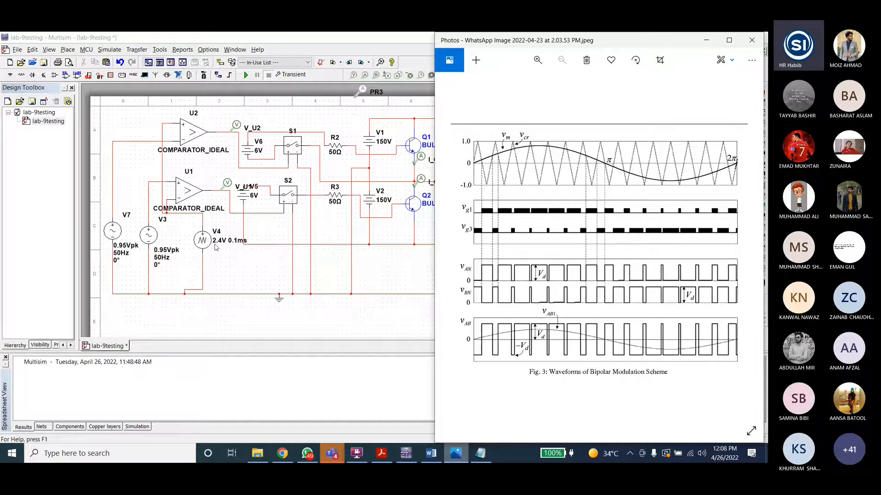
pyautogui.click(183, 257)
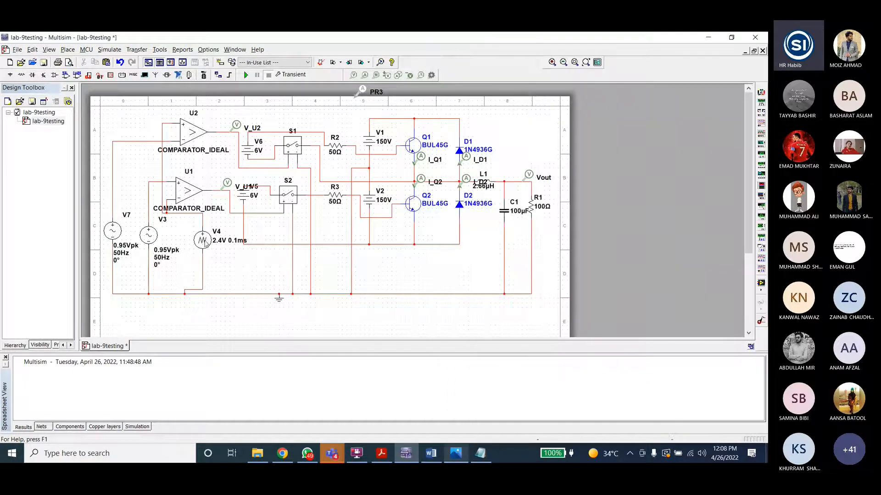
# Step: Review the triangle source V4's amplitude, period, fall time and voltage offset settings
pyautogui.doubleClick(204, 242)
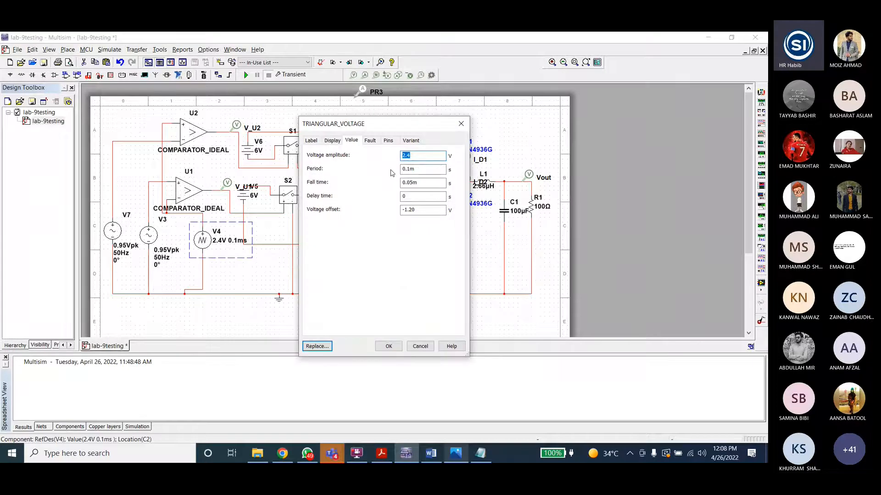
pyautogui.click(389, 346)
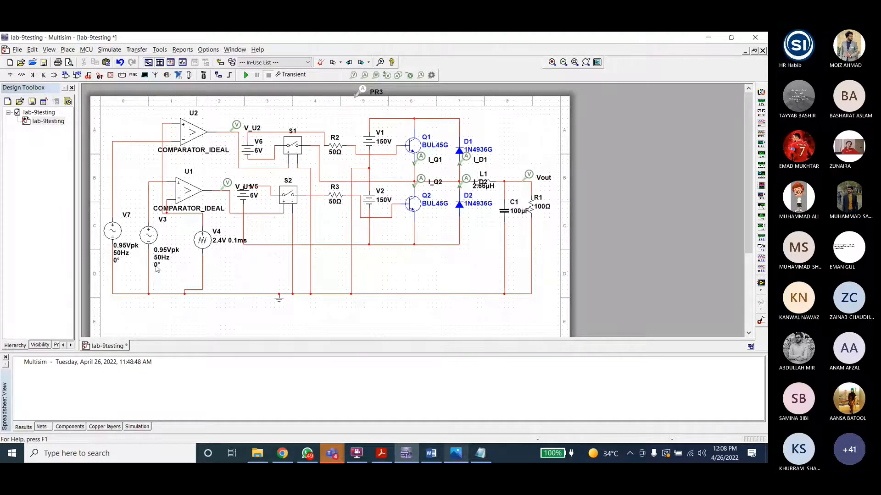
pyautogui.doubleClick(202, 239)
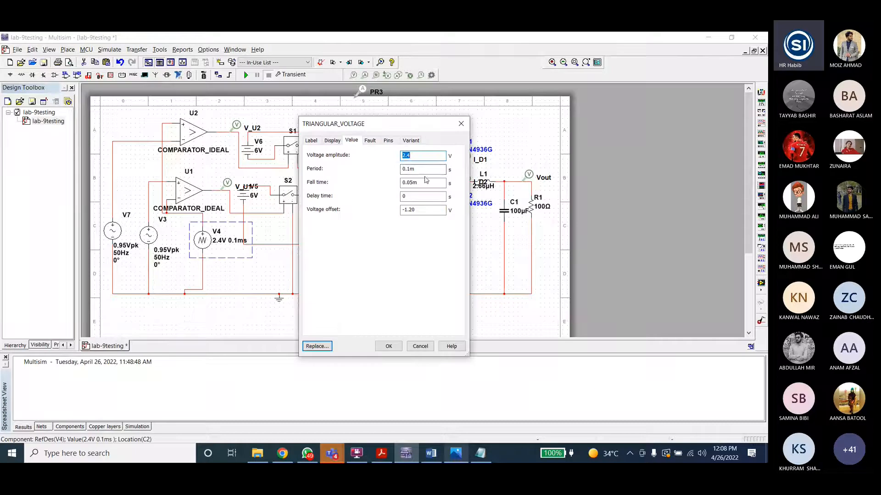
pyautogui.doubleClick(412, 169)
pyautogui.click(422, 169)
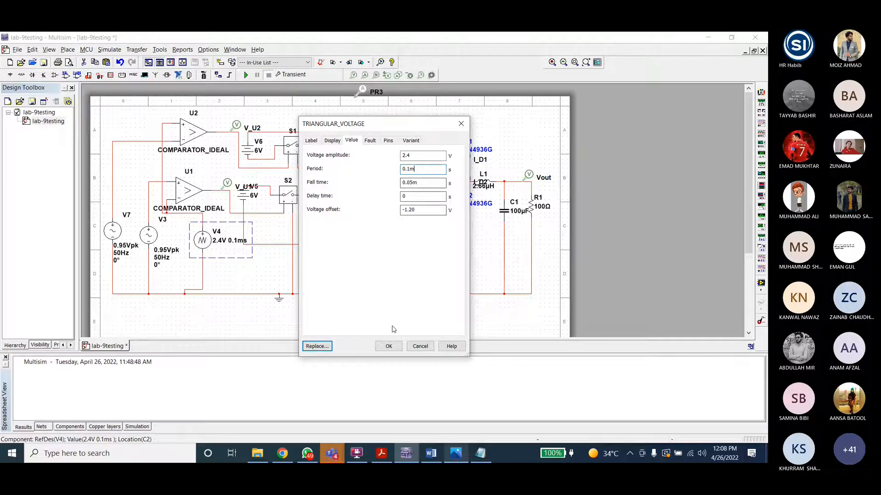
pyautogui.click(389, 345)
# Step: Review the settings of the sine sources V3 and V7 and the comparator U2
pyautogui.doubleClick(152, 234)
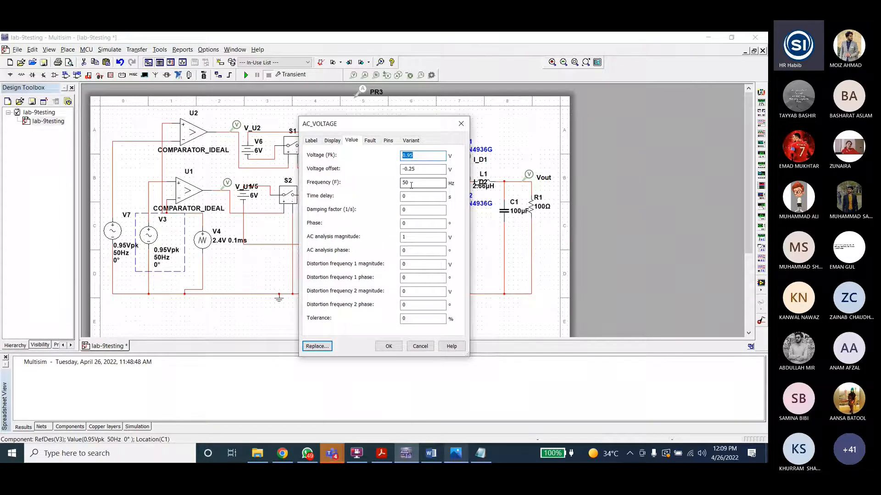
pyautogui.click(420, 346)
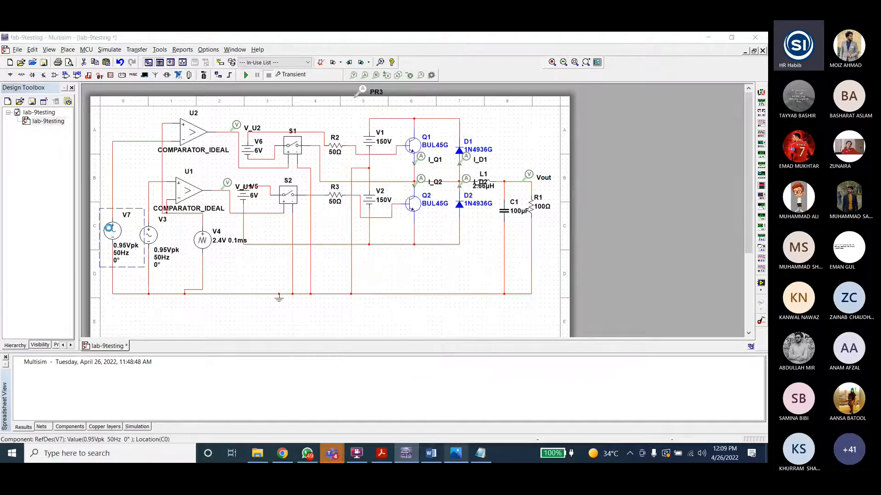
pyautogui.doubleClick(111, 230)
pyautogui.click(399, 344)
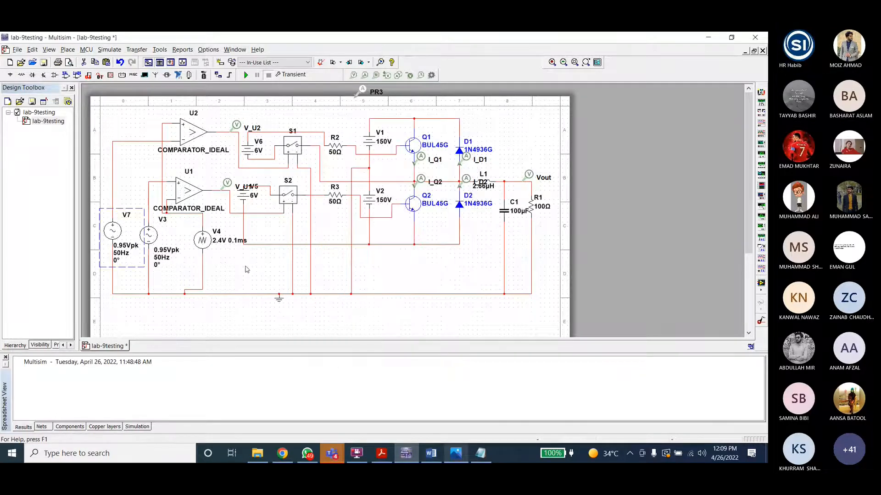
pyautogui.doubleClick(191, 133)
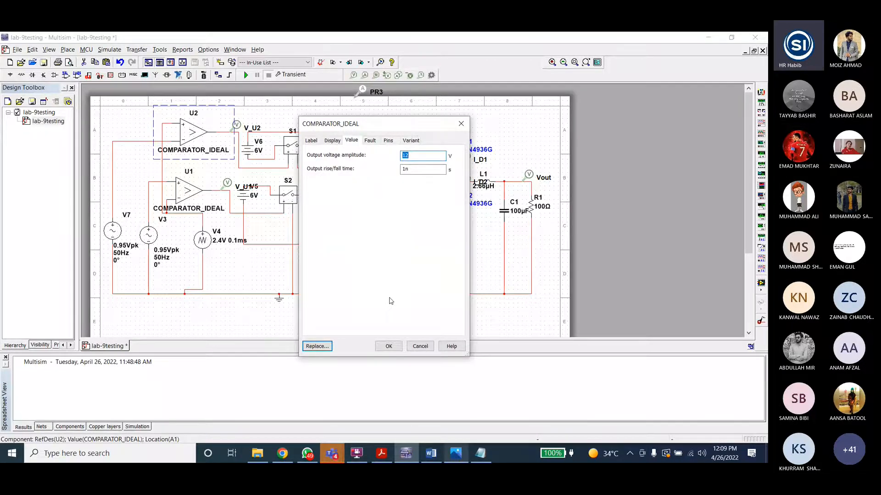
pyautogui.click(420, 347)
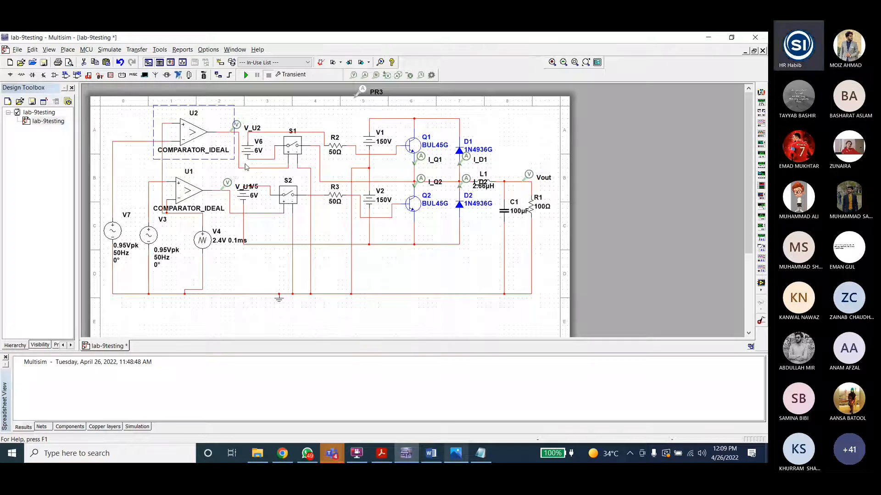
# Step: Review the upper switch S1's on-state and off-state voltages and on/off resistances
pyautogui.click(293, 147)
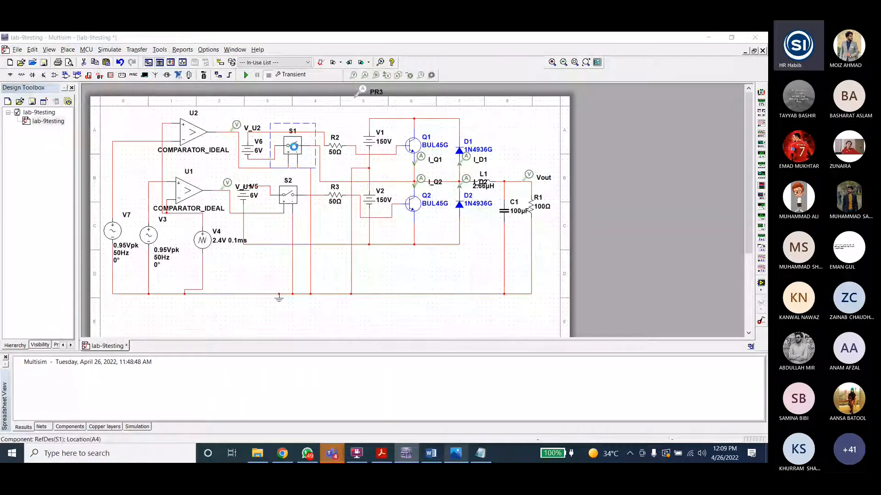
pyautogui.doubleClick(294, 147)
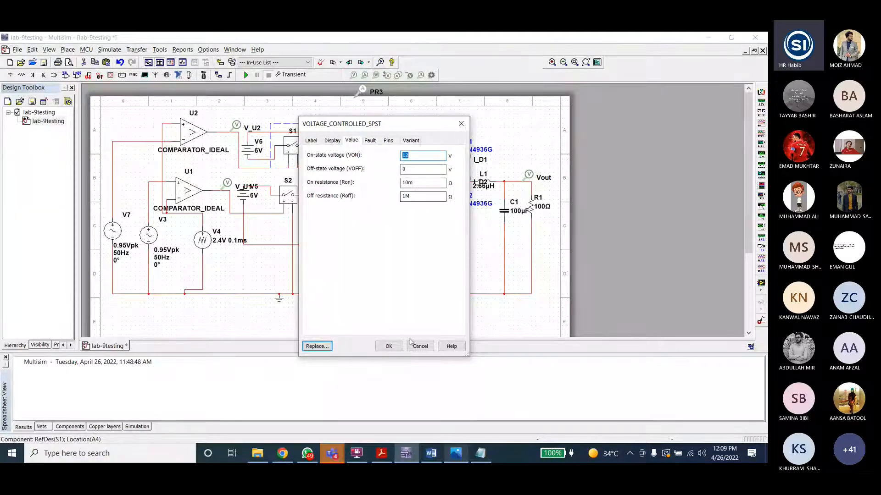
pyautogui.click(388, 347)
pyautogui.click(292, 148)
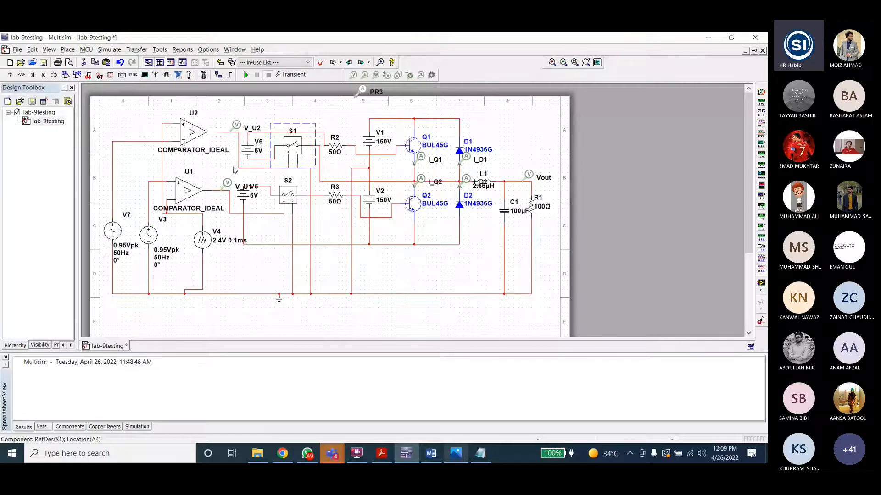
pyautogui.click(218, 132)
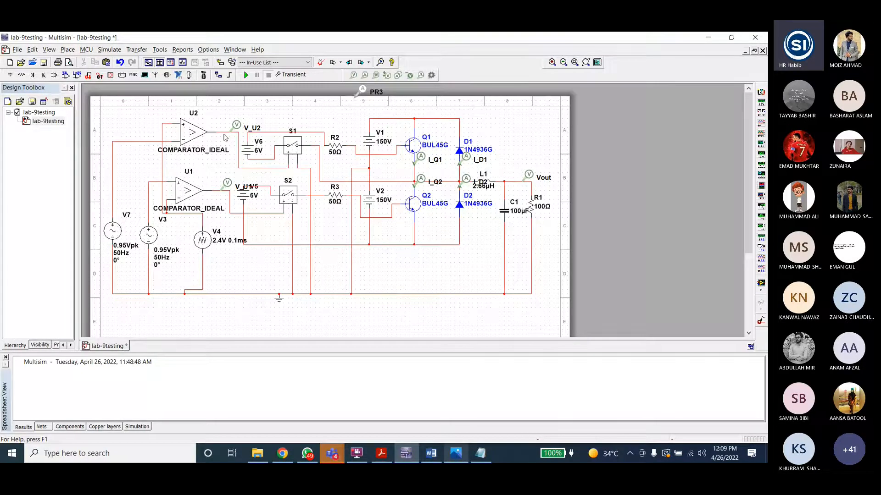
pyautogui.doubleClick(298, 149)
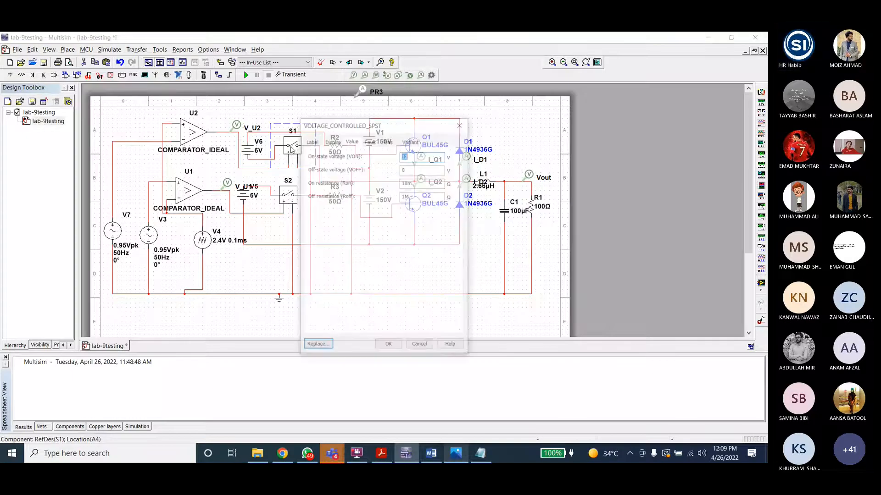
pyautogui.click(420, 347)
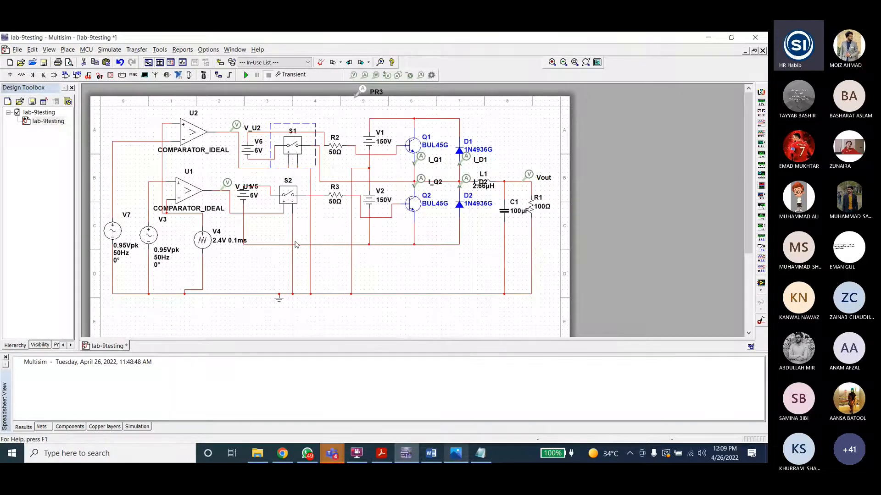
# Step: Review the settings of the lower switch S2 and the DC source V2
pyautogui.scroll(-1, 294, 140)
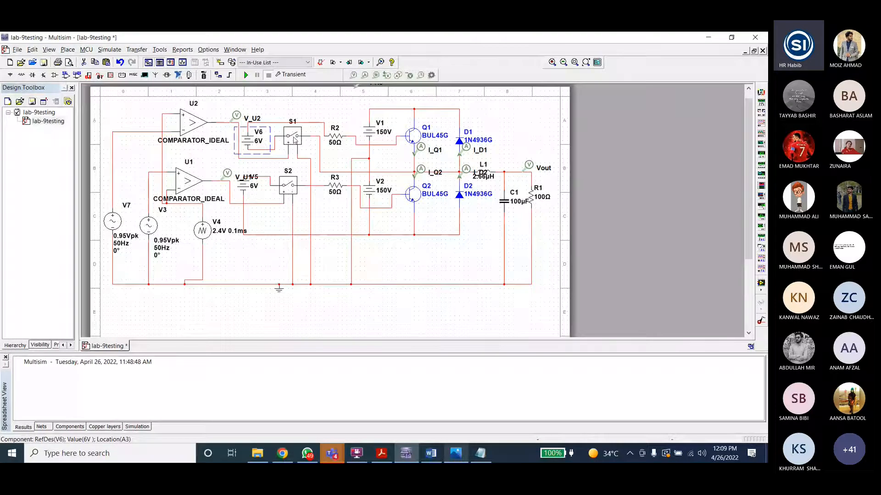
pyautogui.hotkey('ctrl', 'c')
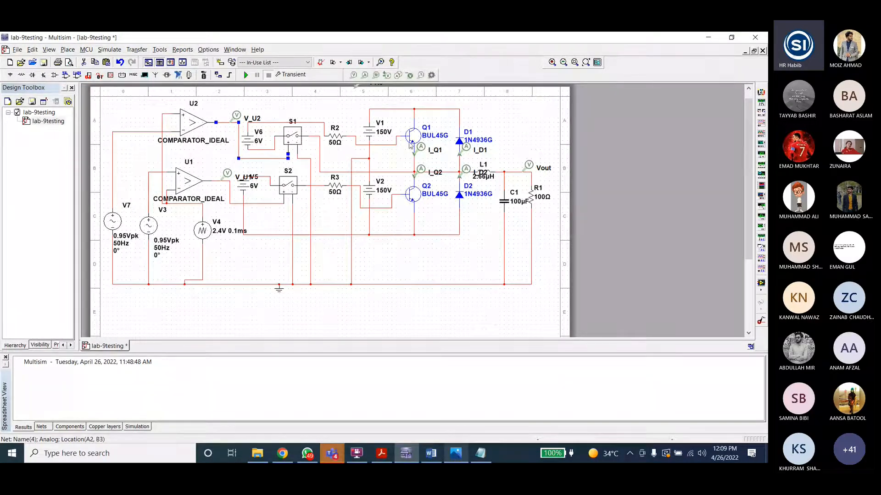
pyautogui.click(357, 303)
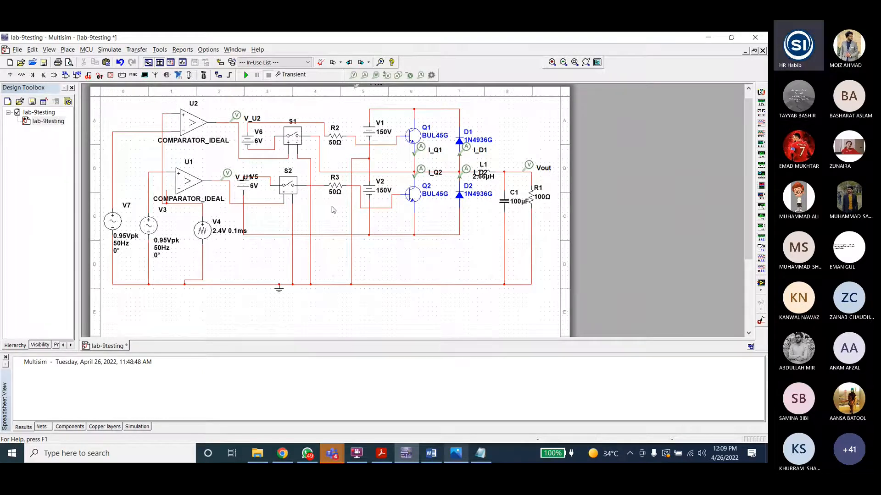
pyautogui.click(290, 185)
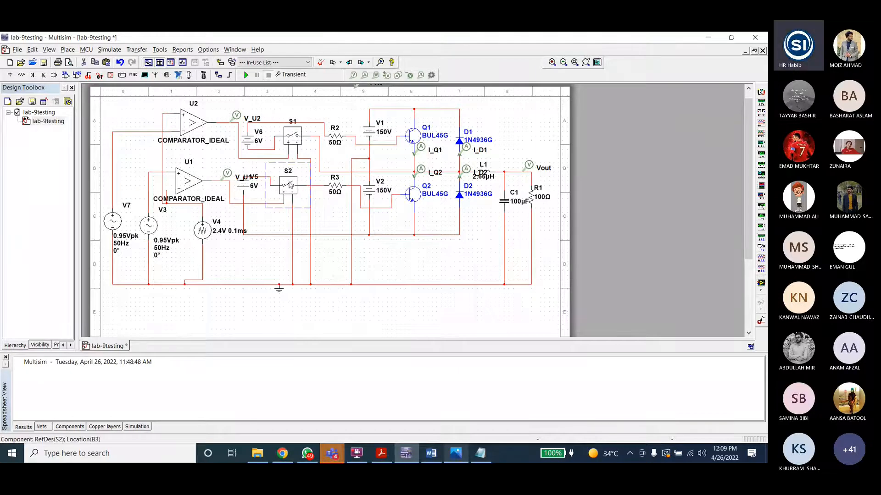
pyautogui.doubleClick(290, 185)
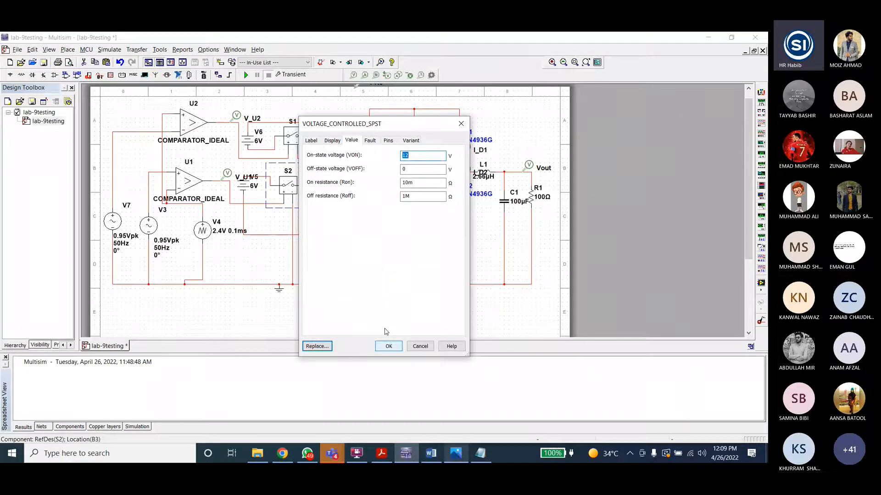
pyautogui.click(389, 346)
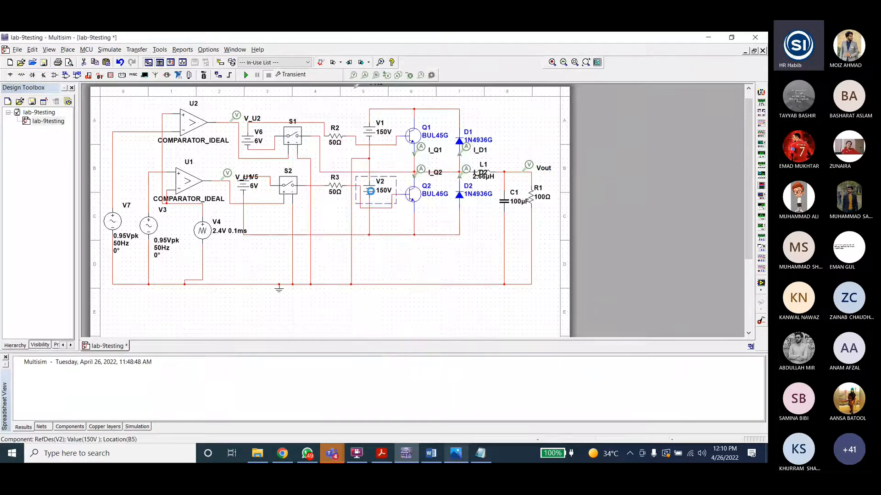
pyautogui.doubleClick(374, 194)
pyautogui.click(388, 347)
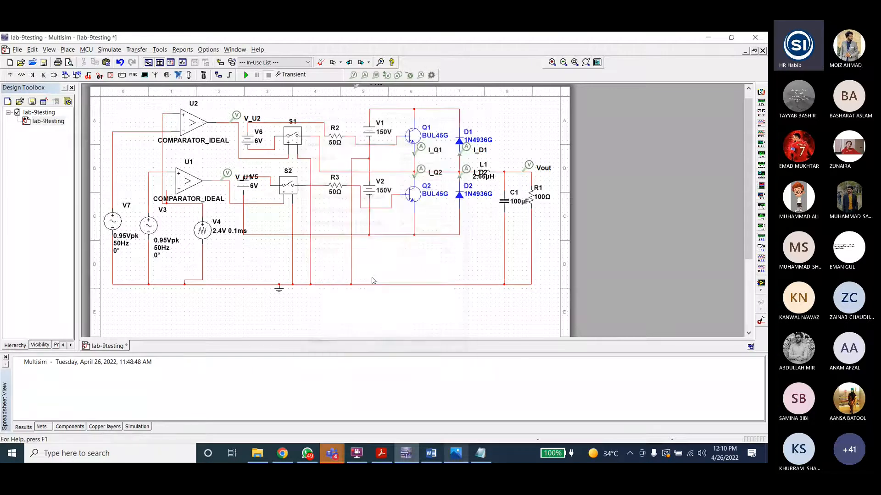
# Step: Inspect the properties of resistor R3 and the BUL45G transistor Q1
pyautogui.doubleClick(338, 188)
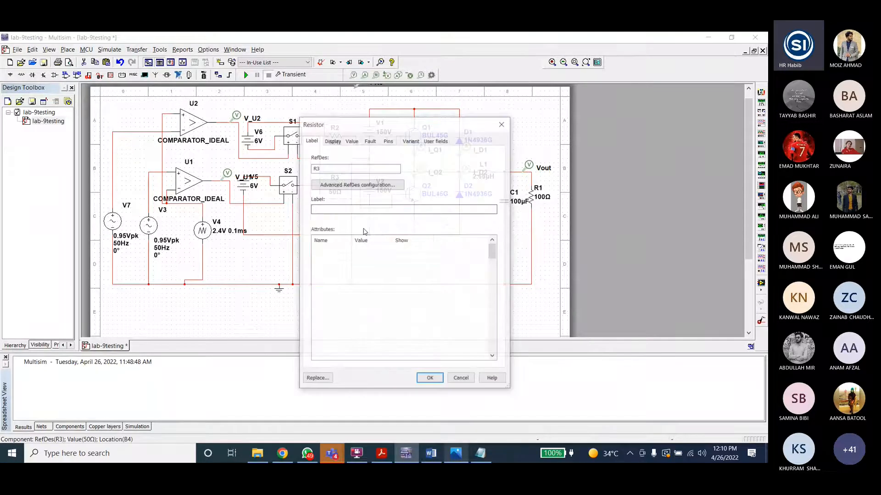
pyautogui.click(430, 380)
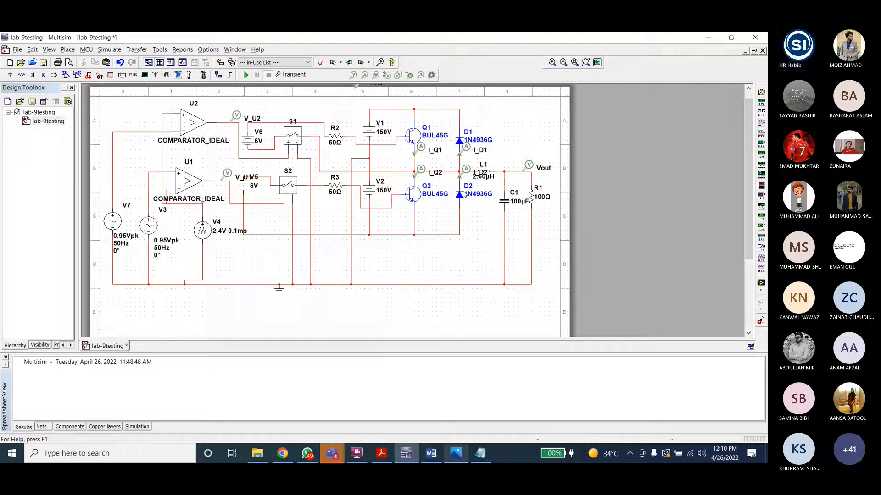
pyautogui.doubleClick(419, 138)
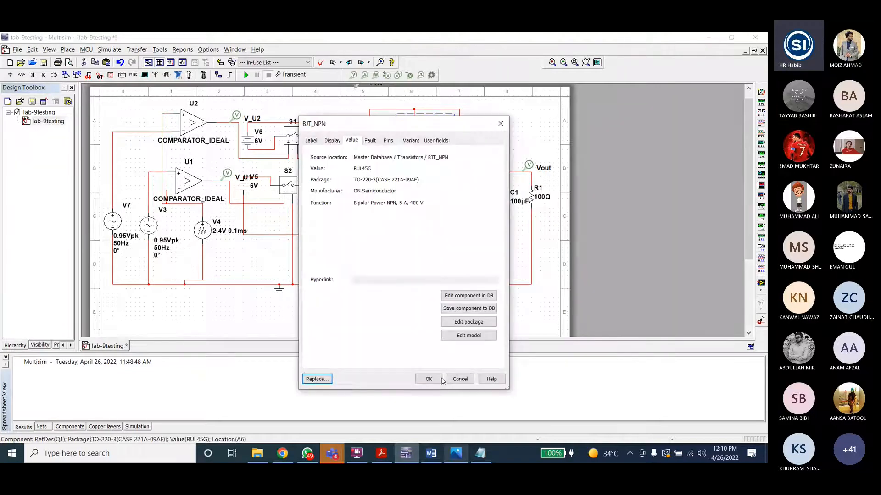
pyautogui.click(440, 380)
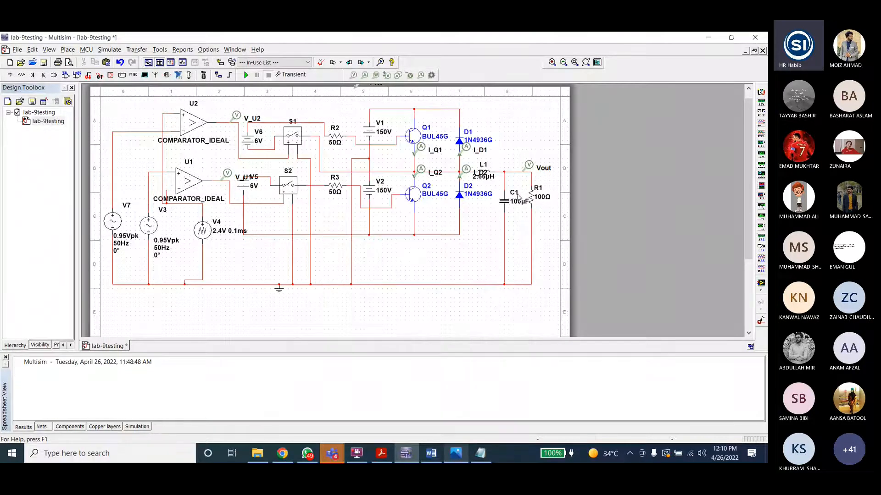
# Step: Inspect the inductance of L1 and the capacitance of C1
pyautogui.doubleClick(487, 179)
pyautogui.click(434, 380)
pyautogui.doubleClick(502, 200)
pyautogui.click(426, 378)
# Step: Switch to the Word notes and read the inductor and capacitor sizing formulas
pyautogui.click(431, 454)
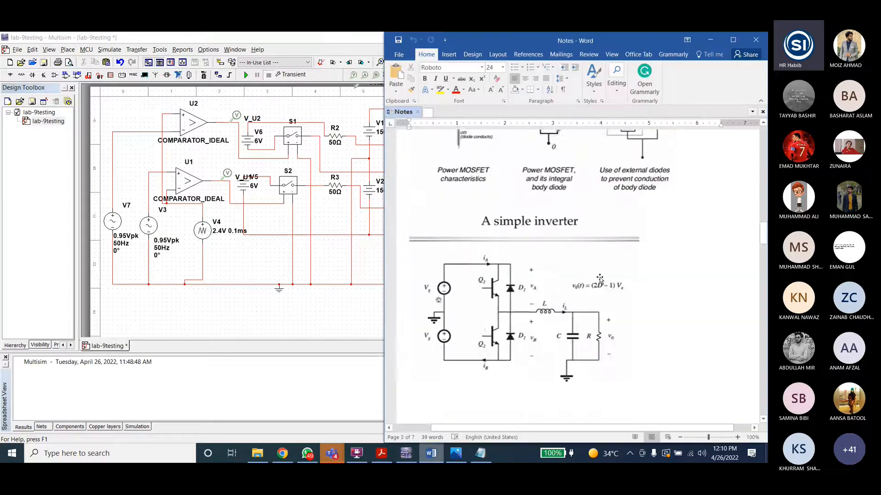
pyautogui.scroll(3, 747, 228)
pyautogui.moveTo(763, 225); pyautogui.dragTo(763, 152)
pyautogui.scroll(-1, 537, 260)
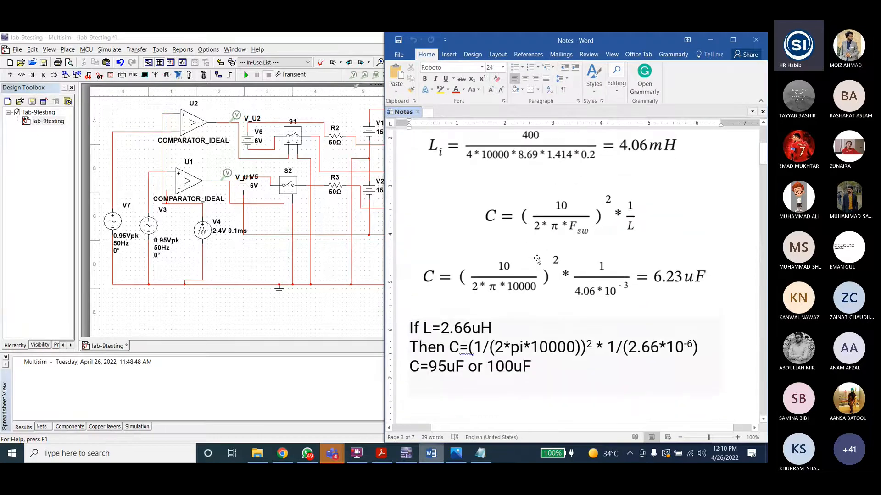
pyautogui.scroll(5, 537, 260)
pyautogui.click(527, 245)
pyautogui.scroll(3, 522, 235)
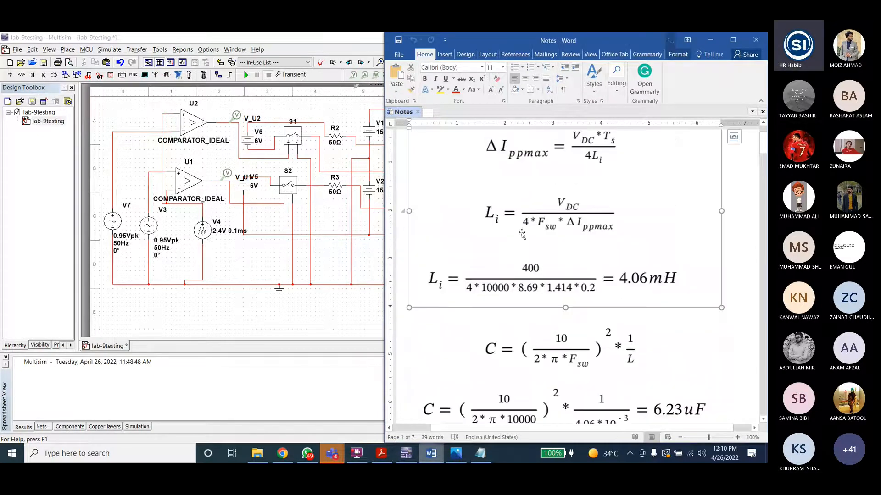
pyautogui.scroll(-1, 600, 214)
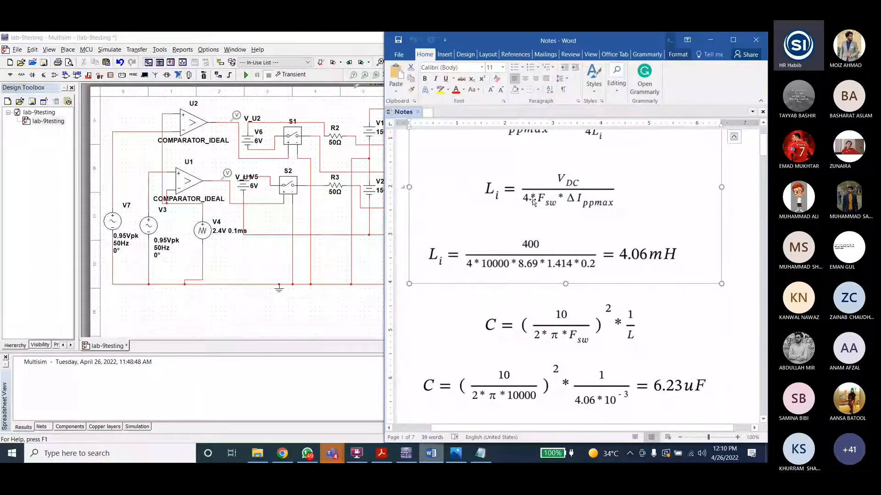
pyautogui.scroll(1, 533, 202)
pyautogui.scroll(-5, 536, 220)
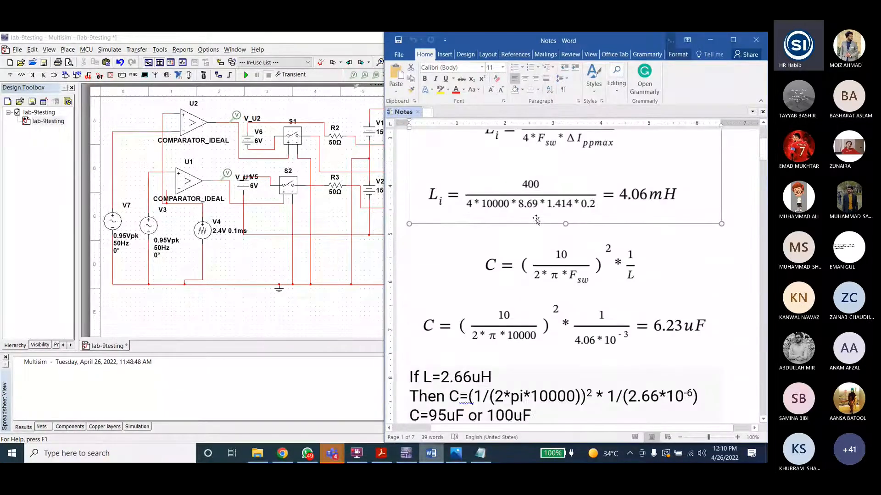
pyautogui.scroll(4, 568, 246)
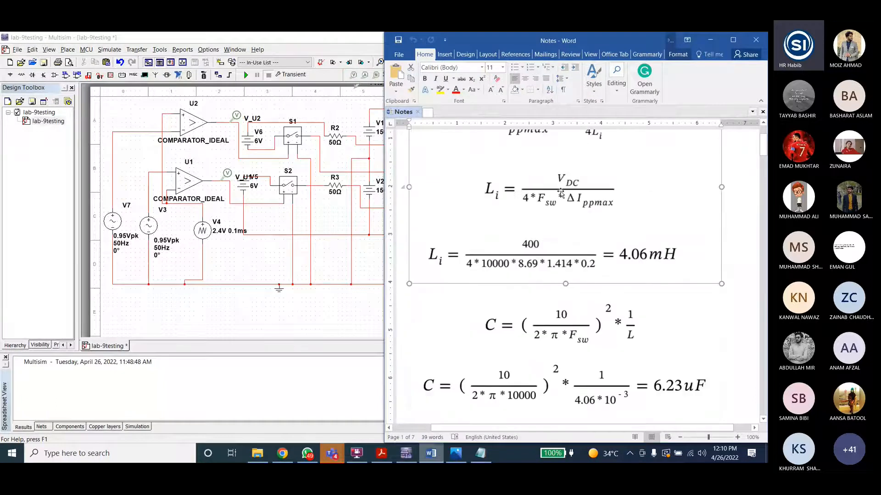
pyautogui.scroll(-5, 568, 246)
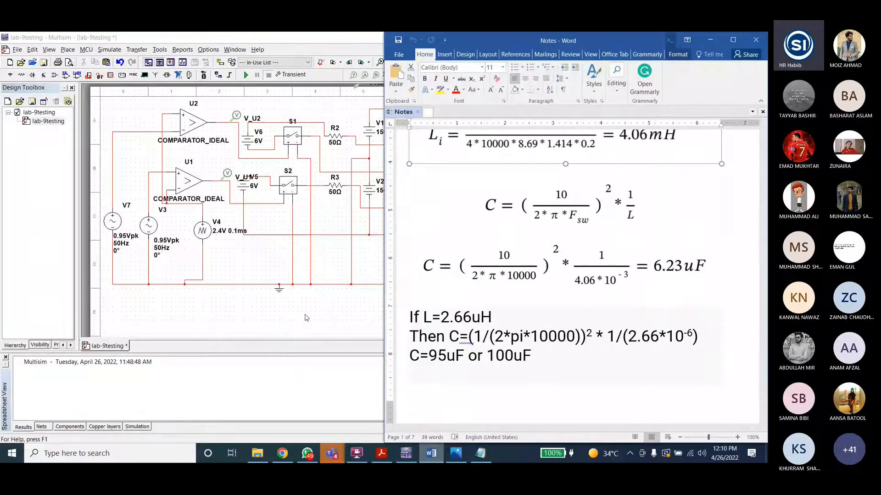
# Step: Compare inductor L1 and capacitor C1 in the schematic with the capacitor calculation in the notes
pyautogui.click(362, 246)
pyautogui.click(489, 180)
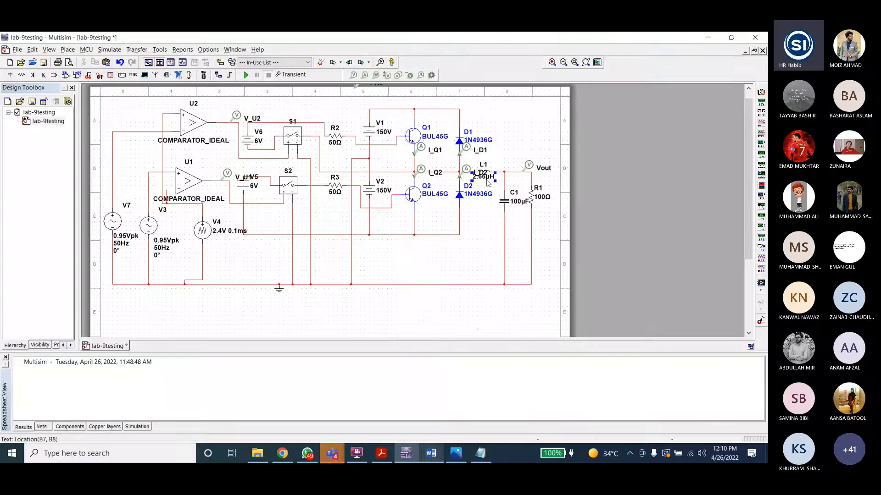
pyautogui.click(513, 205)
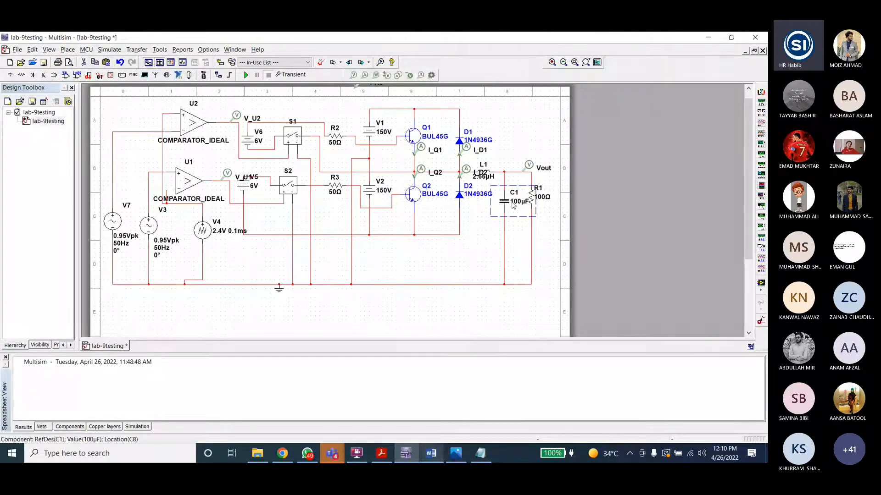
pyautogui.click(430, 453)
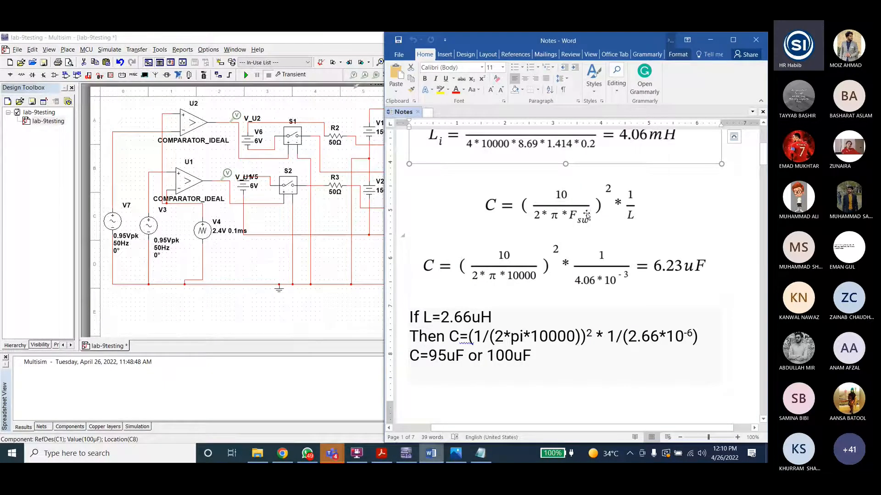
pyautogui.scroll(4, 562, 202)
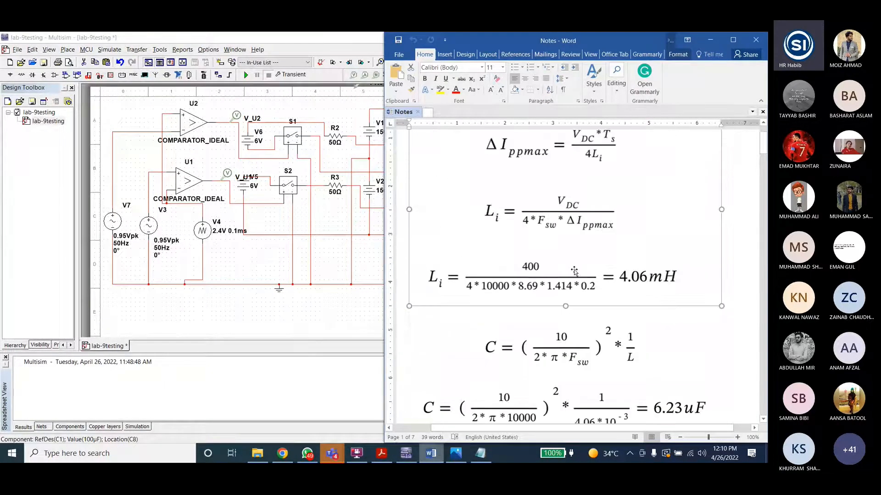
pyautogui.scroll(-3, 559, 244)
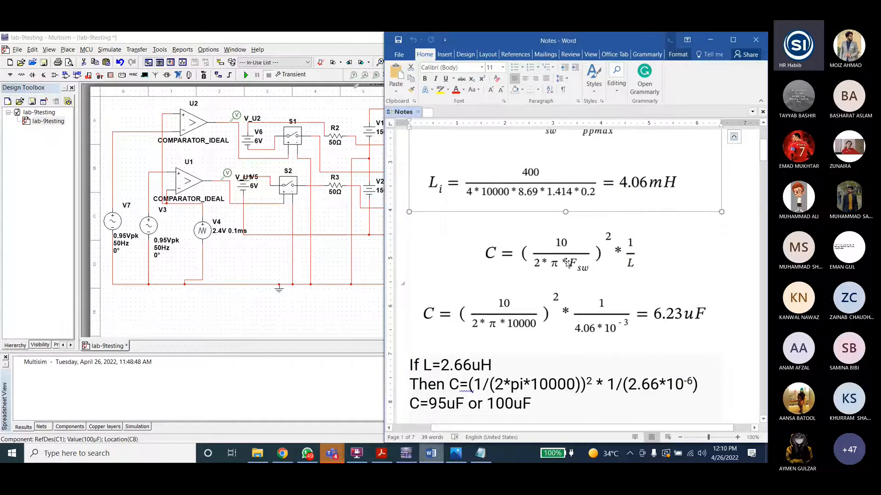
pyautogui.scroll(-1, 567, 263)
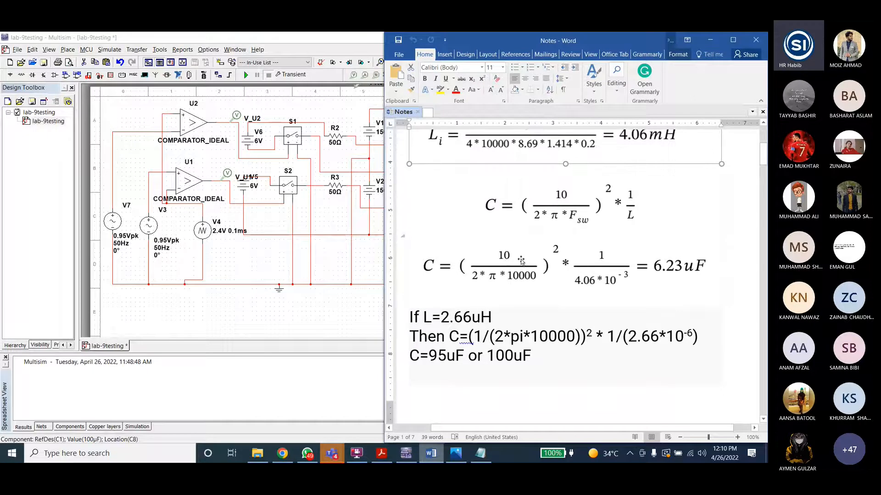
pyautogui.click(317, 306)
# Step: Highlight the 2.66uH inductance value in the notes' capacitor calculation
pyautogui.click(431, 454)
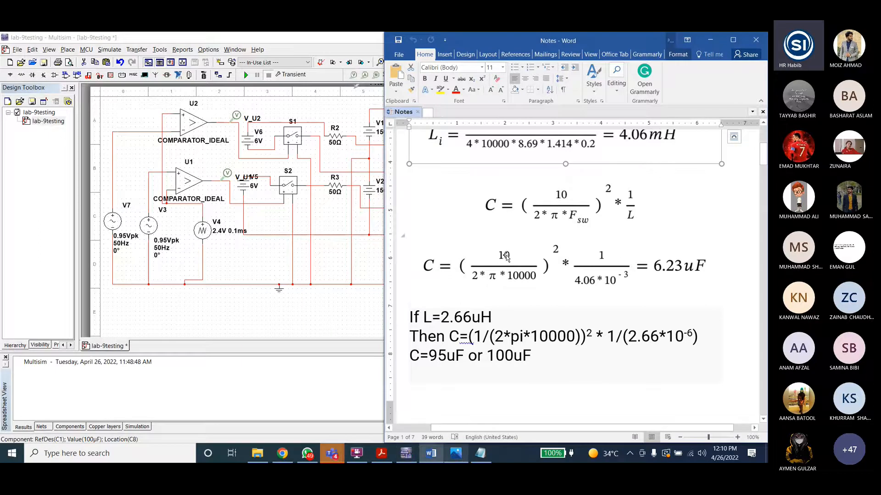
pyautogui.doubleClick(464, 316)
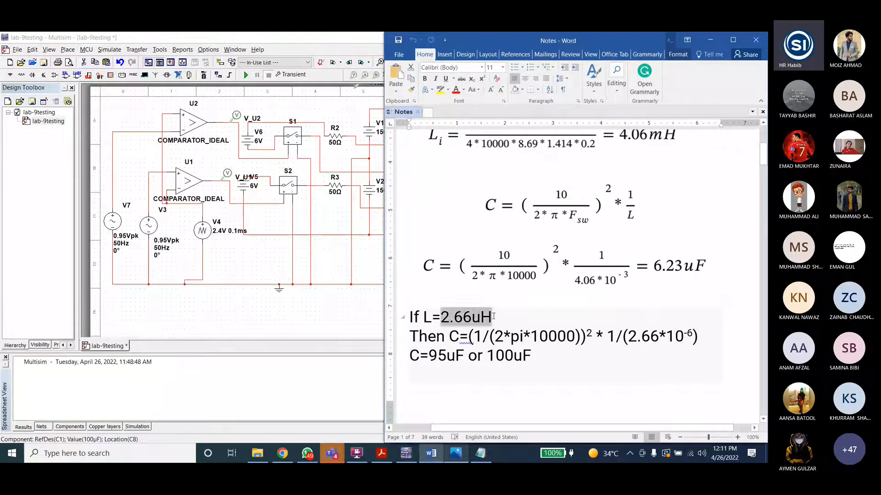
pyautogui.click(480, 316)
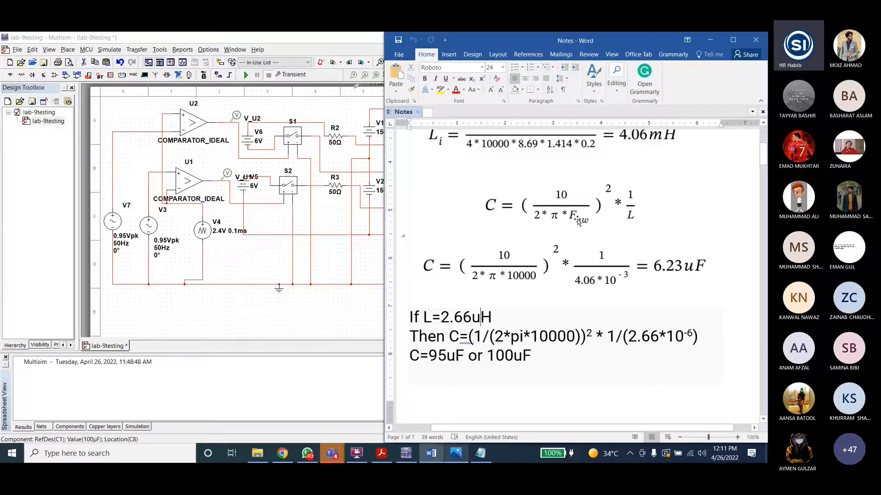
# Step: Review the triangle source V4's settings dialog without changing it
pyautogui.doubleClick(203, 243)
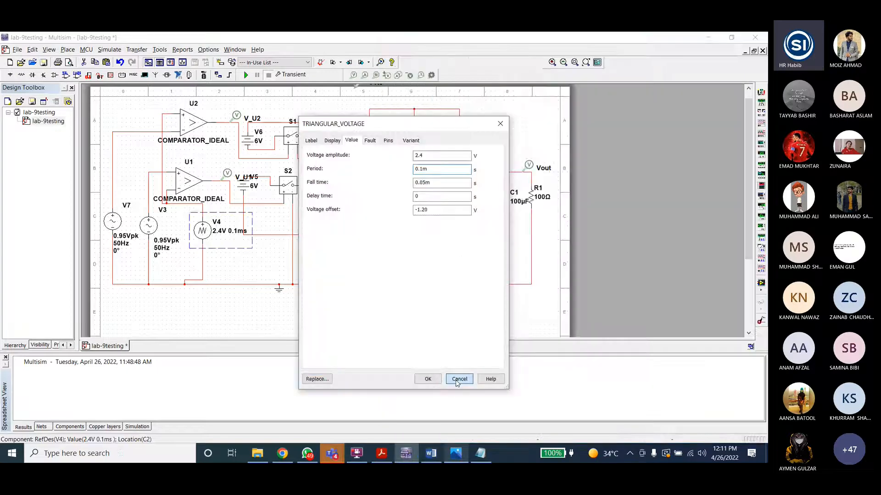
pyautogui.click(458, 380)
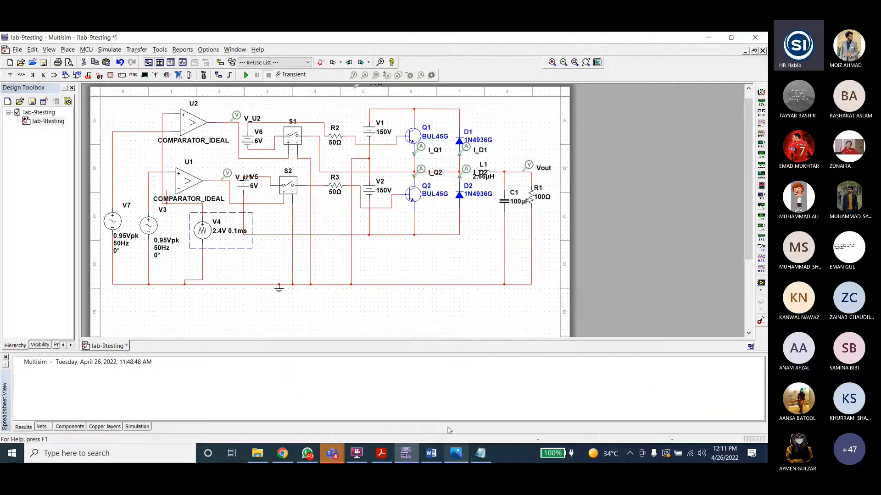
# Step: Highlight the capacitor calculation lines for L=2.66uH in the notes
pyautogui.click(431, 453)
pyautogui.scroll(-1, 499, 298)
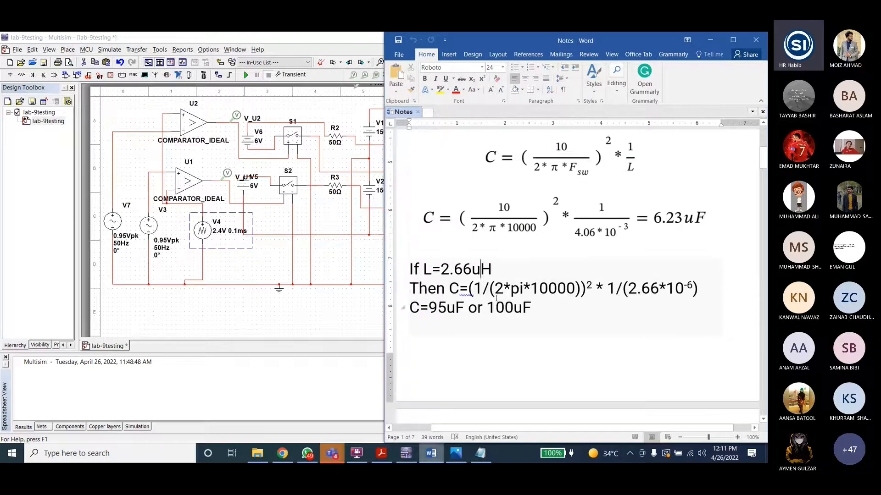
pyautogui.moveTo(474, 288); pyautogui.dragTo(587, 288)
pyautogui.click(687, 287)
pyautogui.moveTo(428, 308); pyautogui.dragTo(460, 317)
pyautogui.click(460, 317)
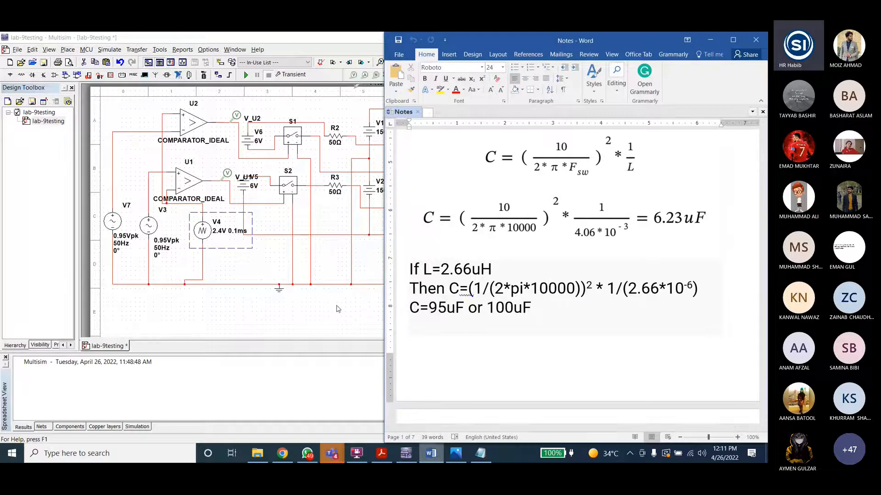
pyautogui.moveTo(531, 308); pyautogui.dragTo(498, 308)
pyautogui.click(379, 283)
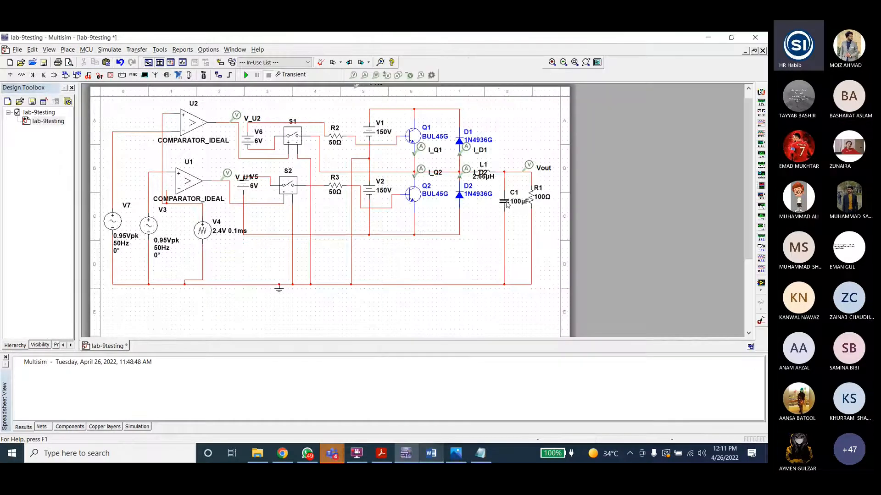
# Step: Open the properties of inductor L1 and capacitor C1 to review their values, closing both without changes
pyautogui.doubleClick(487, 177)
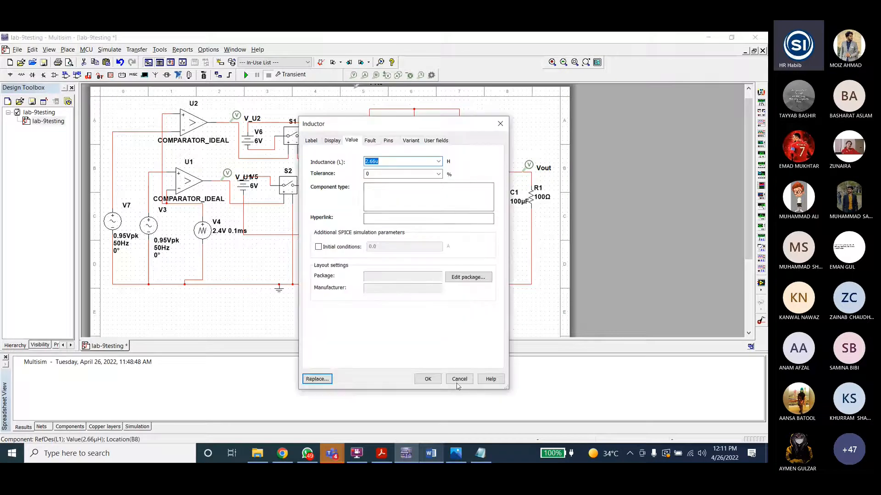
pyautogui.click(459, 379)
pyautogui.doubleClick(509, 205)
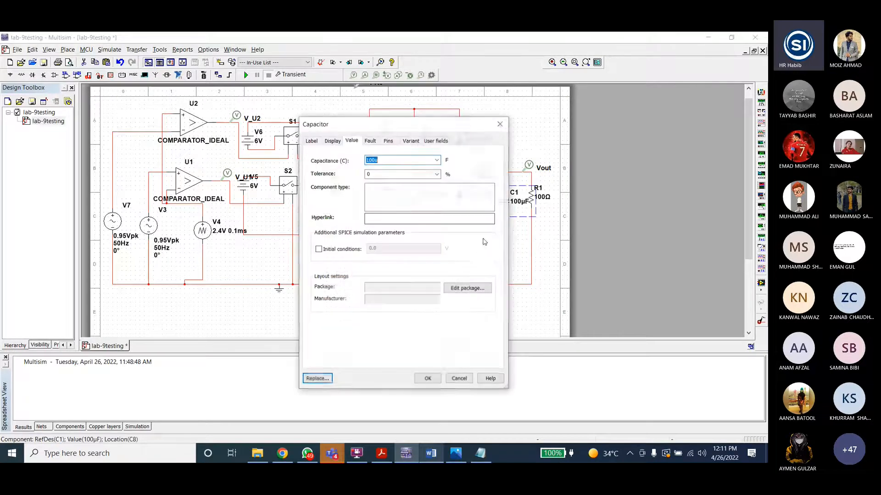
pyautogui.click(457, 380)
# Step: Save the transient analysis with start time 0 and end time 0.3 s, then run the simulation
pyautogui.click(431, 455)
pyautogui.click(365, 323)
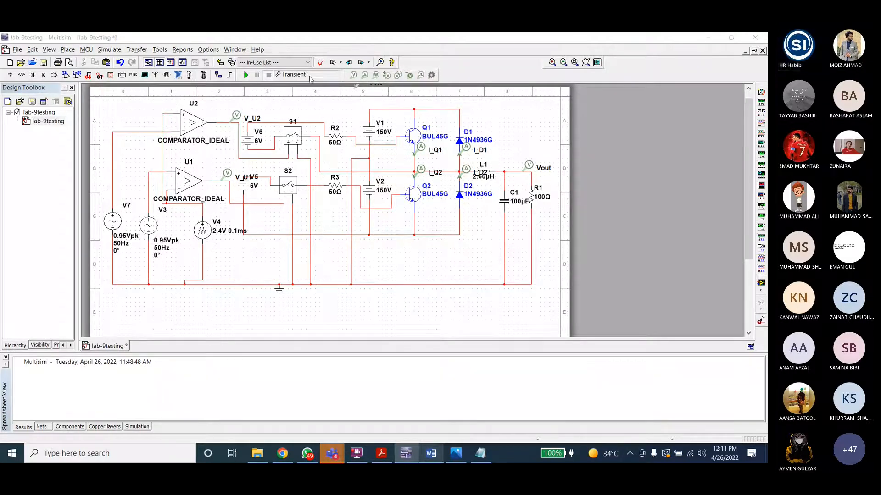
pyautogui.click(378, 158)
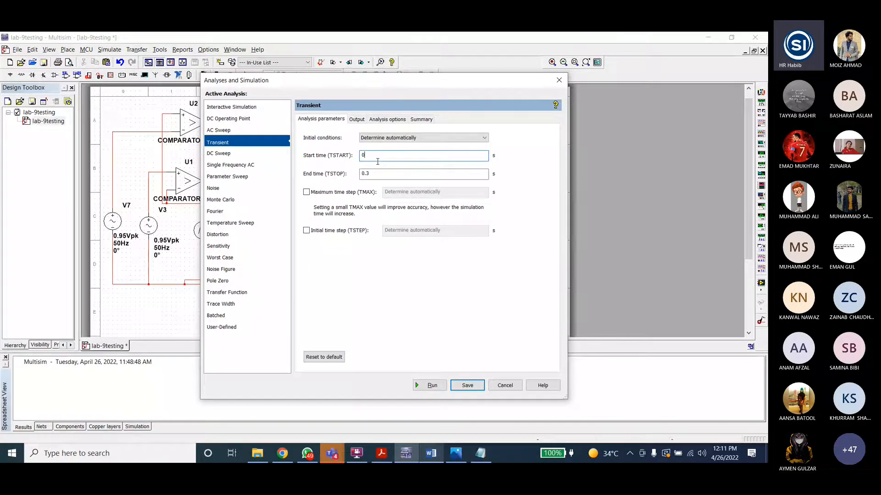
pyautogui.click(466, 385)
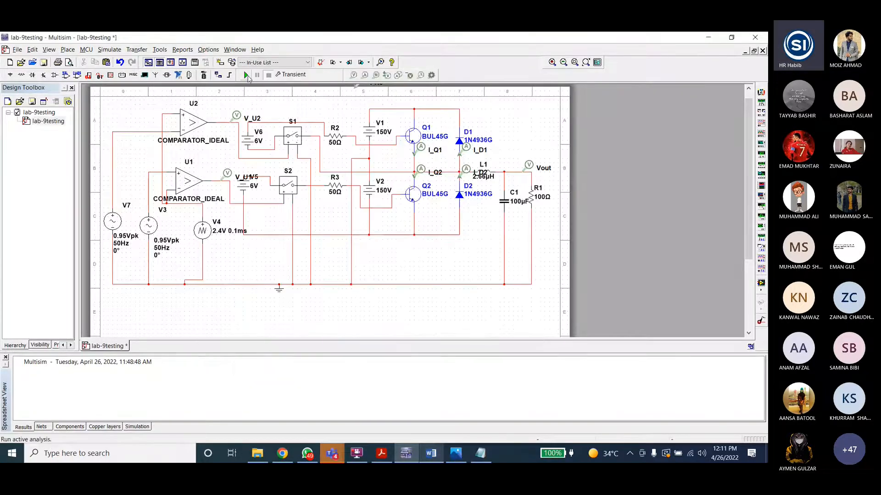
pyautogui.click(246, 74)
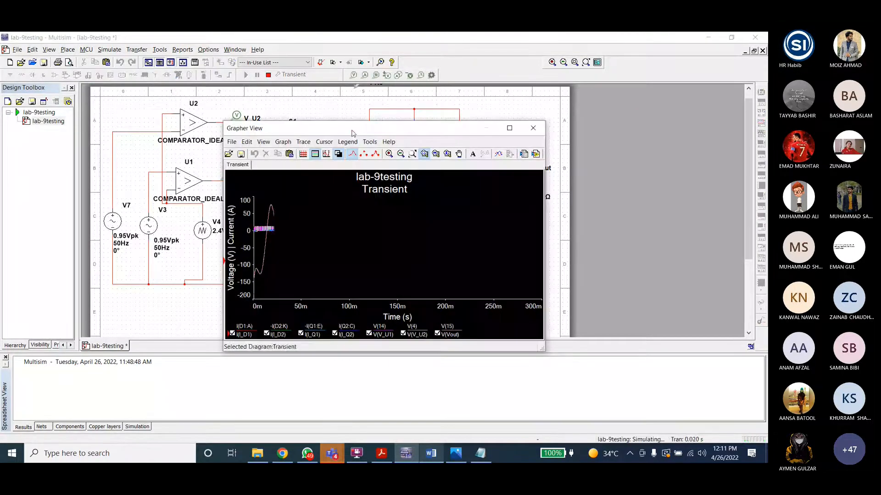
pyautogui.moveTo(352, 133); pyautogui.dragTo(515, 91)
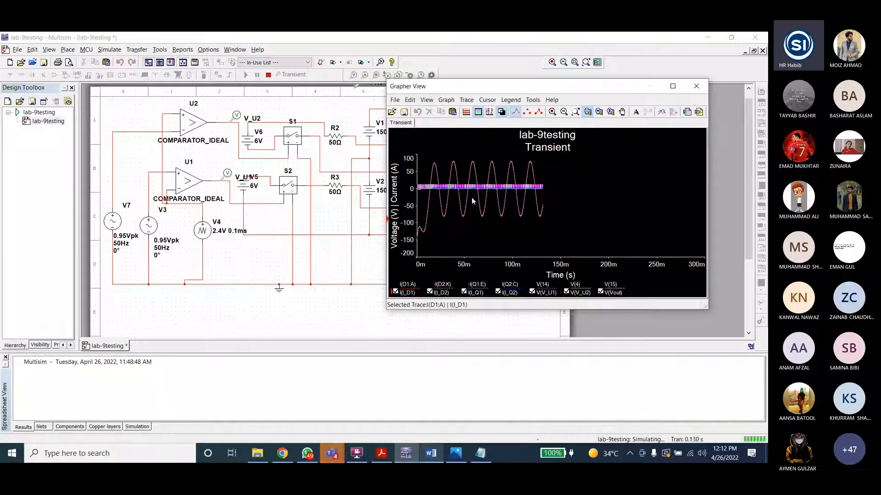
# Step: Scroll through the Word notes to review the half-bridge diagrams and reference material
pyautogui.click(430, 453)
pyautogui.scroll(-10, 667, 284)
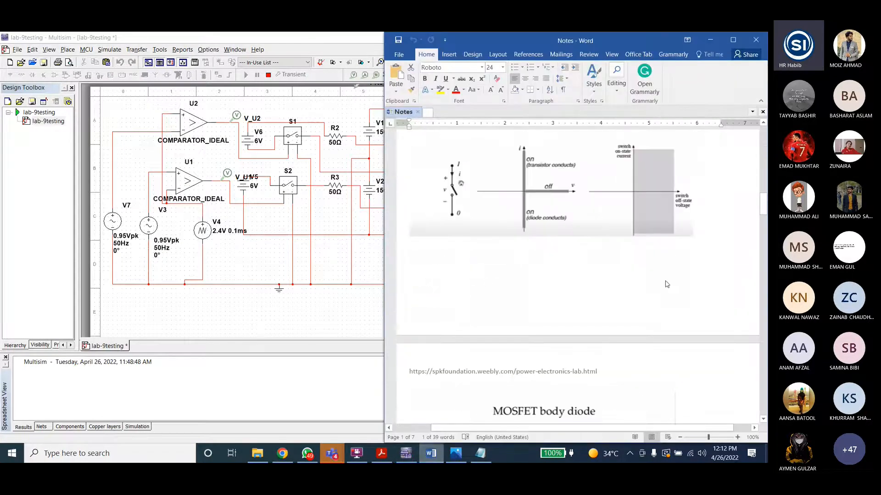
pyautogui.scroll(-10, 667, 284)
pyautogui.scroll(-8, 663, 284)
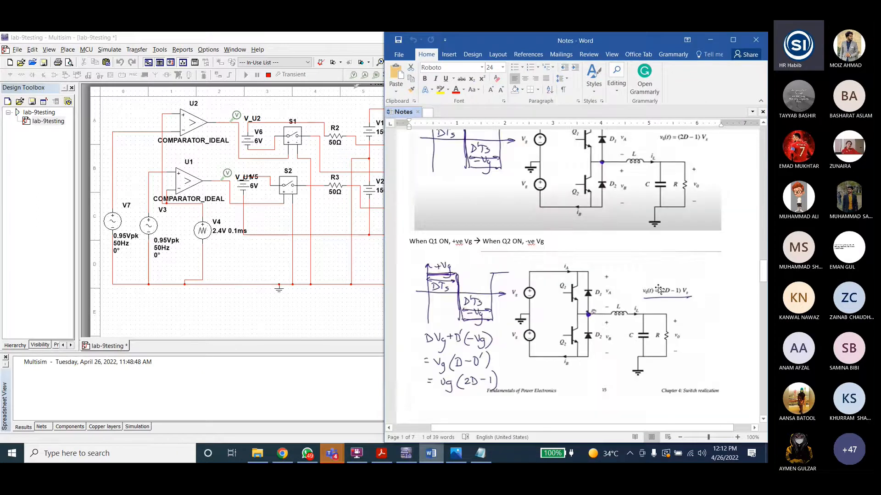
pyautogui.scroll(-10, 658, 289)
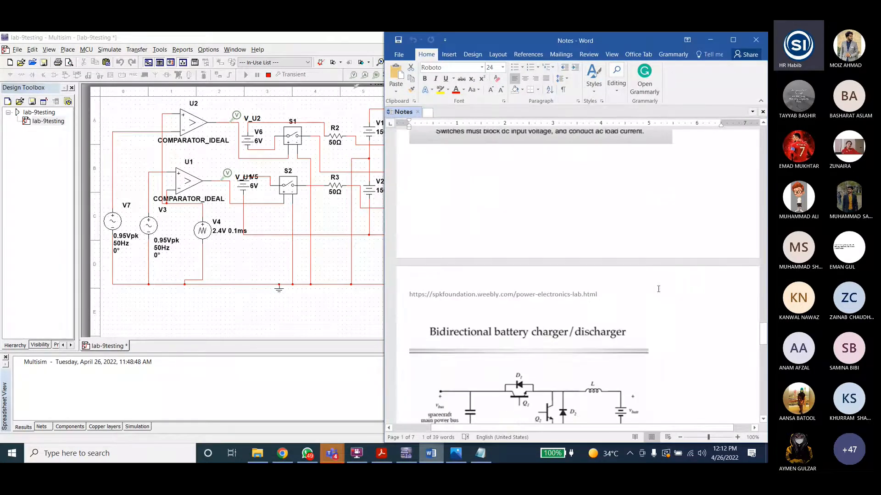
pyautogui.moveTo(763, 335); pyautogui.dragTo(761, 131)
pyautogui.click(705, 42)
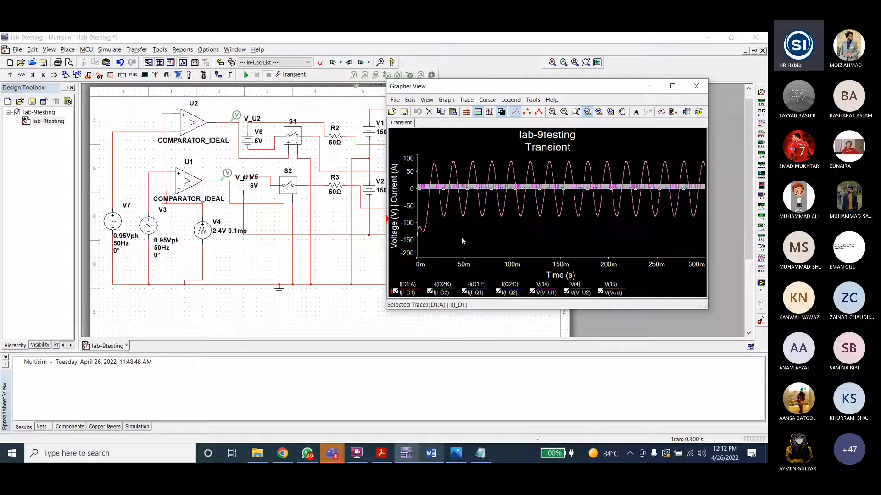
# Step: Zoom the plot to about 44.6–45.8 ms and show only the V(V_U1), V(V_U2) and V(Vout) traces
pyautogui.click(437, 191)
pyautogui.moveTo(458, 178); pyautogui.dragTo(469, 197)
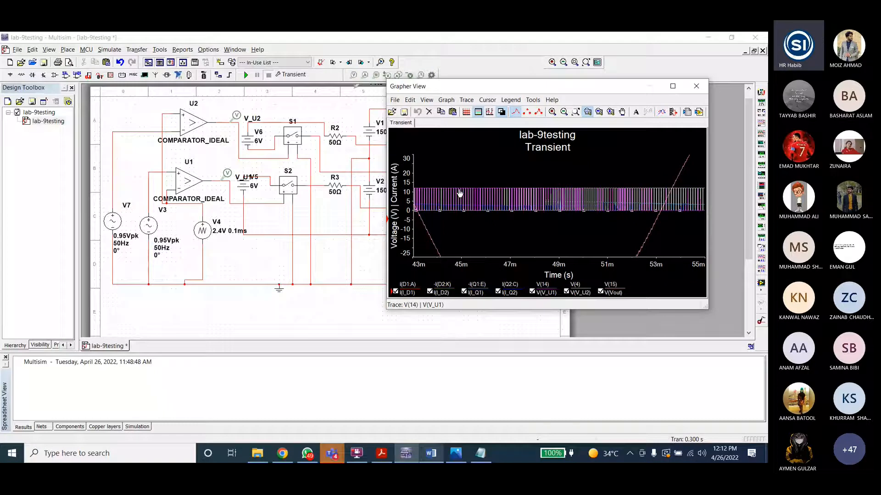
pyautogui.moveTo(452, 177); pyautogui.dragTo(480, 230)
pyautogui.click(431, 292)
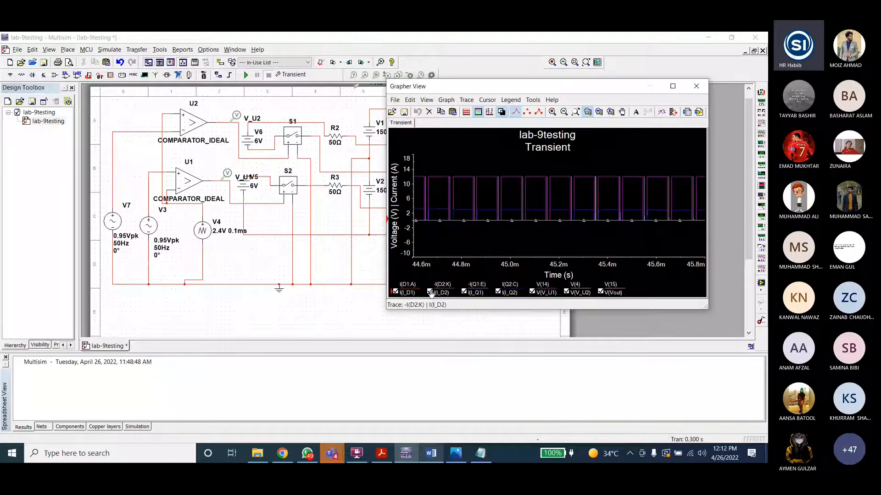
pyautogui.click(397, 292)
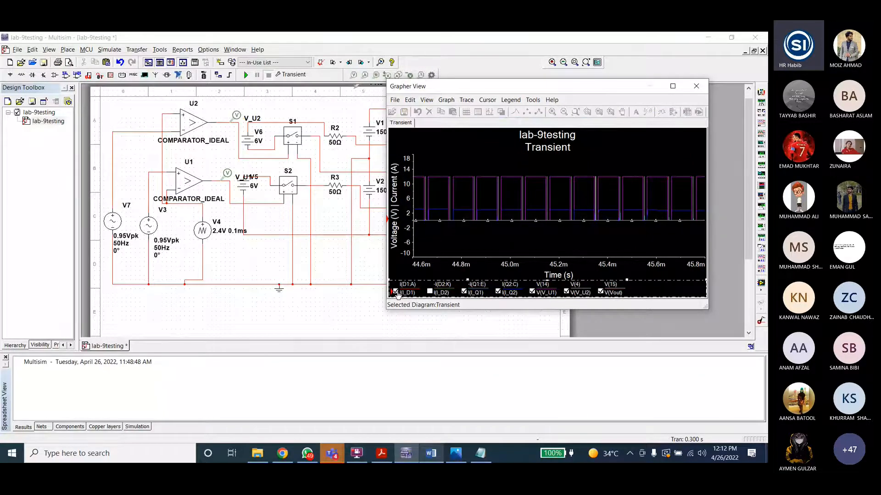
pyautogui.click(397, 293)
pyautogui.click(532, 292)
pyautogui.click(532, 292)
pyautogui.click(498, 292)
pyautogui.click(464, 291)
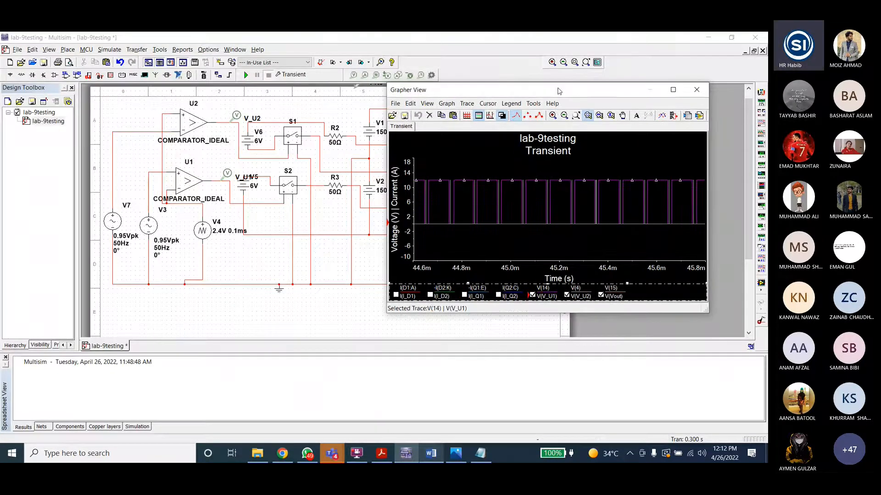
# Step: Hide V(Vout) and toggle V(V_U1) and V(V_U2) one at a time to compare the two gate signals
pyautogui.moveTo(558, 88); pyautogui.dragTo(567, 136)
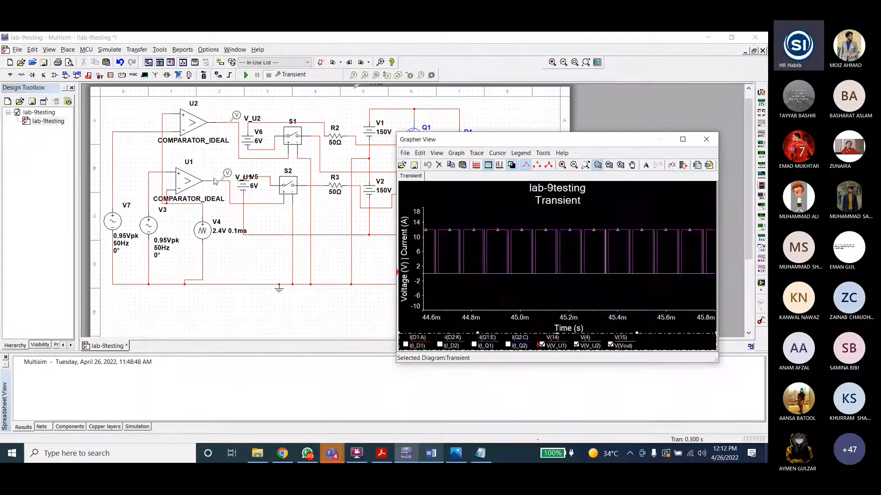
pyautogui.click(423, 230)
pyautogui.click(611, 345)
pyautogui.click(576, 344)
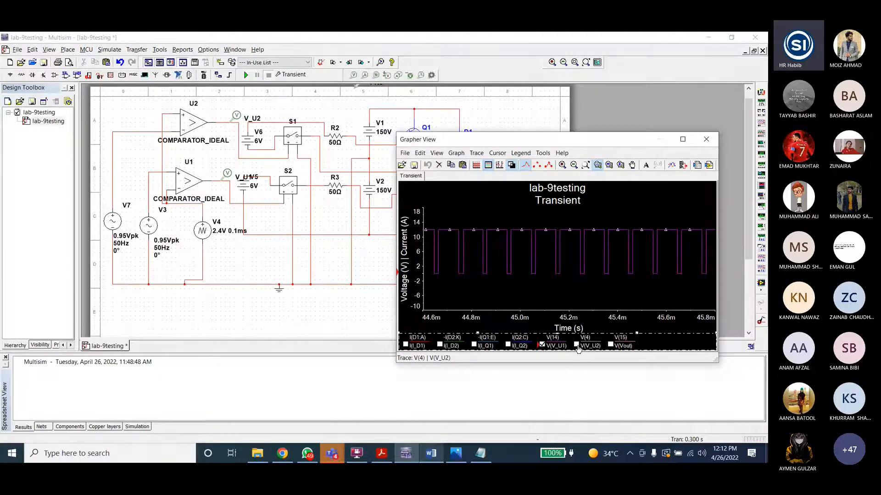
pyautogui.click(576, 346)
pyautogui.click(542, 345)
pyautogui.click(542, 345)
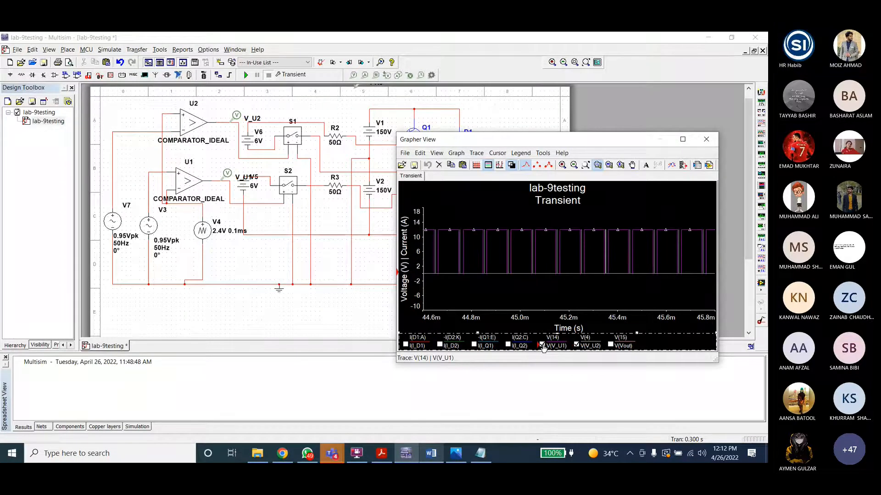
pyautogui.click(576, 345)
pyautogui.click(576, 346)
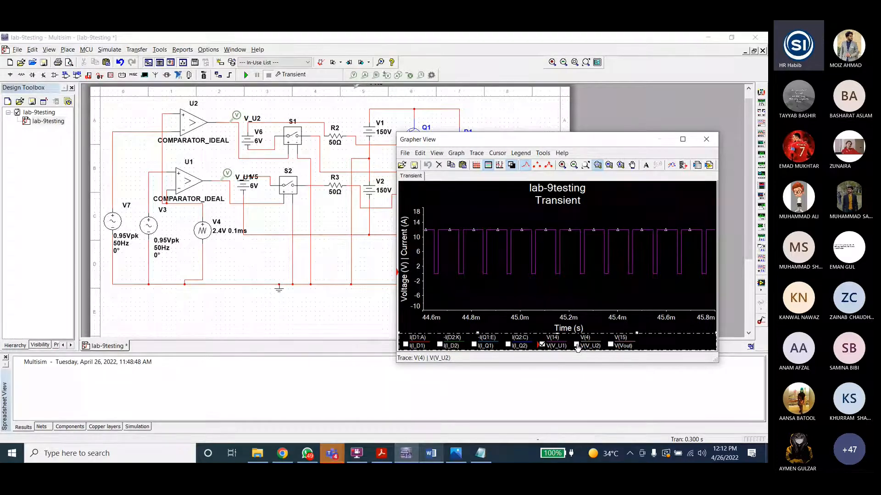
pyautogui.click(542, 346)
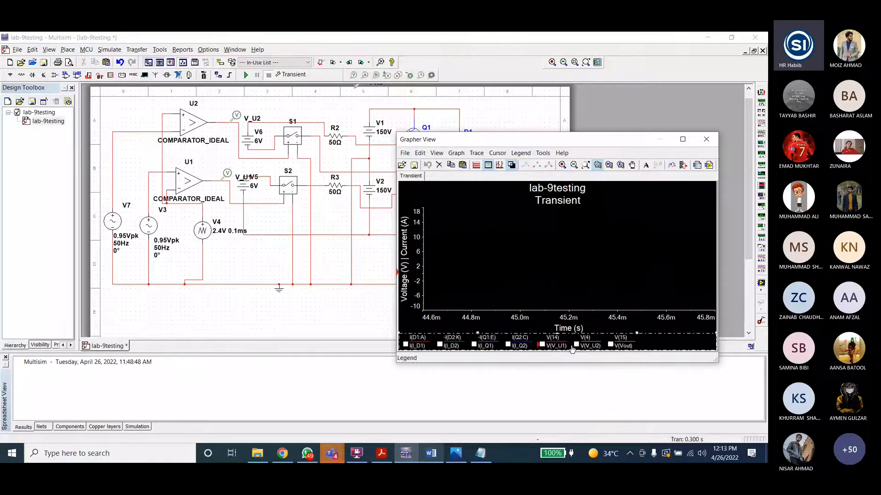
# Step: Show the I(Q1) and I(Q2) traces and compare them with the bipolar modulation waveform image
pyautogui.moveTo(517, 141)
pyautogui.mouseDown()
pyautogui.moveTo(558, 181)
pyautogui.moveTo(551, 224)
pyautogui.moveTo(562, 123)
pyautogui.mouseUp()
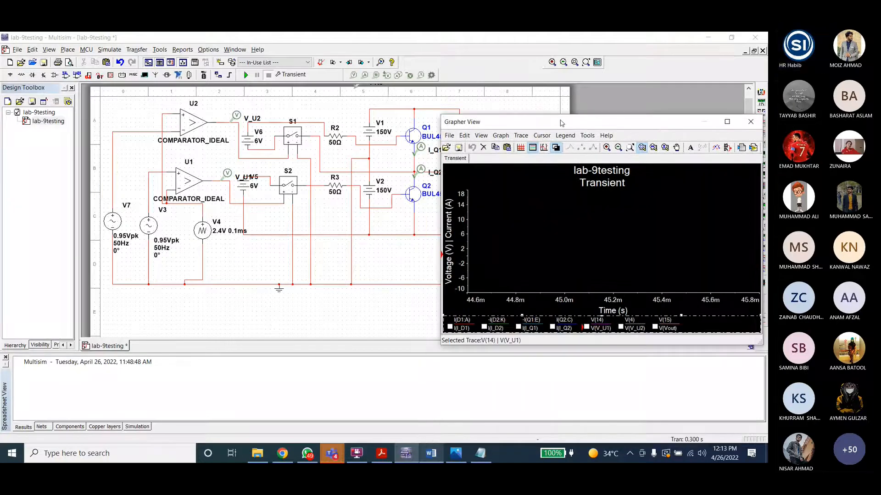
pyautogui.click(519, 327)
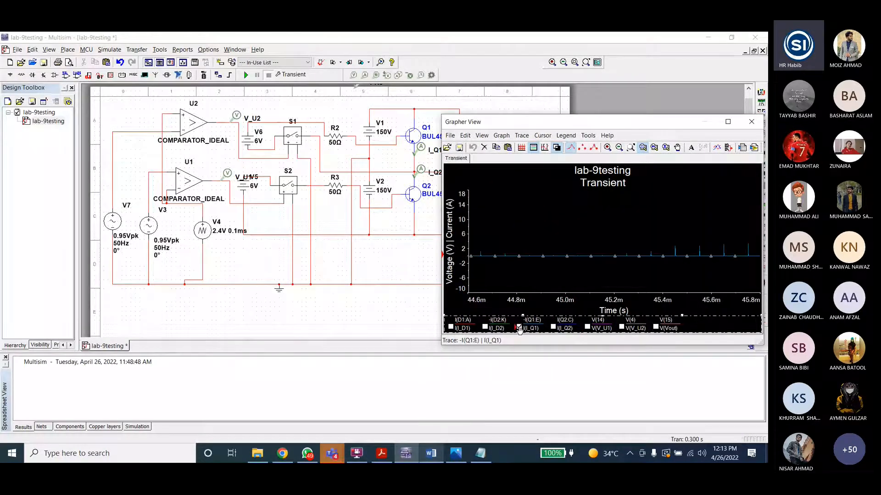
pyautogui.click(552, 327)
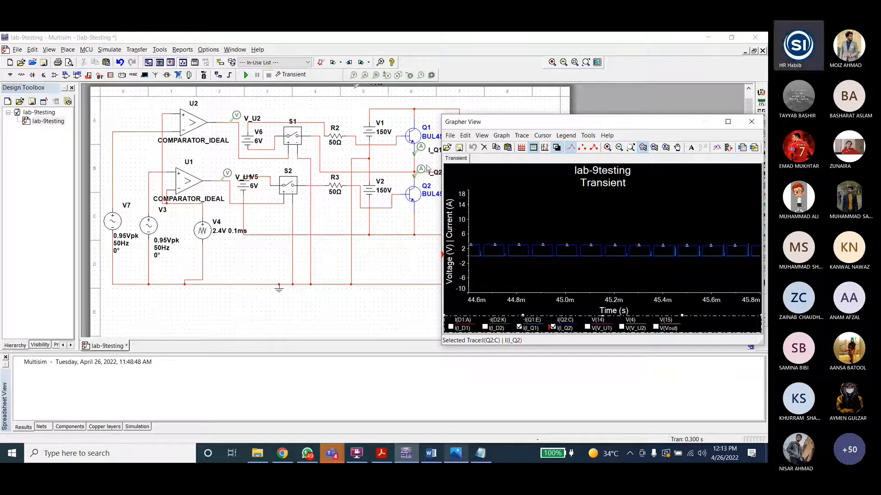
pyautogui.click(456, 453)
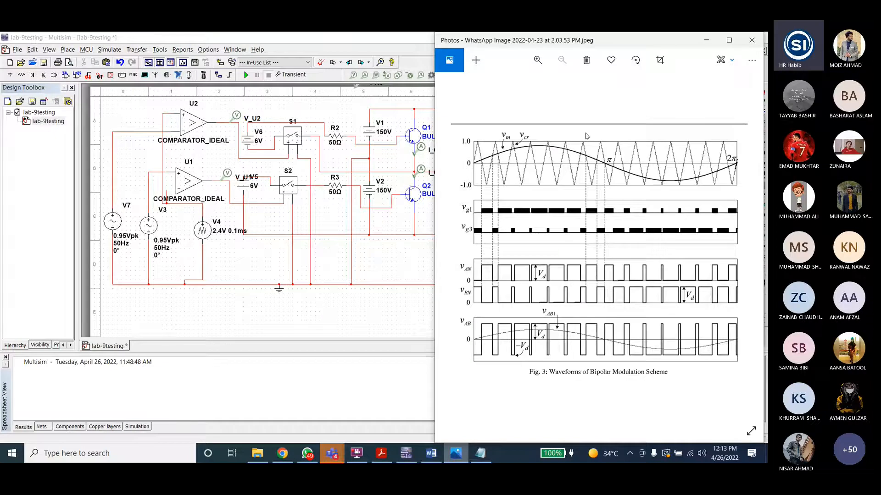
pyautogui.click(707, 40)
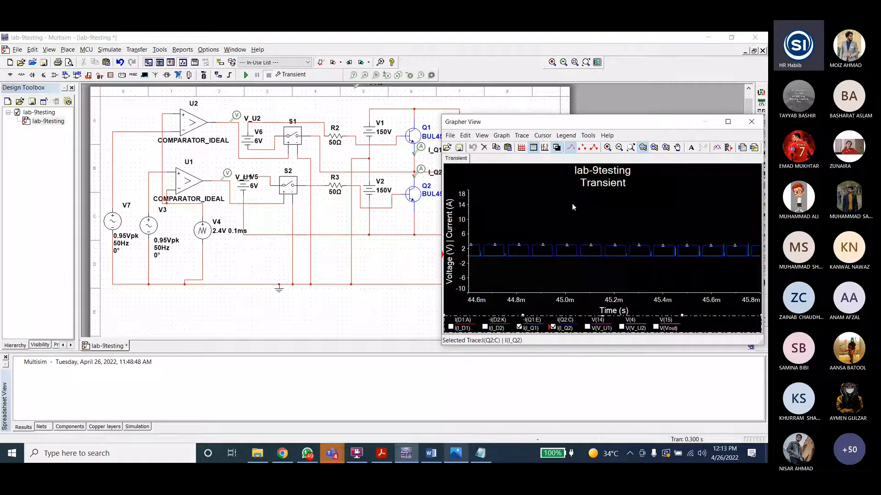
# Step: Toggle the I(Q1) and I(Q2) traces individually to examine each transistor's current
pyautogui.click(500, 249)
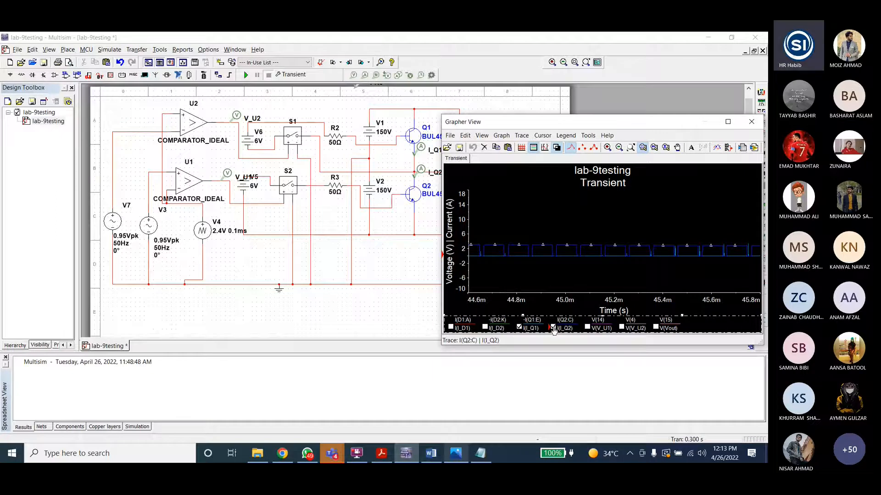
pyautogui.click(519, 327)
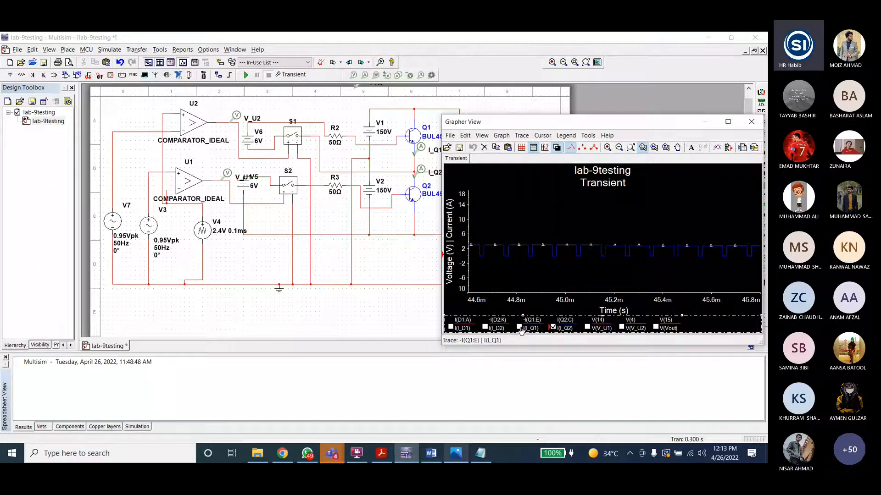
pyautogui.click(519, 327)
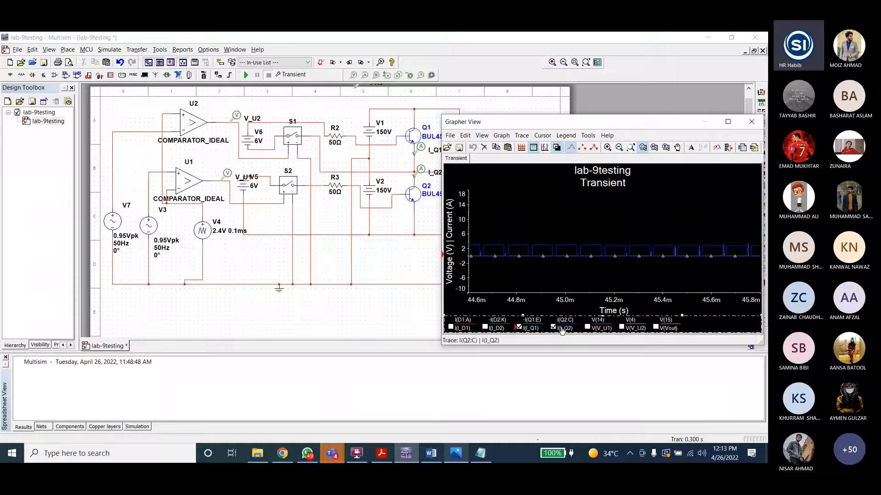
pyautogui.click(553, 327)
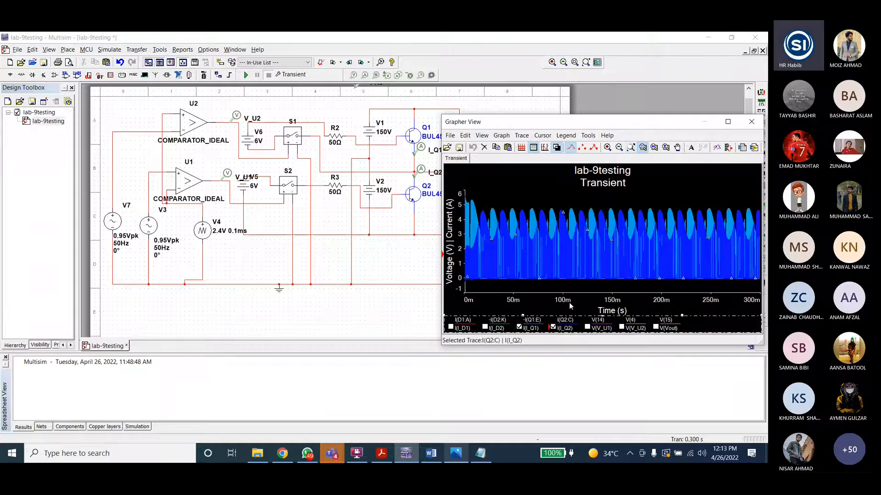
pyautogui.click(520, 327)
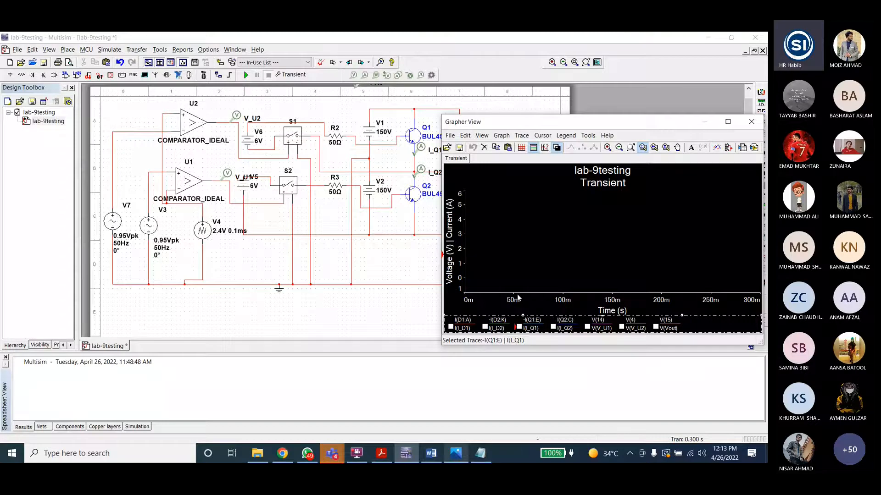
# Step: Re-enable all seven traces, minimize the grapher and rerun the simulation
pyautogui.click(656, 328)
pyautogui.click(622, 328)
pyautogui.click(588, 328)
pyautogui.click(553, 327)
pyautogui.click(520, 328)
pyautogui.click(486, 328)
pyautogui.click(451, 327)
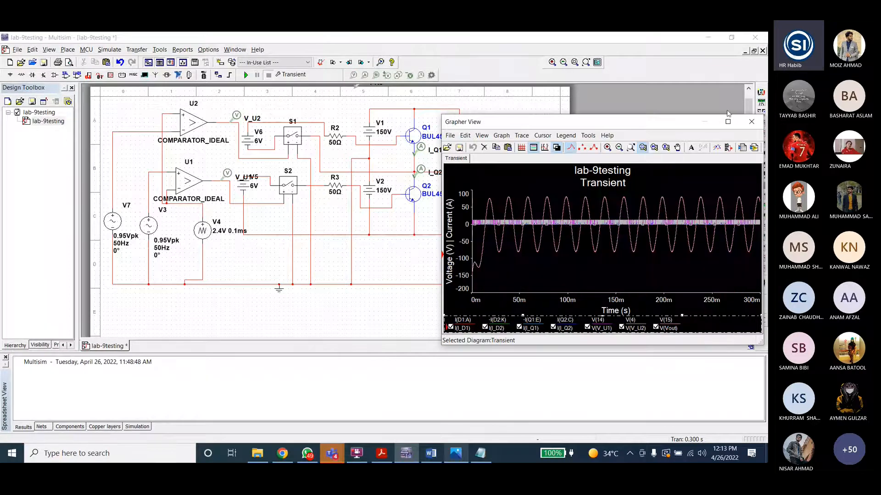
pyautogui.click(706, 122)
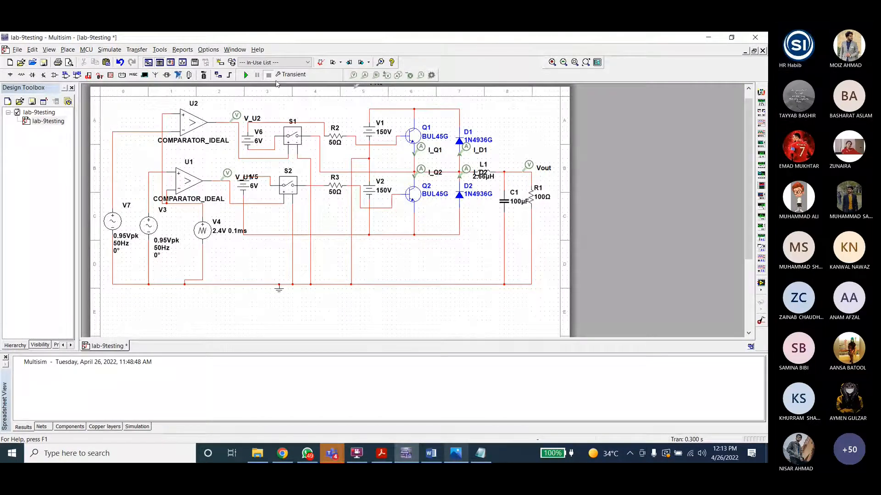
pyautogui.press('F5')
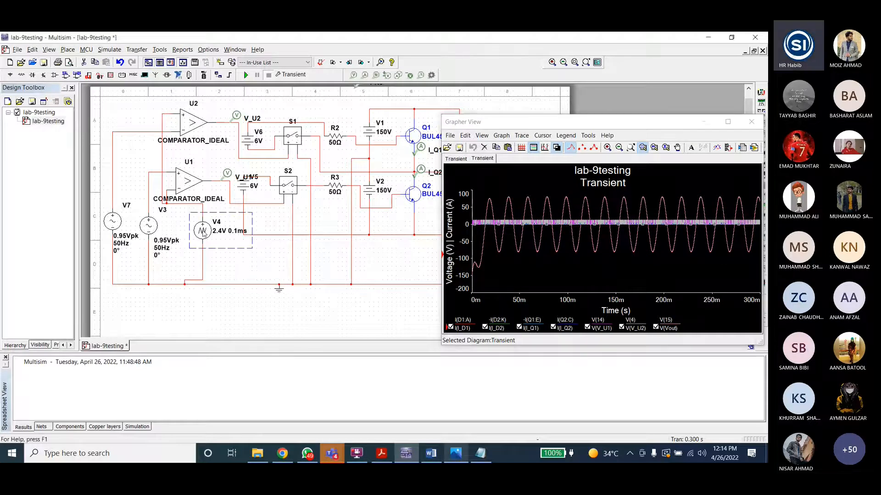
# Step: Open the V4 triangular source's parameters to inspect them and close without changes
pyautogui.doubleClick(203, 232)
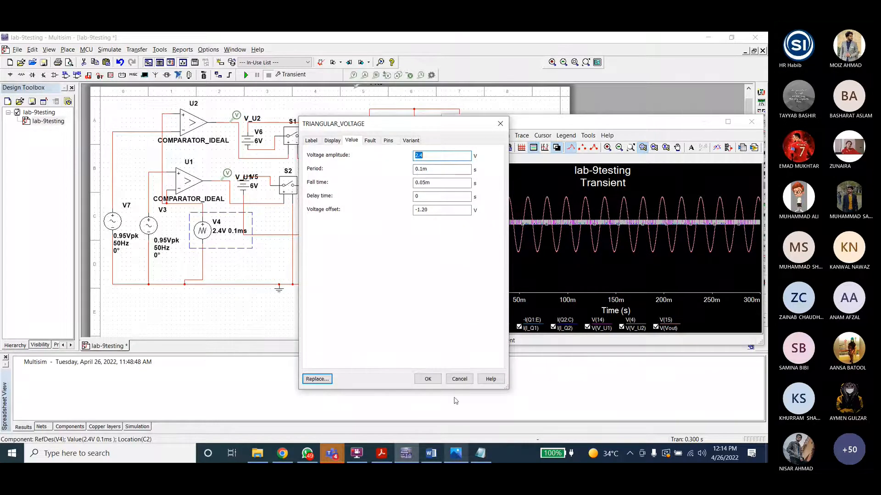
pyautogui.click(427, 379)
# Step: Try setting the peak voltage of sine sources V3 and V7 to 1 V and watch the rerun waveform
pyautogui.click(153, 226)
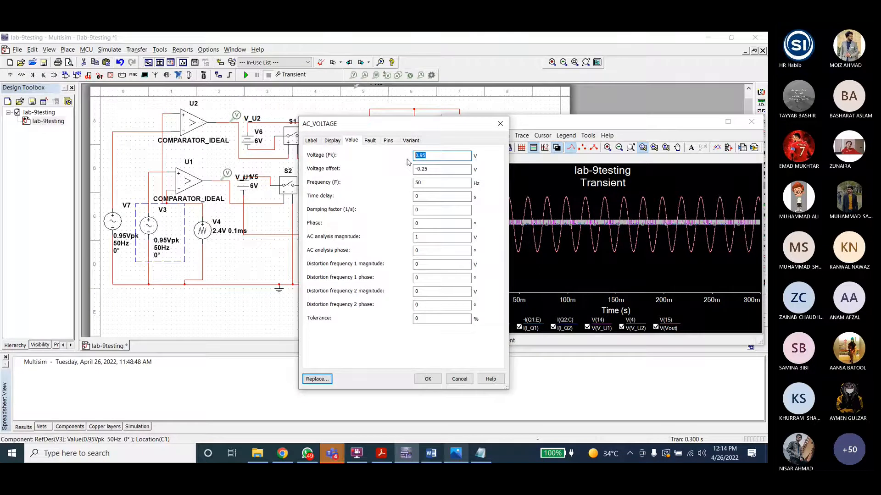
pyautogui.write('1')
pyautogui.press('Return')
pyautogui.doubleClick(111, 228)
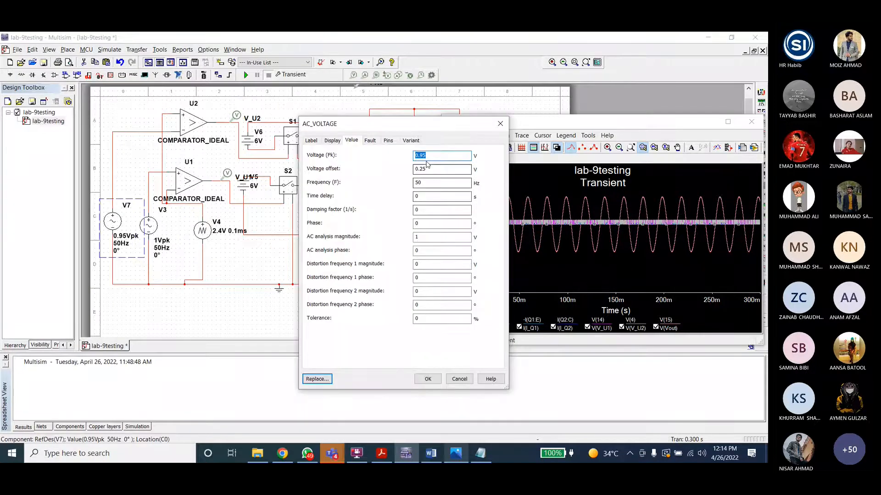
pyautogui.write('1')
pyautogui.press('Return')
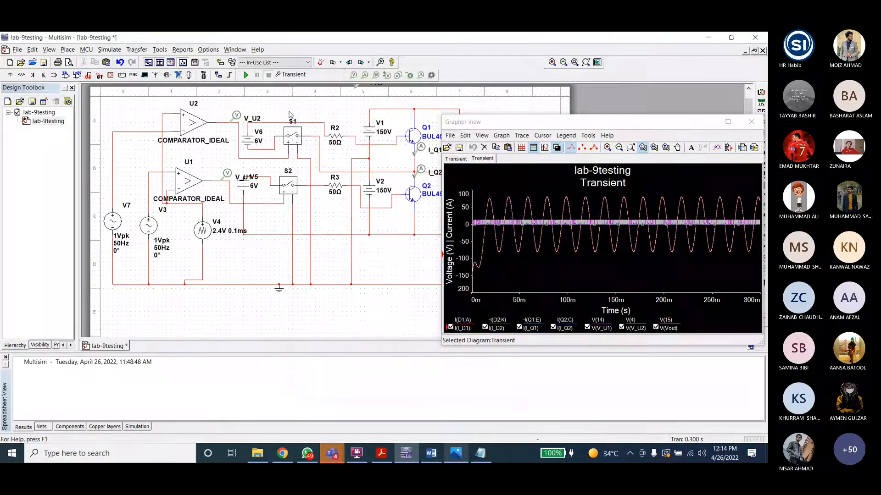
pyautogui.click(503, 246)
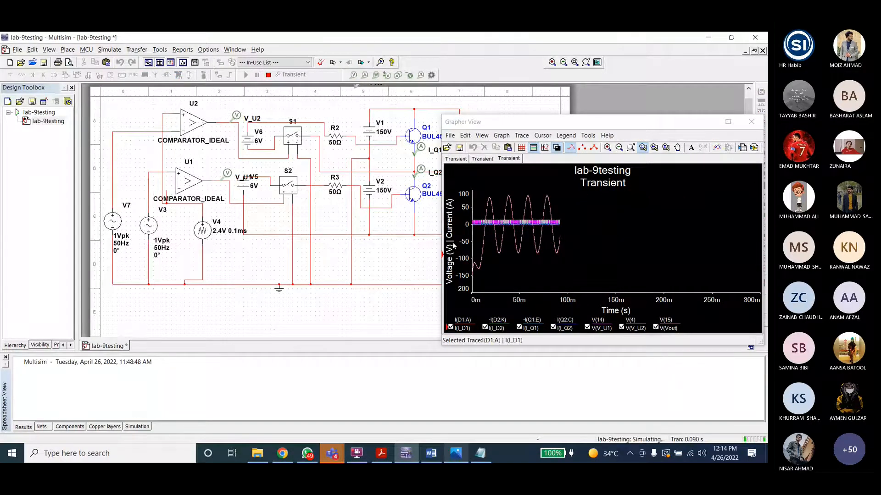
# Step: Set V7's peak voltage to 0.95 V, restart the simulation, and reopen V7's parameters to check them
pyautogui.doubleClick(115, 225)
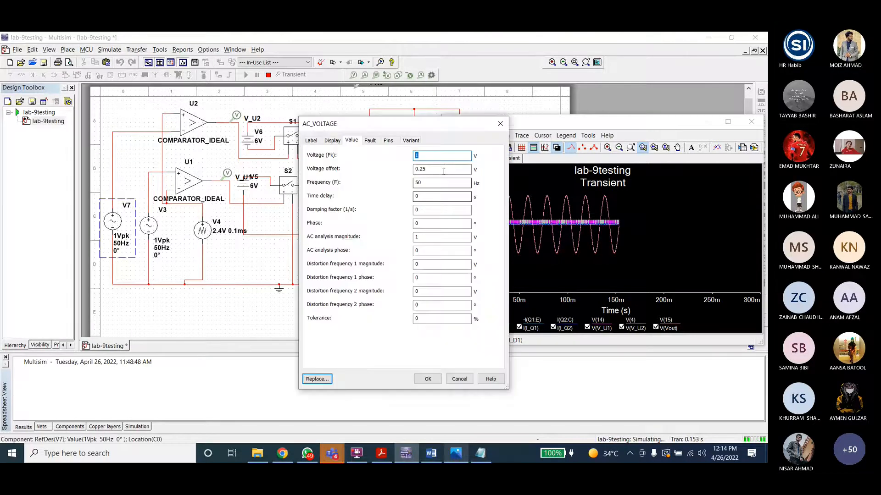
pyautogui.write('0.95')
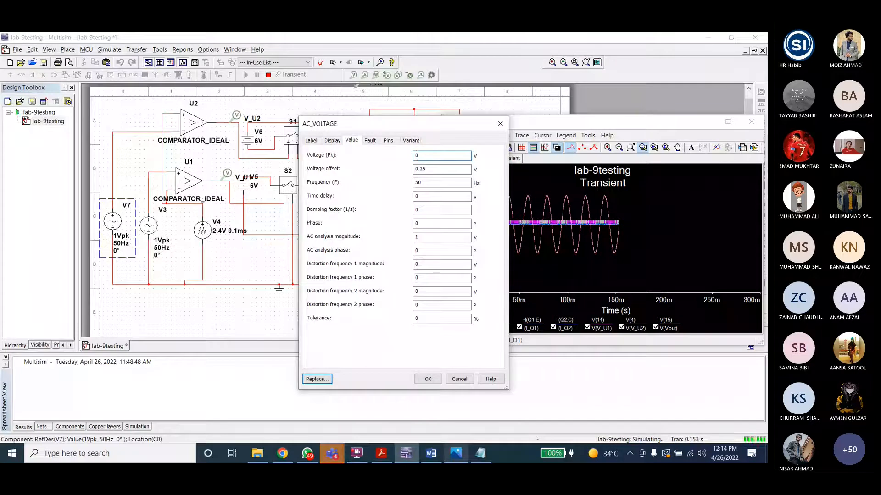
pyautogui.click(427, 379)
pyautogui.click(511, 260)
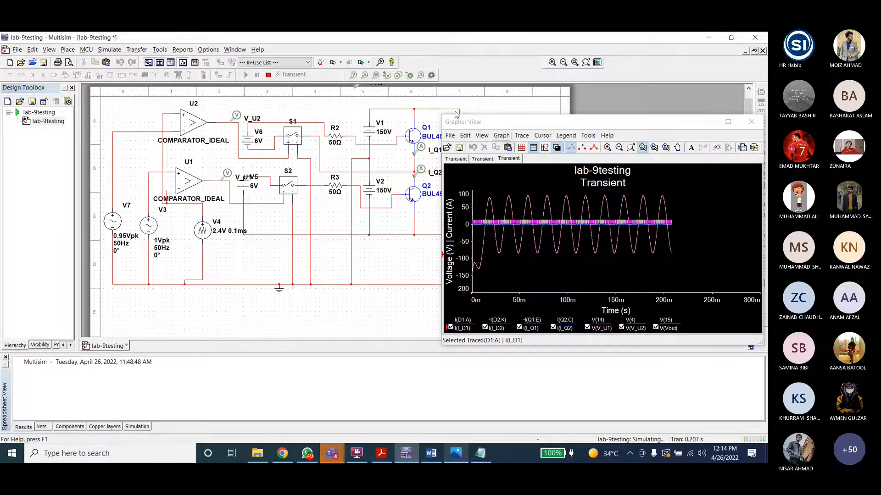
pyautogui.click(268, 75)
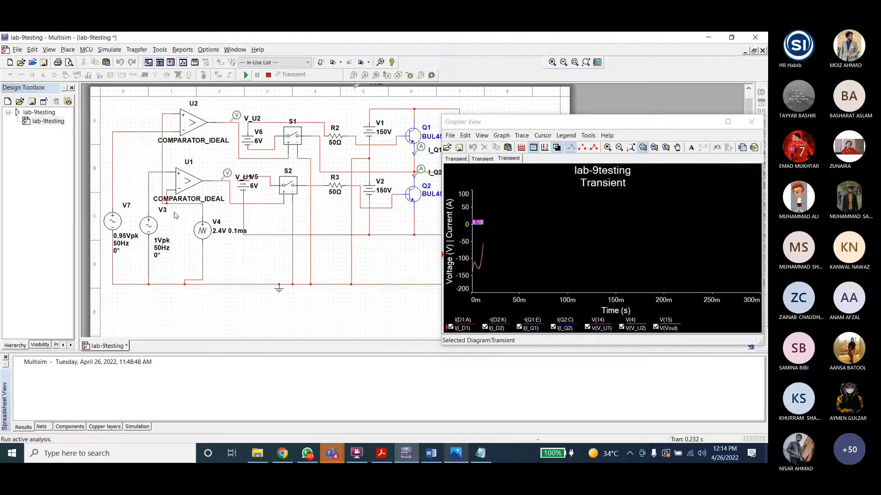
pyautogui.doubleClick(112, 221)
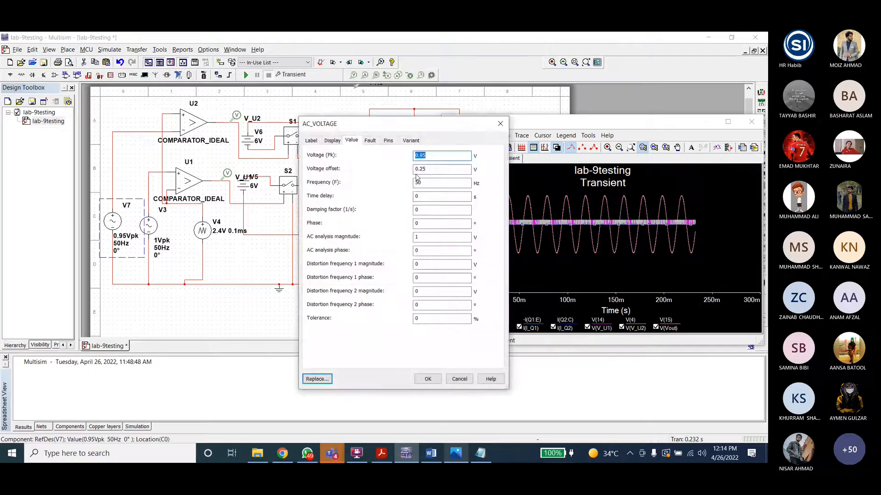
pyautogui.click(427, 379)
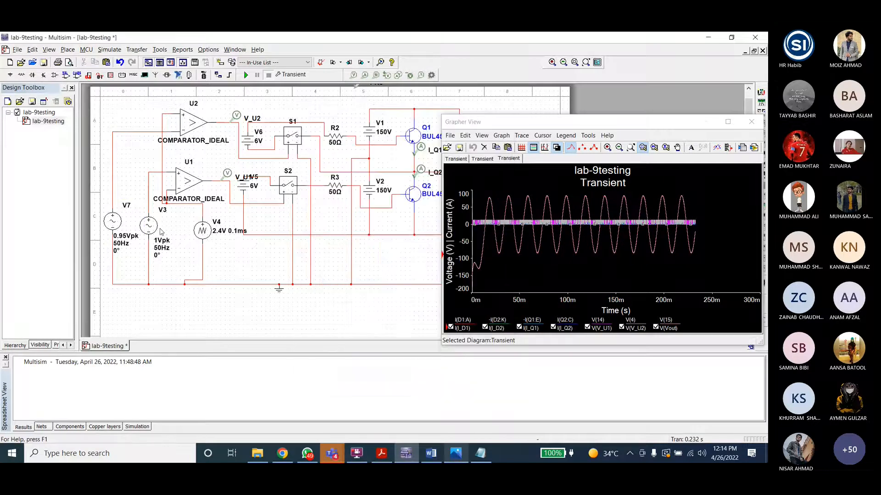
# Step: Set V3's peak voltage to 0.95 V and save the circuit file
pyautogui.doubleClick(156, 225)
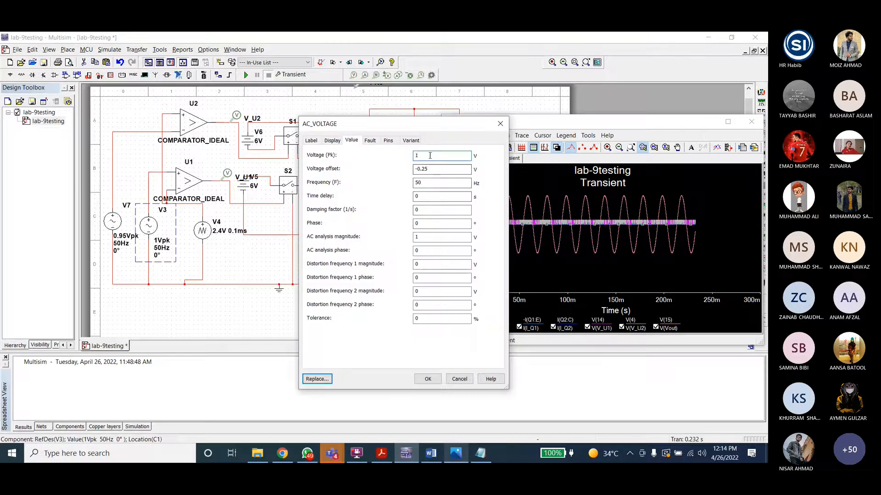
pyautogui.write('0.95')
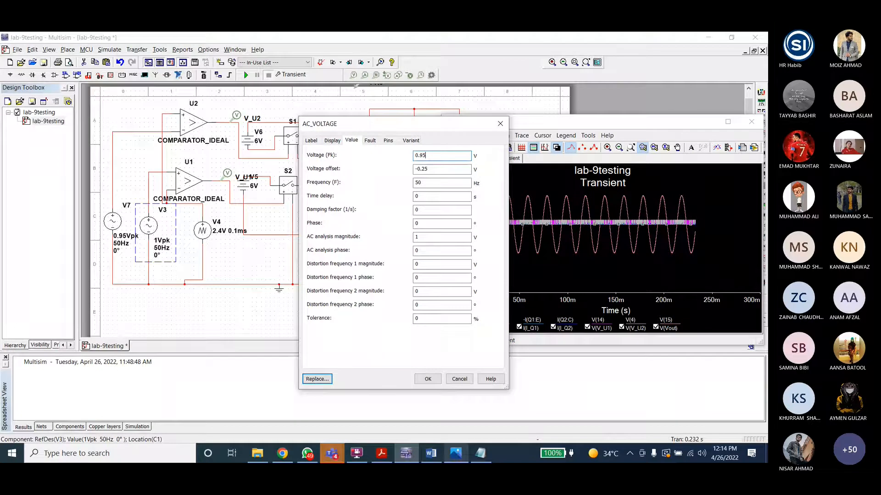
pyautogui.click(427, 379)
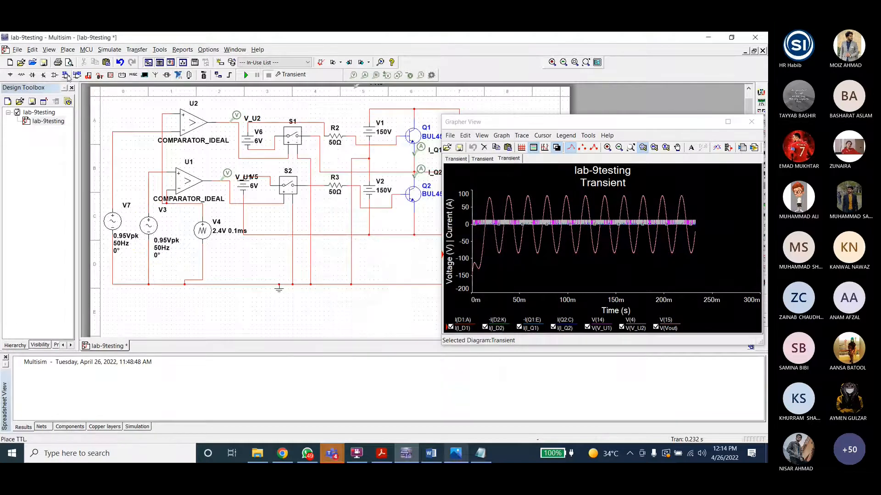
pyautogui.hotkey('ctrl', 's')
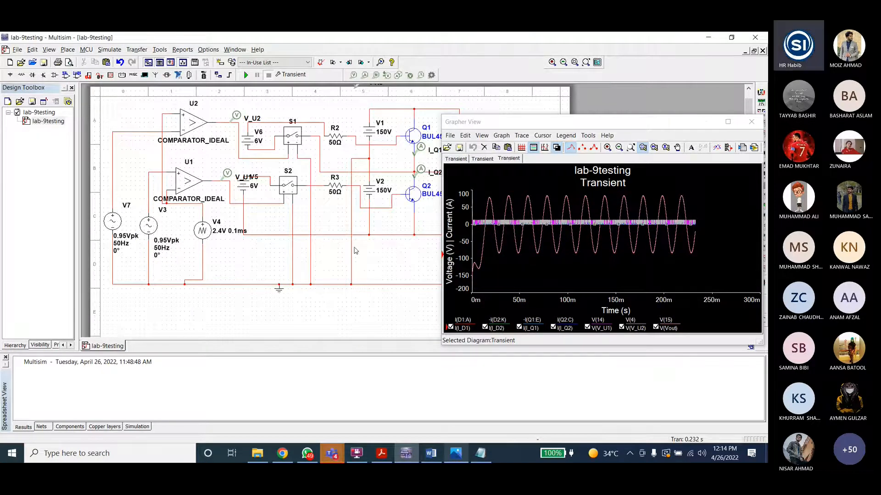
# Step: Close the Grapher View and select transistors Q1 and Q2 in the schematic
pyautogui.moveTo(669, 124); pyautogui.dragTo(595, 119)
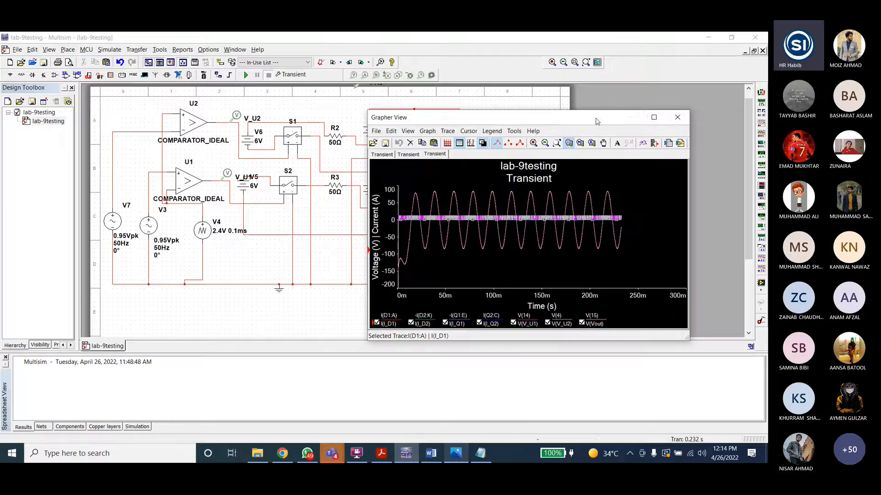
pyautogui.click(677, 118)
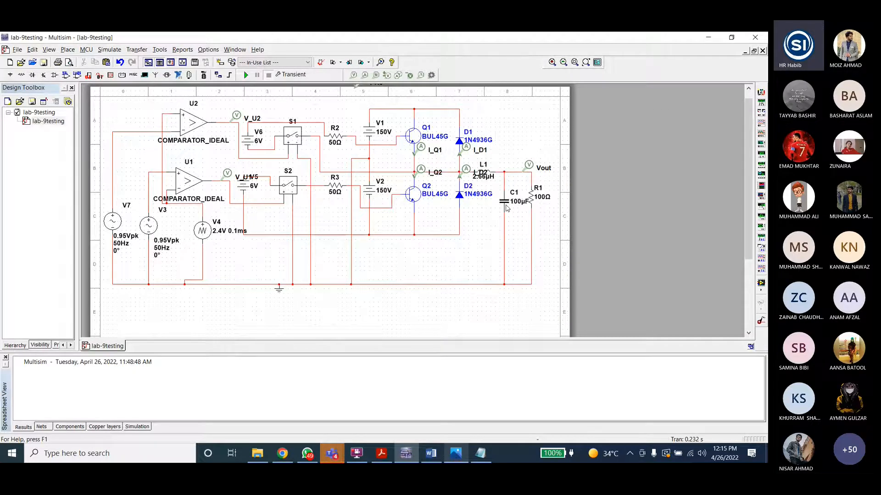
pyautogui.click(406, 134)
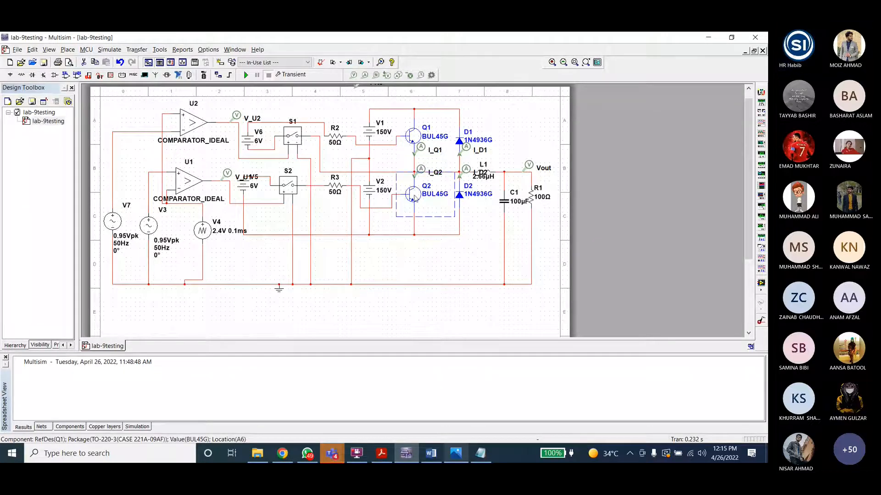
pyautogui.click(414, 195)
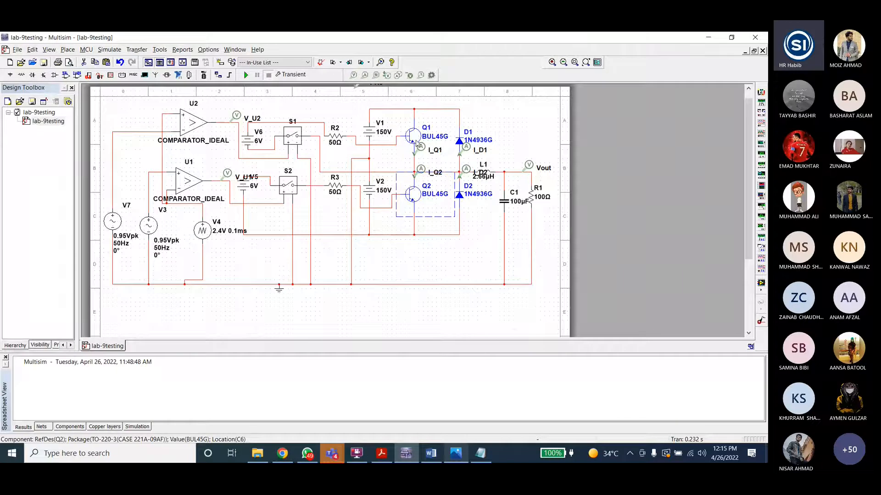
# Step: Switch to File Explorer and open the Lab10b Inverter Matlab folder under PE Lab
pyautogui.click(256, 456)
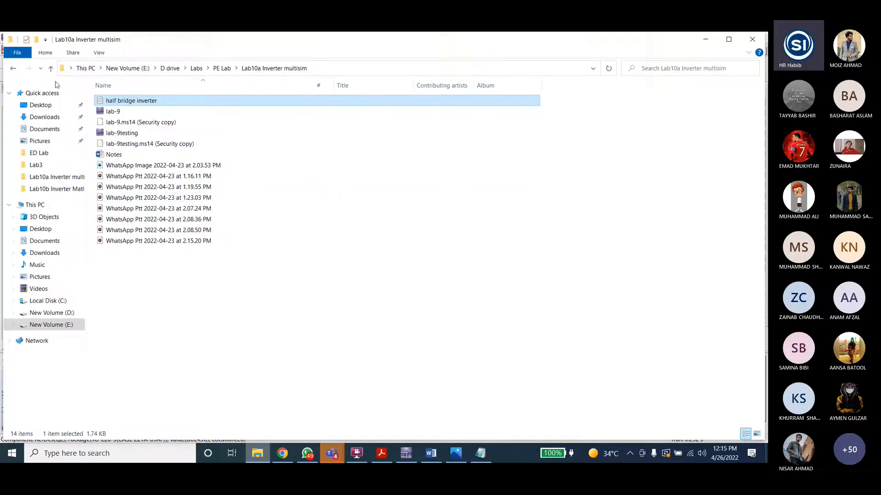
pyautogui.click(51, 68)
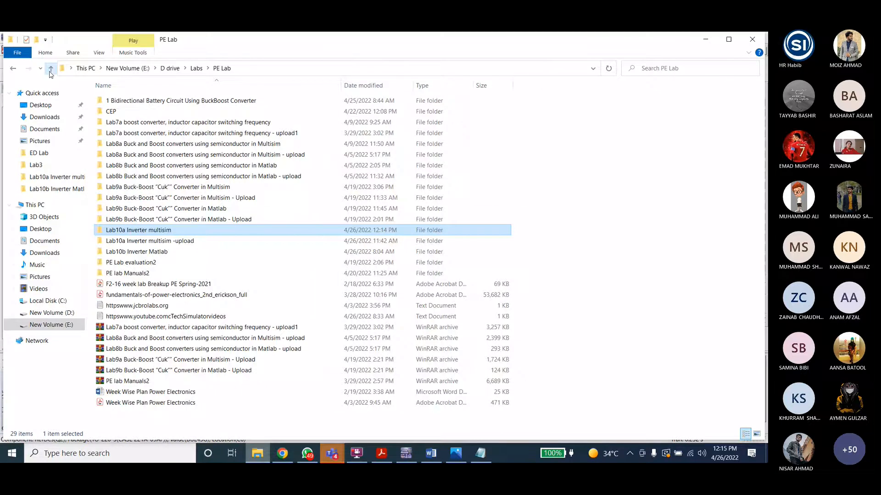
pyautogui.doubleClick(159, 251)
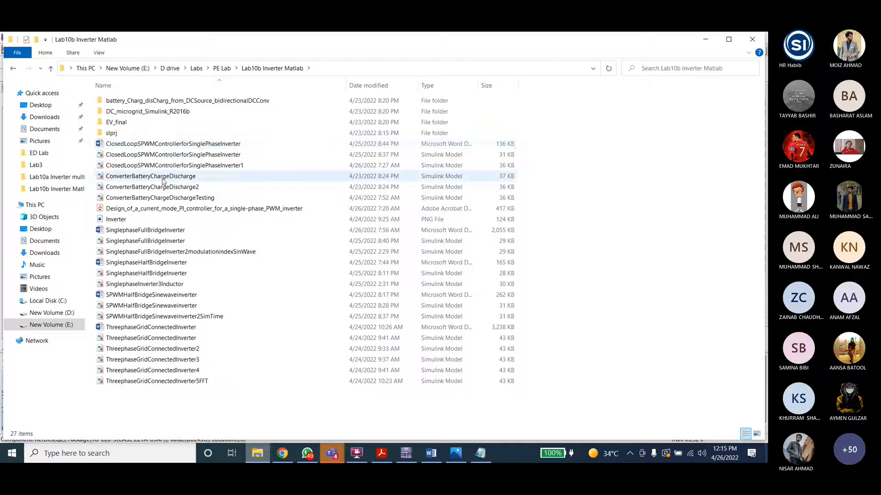
# Step: Open the SinglephaseHalfBridgeInverter Word document and the SinglephaseHalfBridgeInverter Simulink model
pyautogui.click(160, 265)
pyautogui.doubleClick(160, 266)
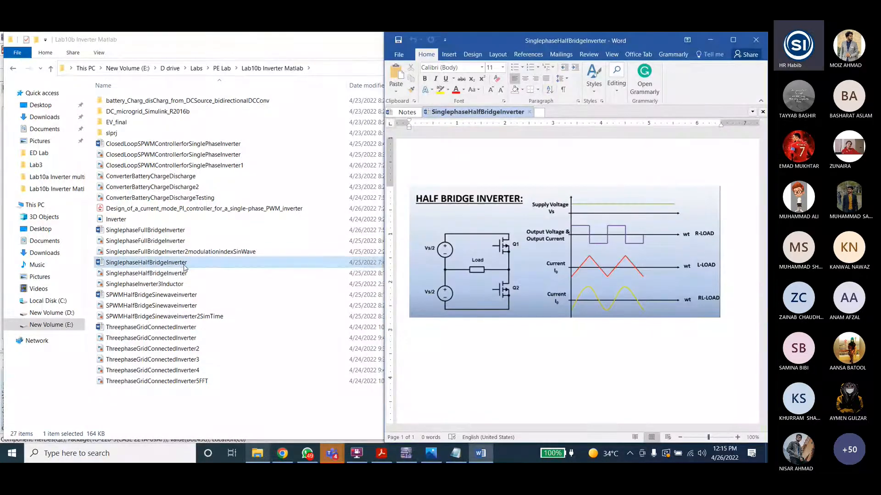
pyautogui.doubleClick(163, 274)
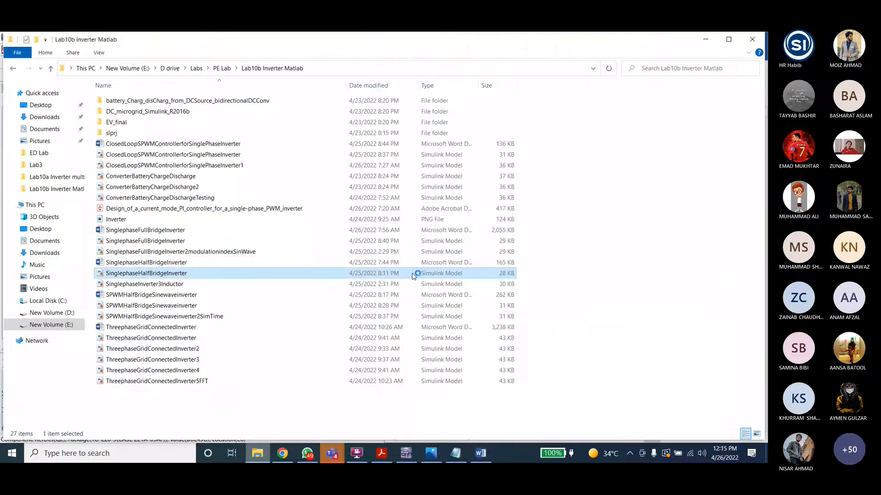
# Step: Compare the half-bridge inverter reference diagram in Word with the opened Simulink model window
pyautogui.click(485, 460)
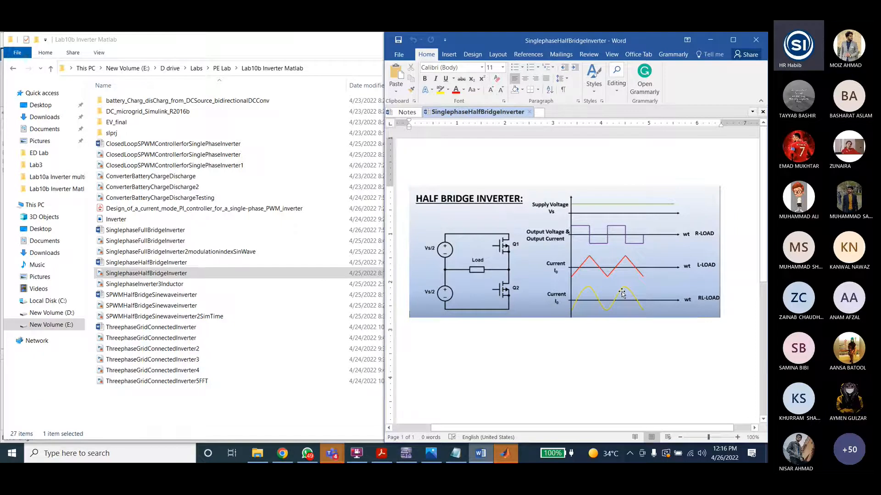
pyautogui.click(507, 452)
pyautogui.hotkey('alt', 'Tab')
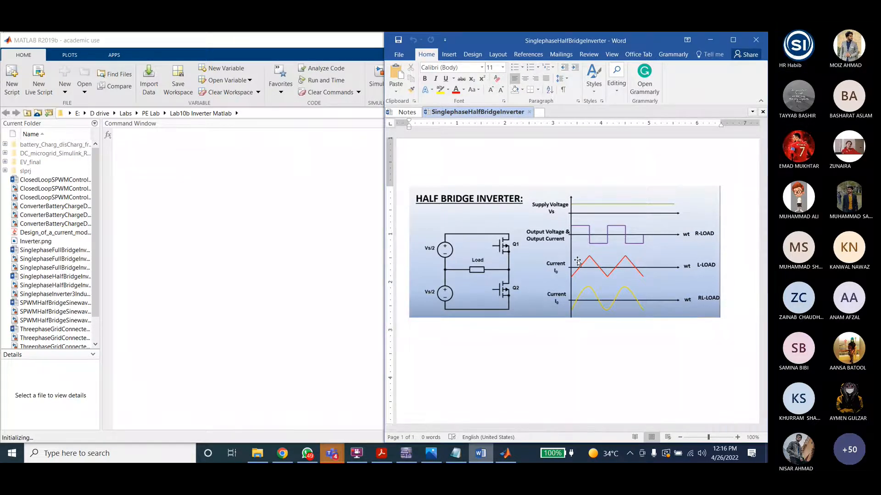
pyautogui.click(507, 453)
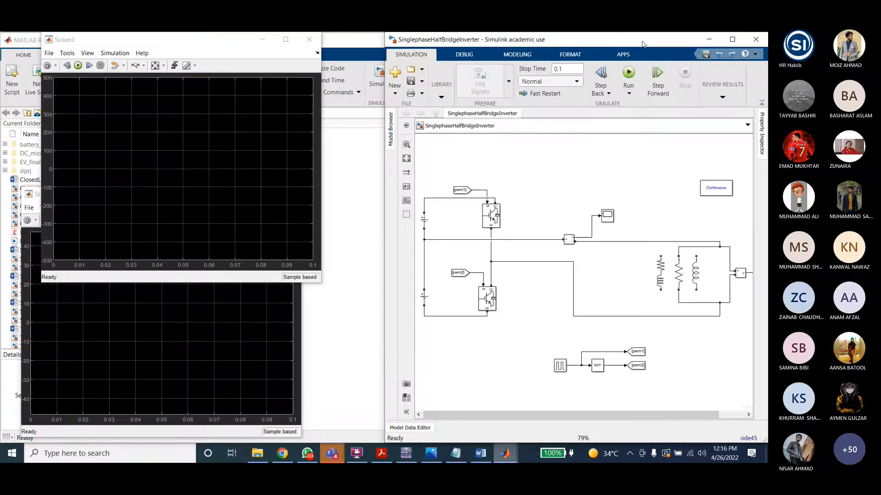
# Step: Examine the Simulink half-bridge model's DC voltage sources and the upper IGBT's block parameters
pyautogui.moveTo(568, 417); pyautogui.dragTo(594, 416)
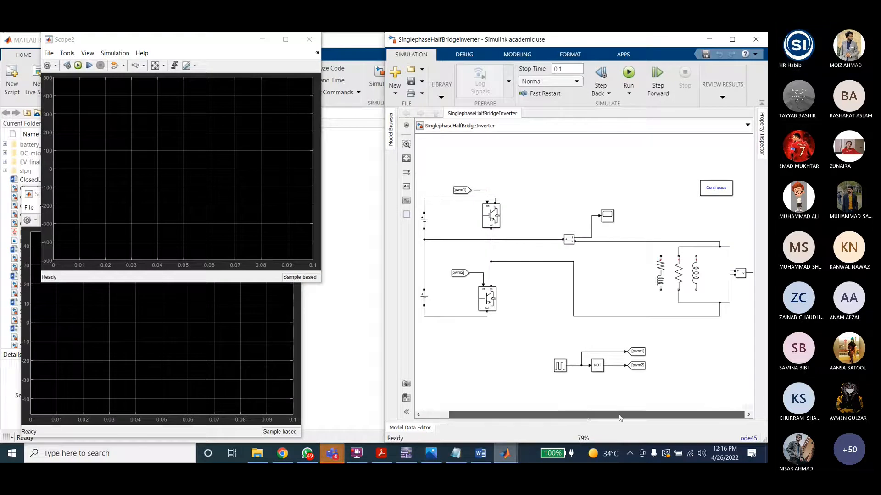
pyautogui.scroll(-1, 533, 325)
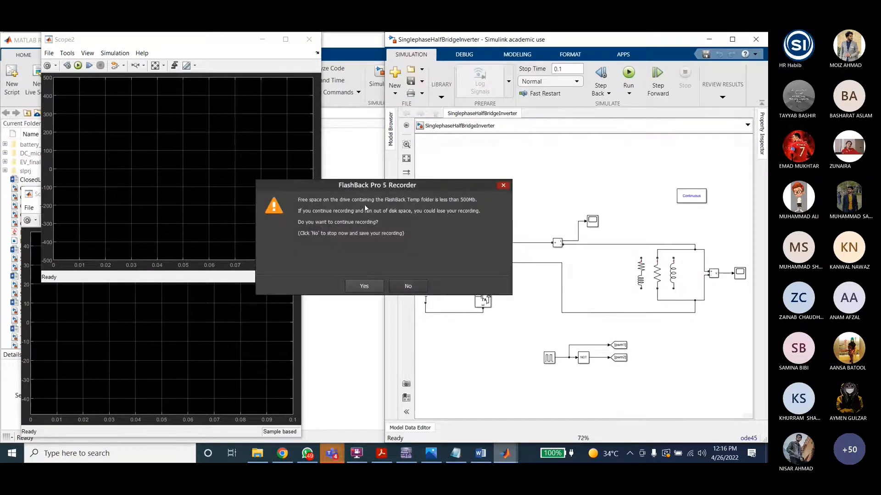
pyautogui.click(365, 287)
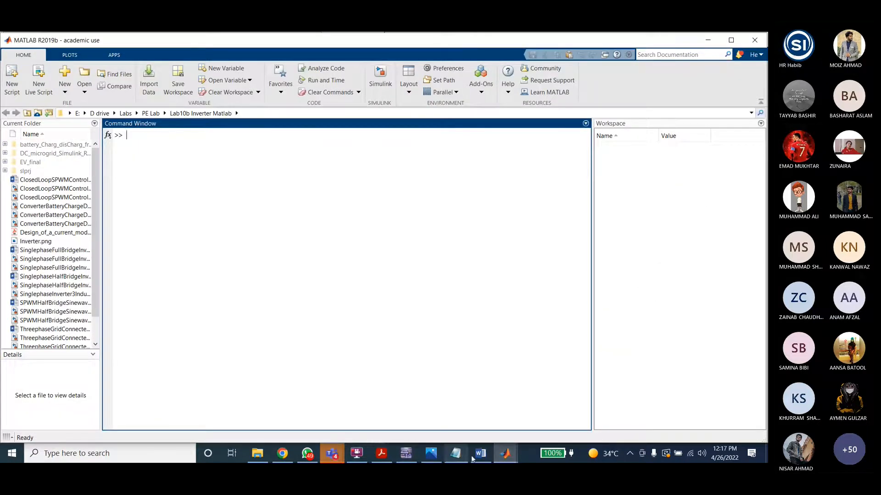
pyautogui.moveTo(504, 453)
pyautogui.click(502, 416)
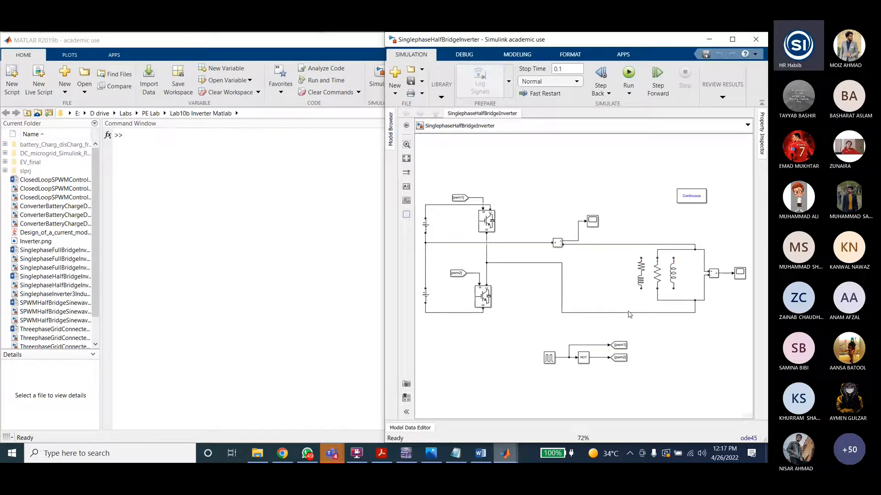
pyautogui.click(426, 226)
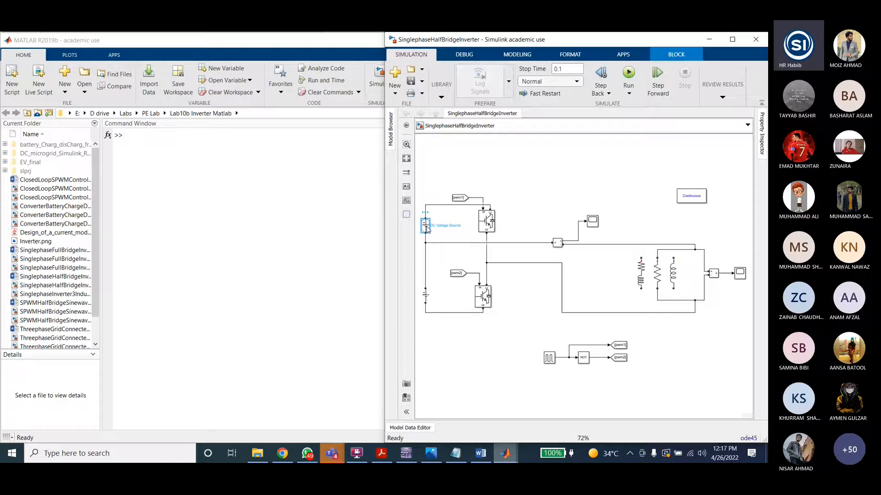
pyautogui.press('Tab')
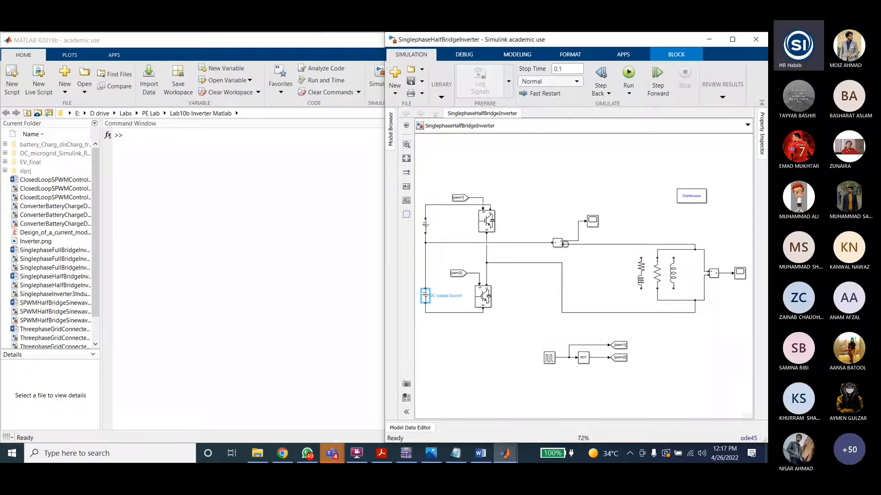
pyautogui.doubleClick(491, 224)
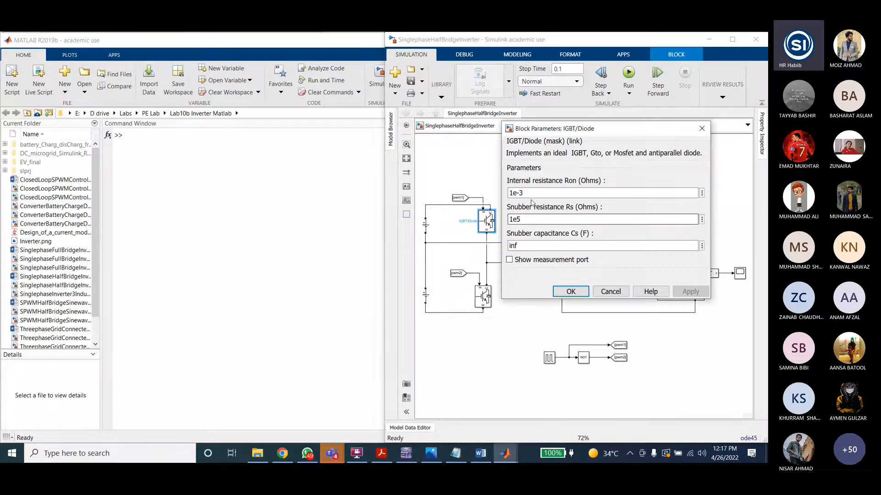
pyautogui.click(610, 292)
pyautogui.click(505, 184)
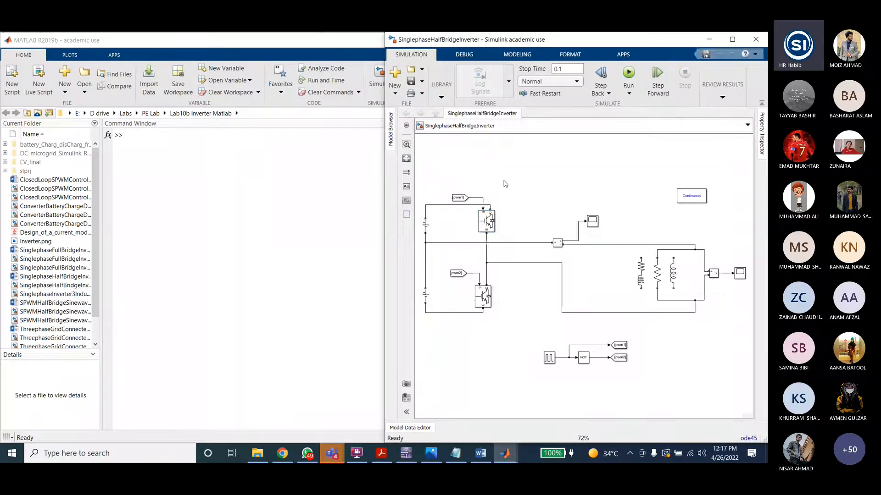
# Step: Insert an IGBT block through the quick block search, rotate it, and delete it again
pyautogui.write('i')
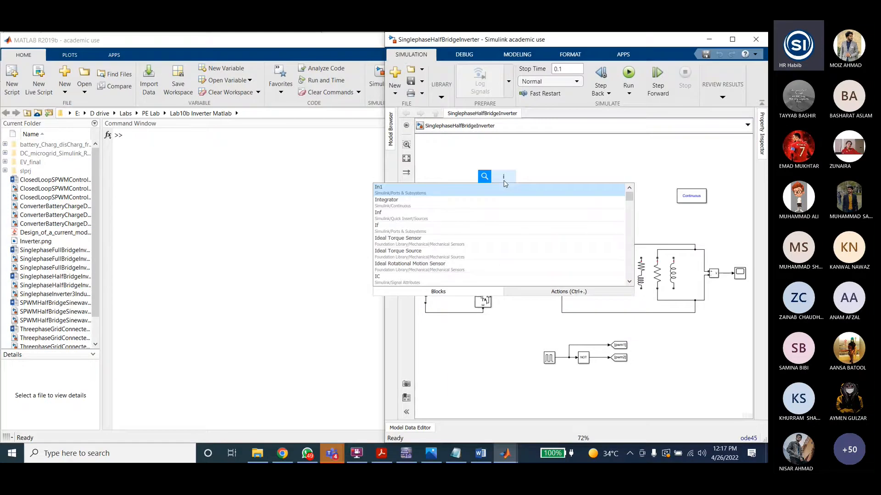
pyautogui.write('gbt')
pyautogui.press('Return')
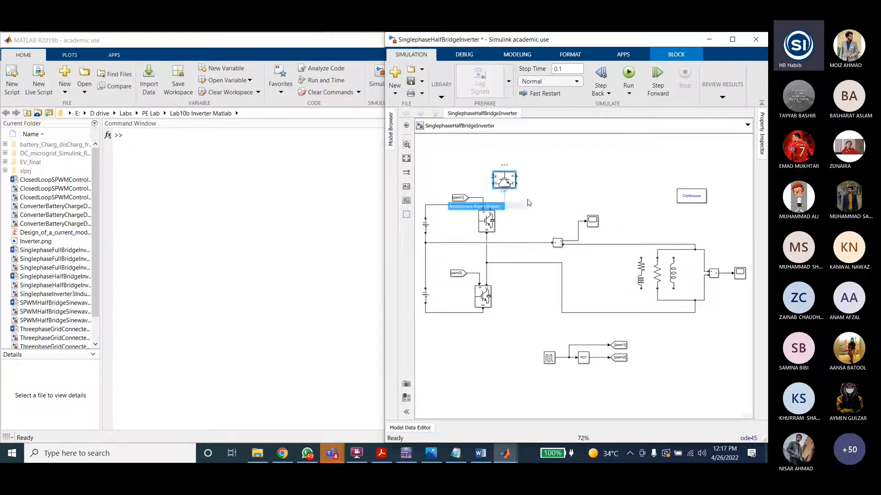
pyautogui.hotkey('ctrl', 'r')
pyautogui.hotkey('ctrl', 'r')
pyautogui.hotkey('ctrl', 'r')
pyautogui.click(529, 213)
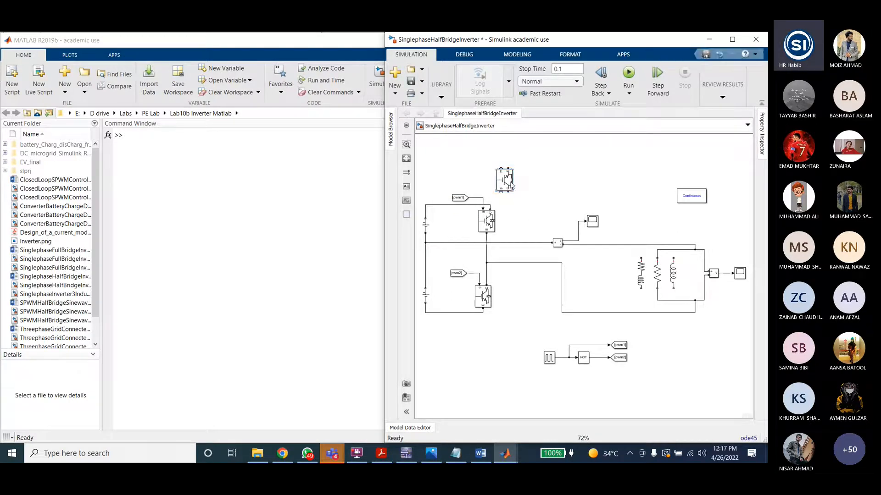
pyautogui.press('Delete')
# Step: Add a From block with Goto tag pwm1, apply the setting, and delete the block again
pyautogui.click(459, 198)
pyautogui.doubleClick(504, 182)
pyautogui.write('from')
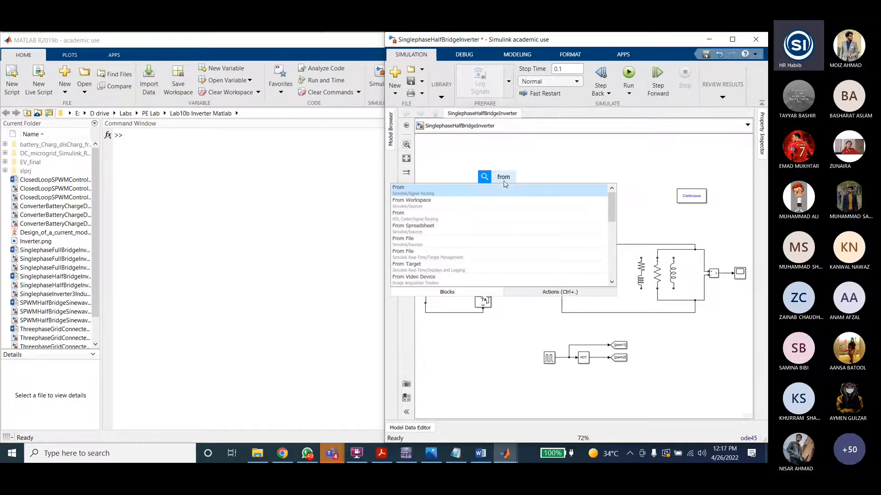
pyautogui.press('Return')
pyautogui.doubleClick(501, 183)
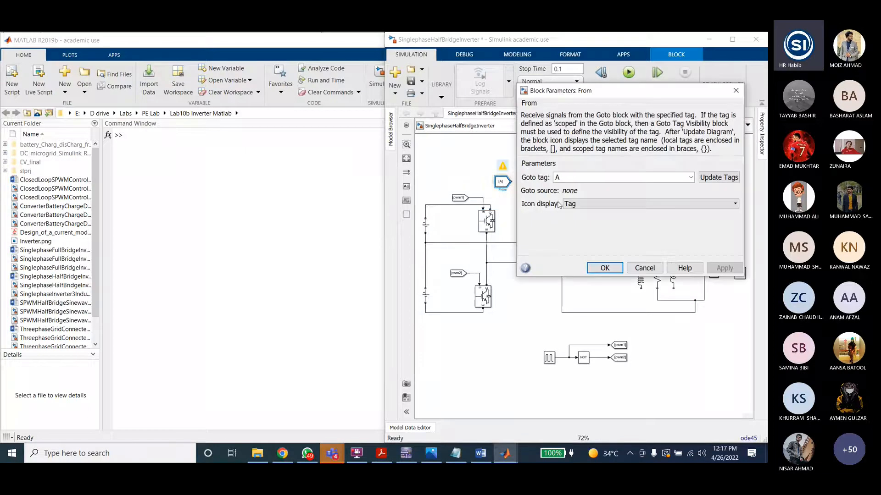
pyautogui.write('pwm1')
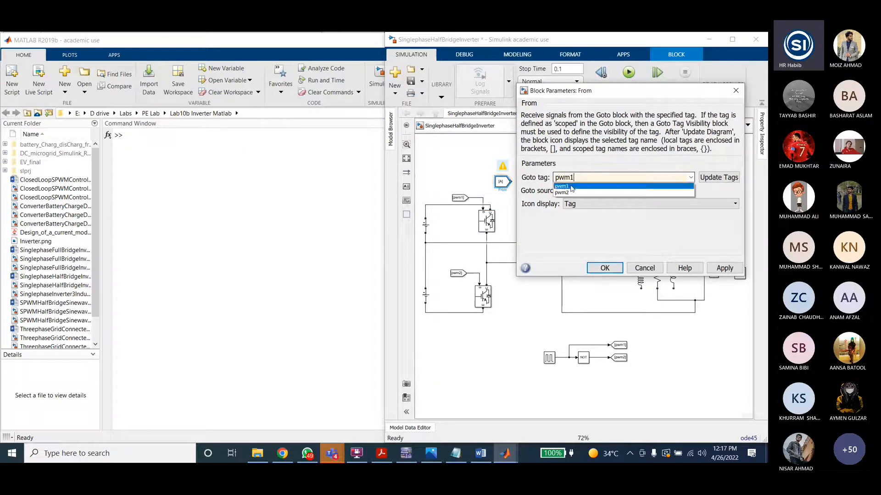
pyautogui.click(571, 186)
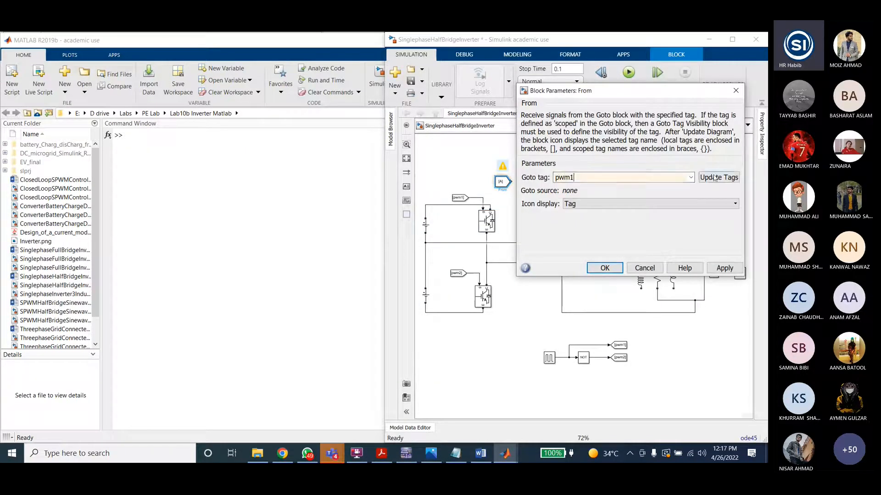
pyautogui.click(734, 270)
pyautogui.click(604, 252)
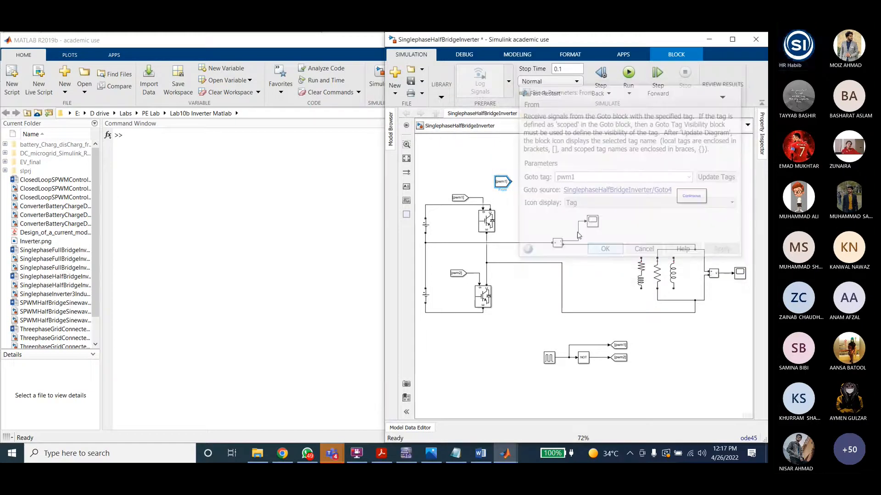
pyautogui.press('Delete')
# Step: Examine the model's gate tags, IGBTs, DC sources and load blocks, and glance at the Multisim circuit
pyautogui.click(457, 200)
pyautogui.click(551, 216)
pyautogui.click(458, 275)
pyautogui.click(485, 293)
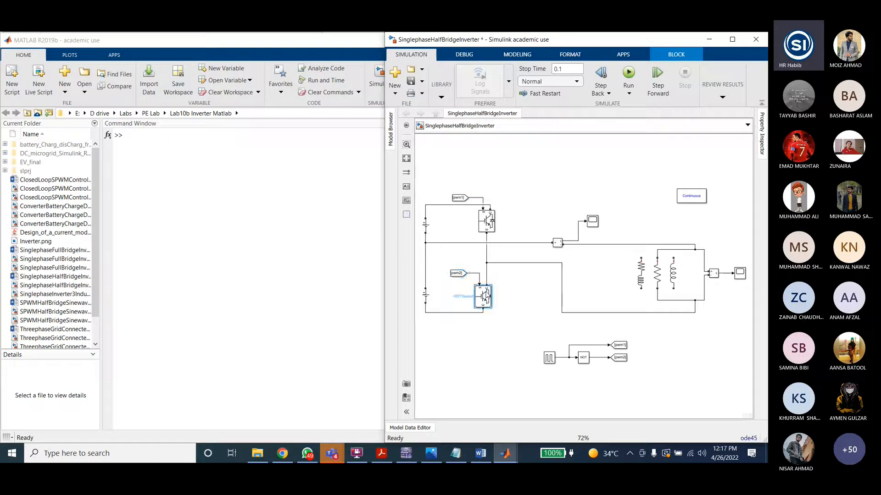
pyautogui.click(504, 332)
pyautogui.click(484, 302)
pyautogui.click(427, 268)
pyautogui.click(425, 225)
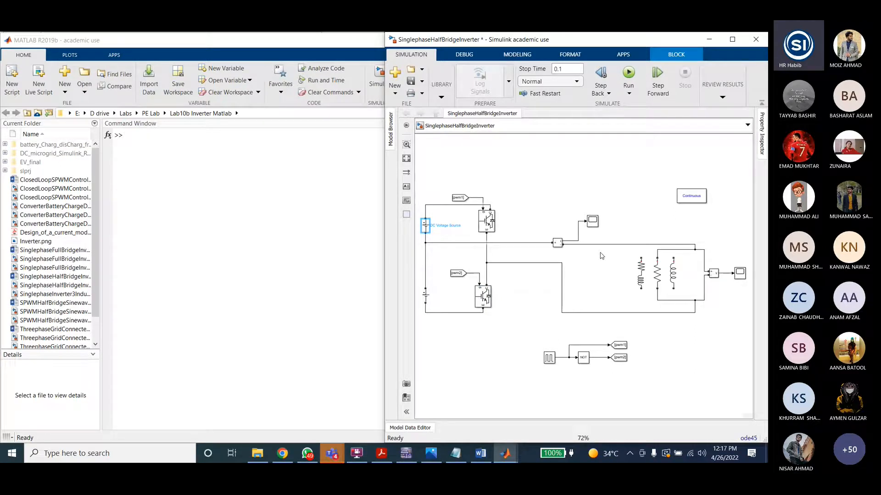
pyautogui.click(658, 279)
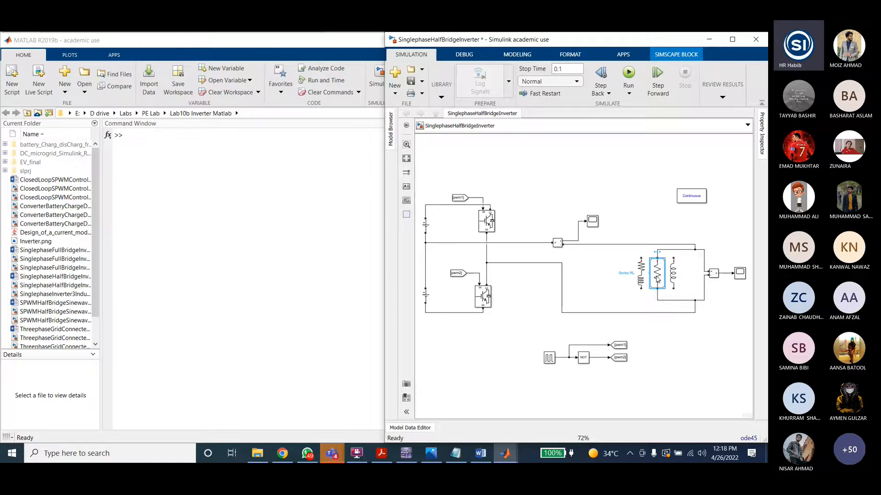
pyautogui.hotkey('alt', 'Tab')
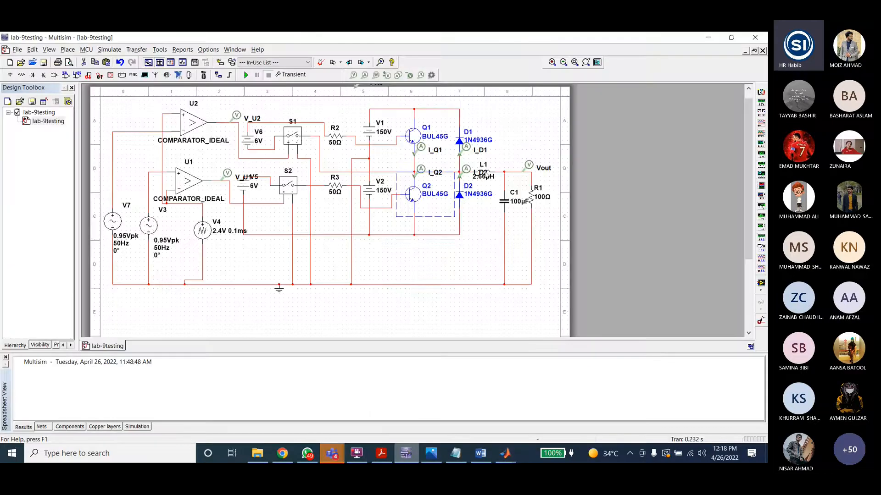
pyautogui.click(706, 40)
# Step: Insert a powergui block through the quick block search and delete it again
pyautogui.click(684, 196)
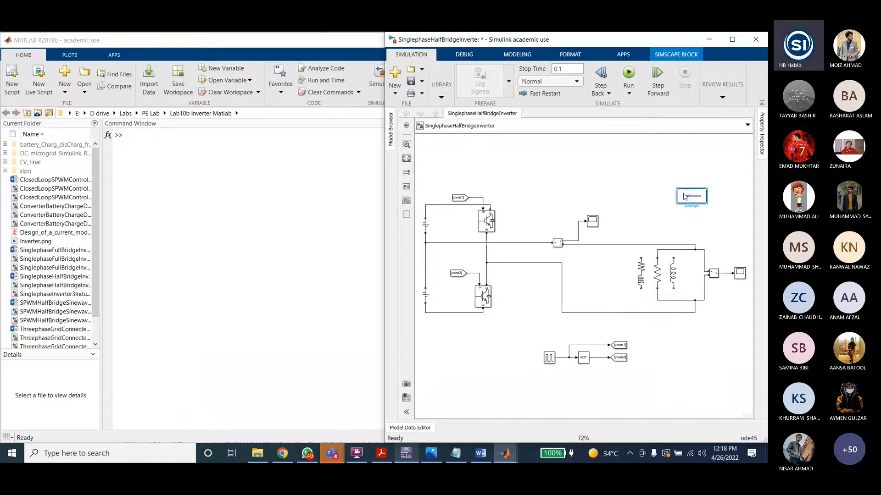
pyautogui.click(576, 180)
pyautogui.write('powergui')
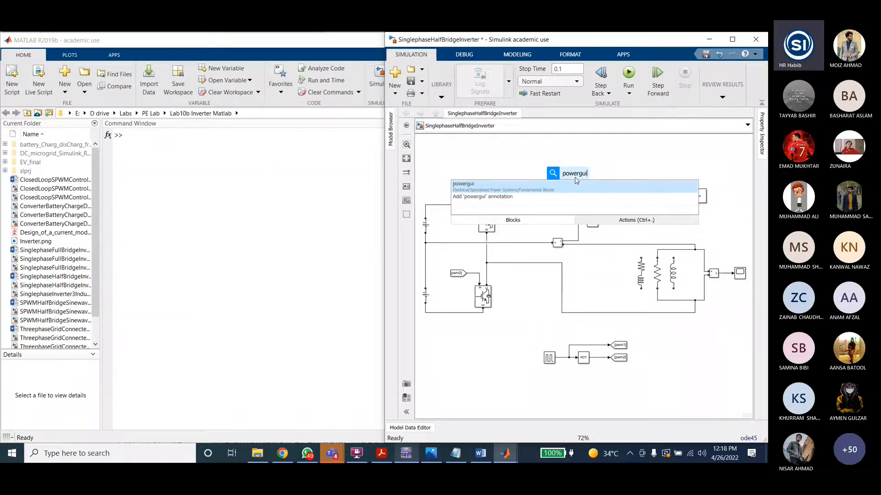
pyautogui.press('Return')
pyautogui.press('Delete')
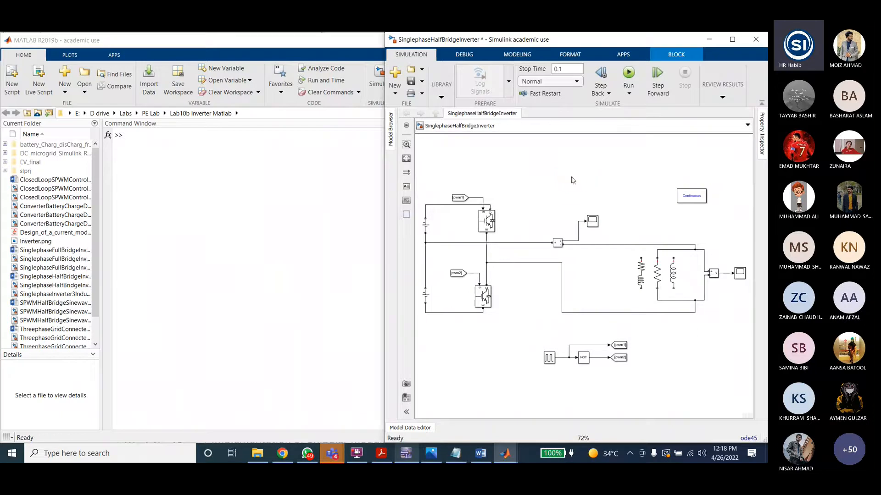
# Step: Examine the measurement blocks, scopes and the load's Series RLC Branch parameters
pyautogui.click(702, 200)
pyautogui.click(600, 231)
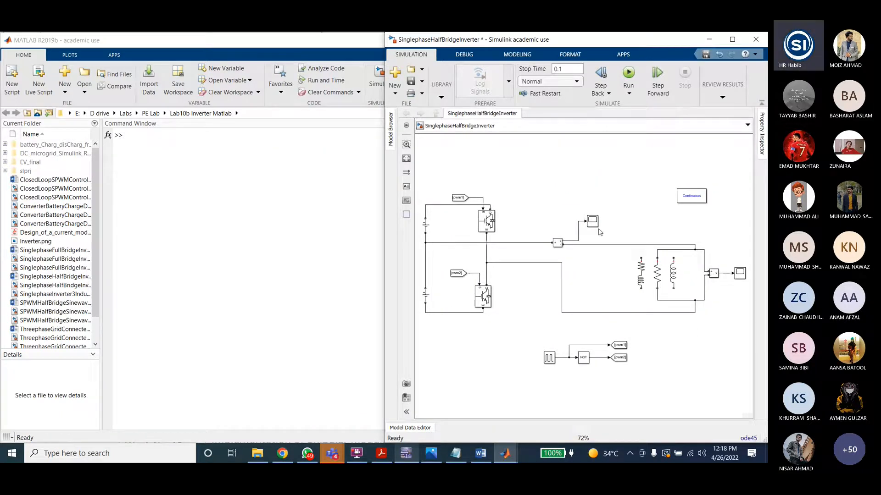
pyautogui.click(557, 242)
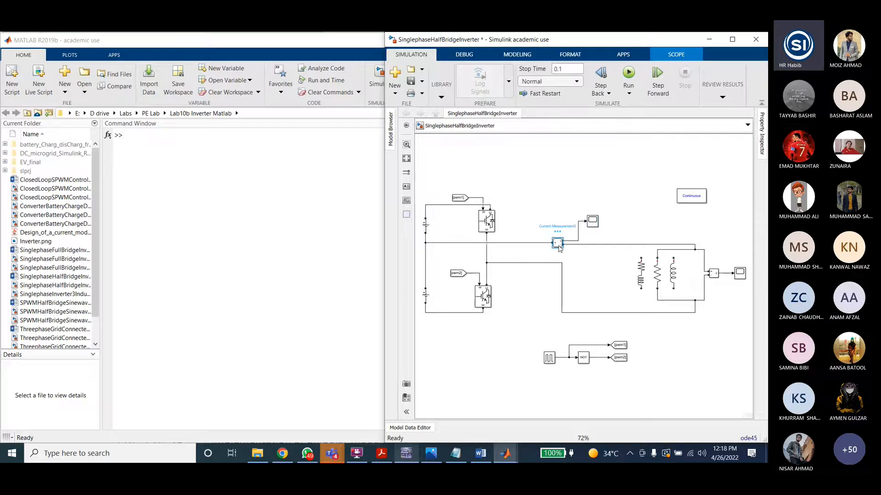
pyautogui.click(631, 223)
pyautogui.click(598, 224)
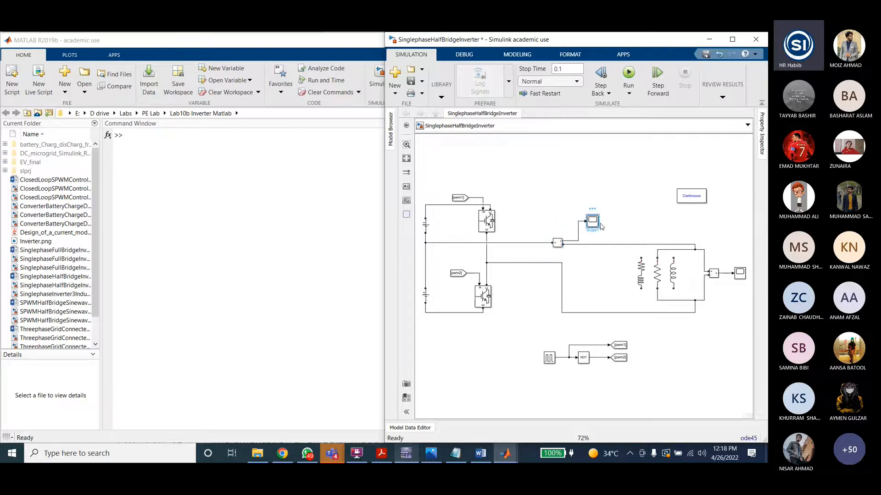
pyautogui.click(714, 273)
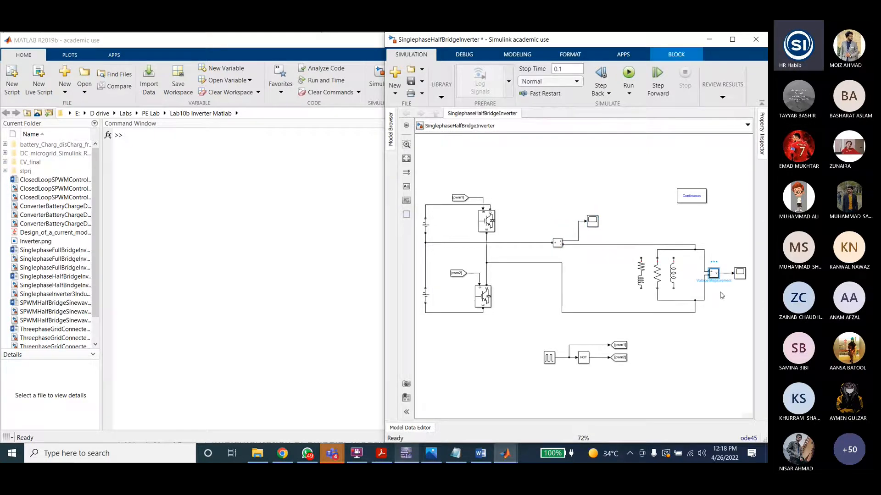
pyautogui.click(658, 276)
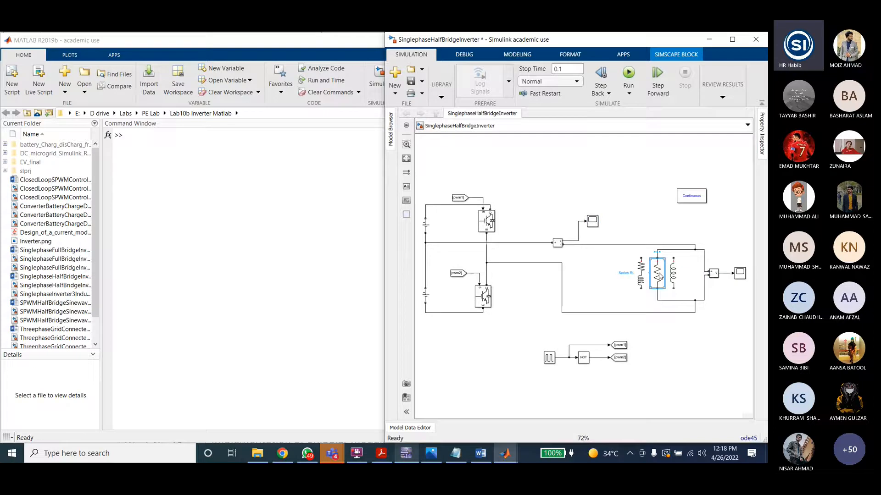
pyautogui.doubleClick(658, 275)
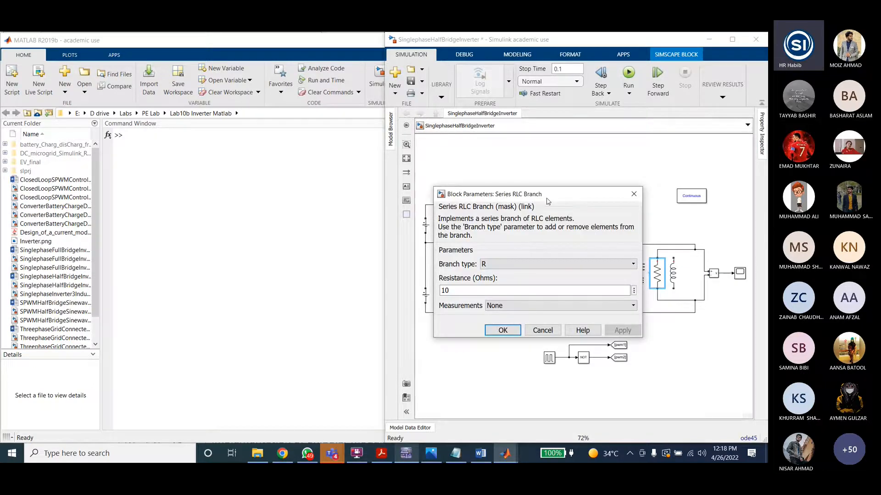
pyautogui.click(634, 194)
# Step: Insert a Series RLC Branch block, set its branch type to R, apply it, and delete the block
pyautogui.doubleClick(567, 189)
pyautogui.write('ser')
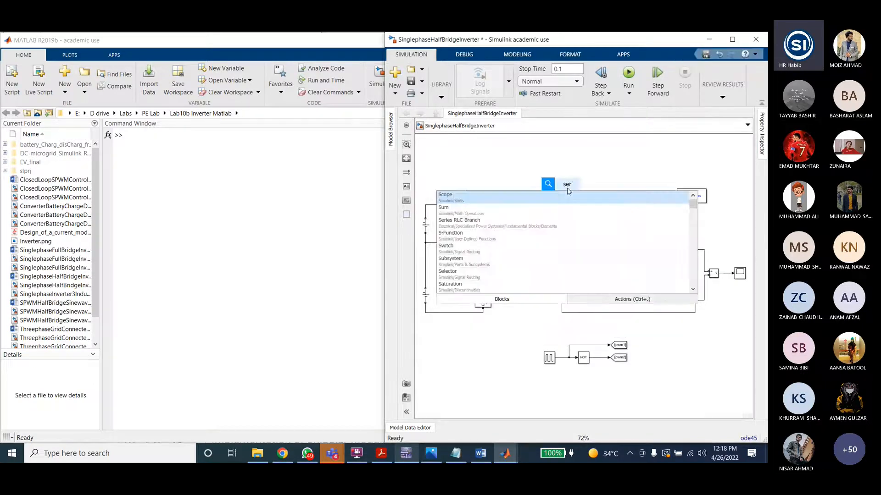
pyautogui.write('ies rlc')
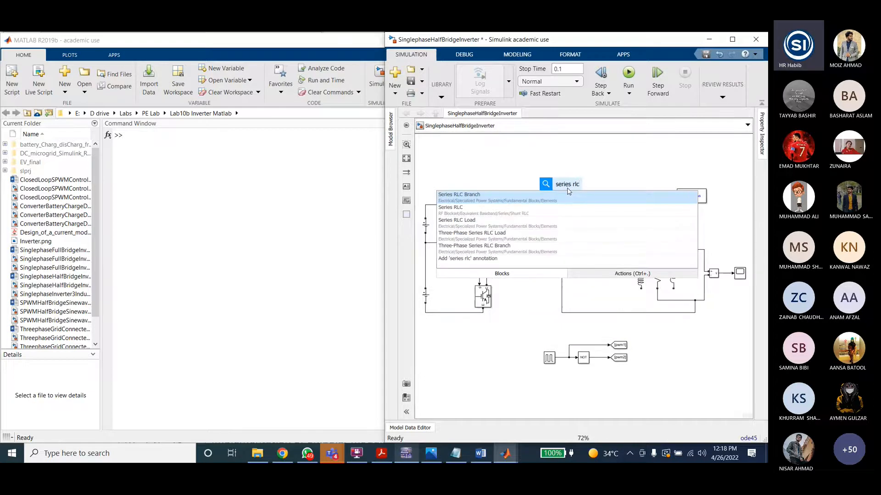
pyautogui.press('Return')
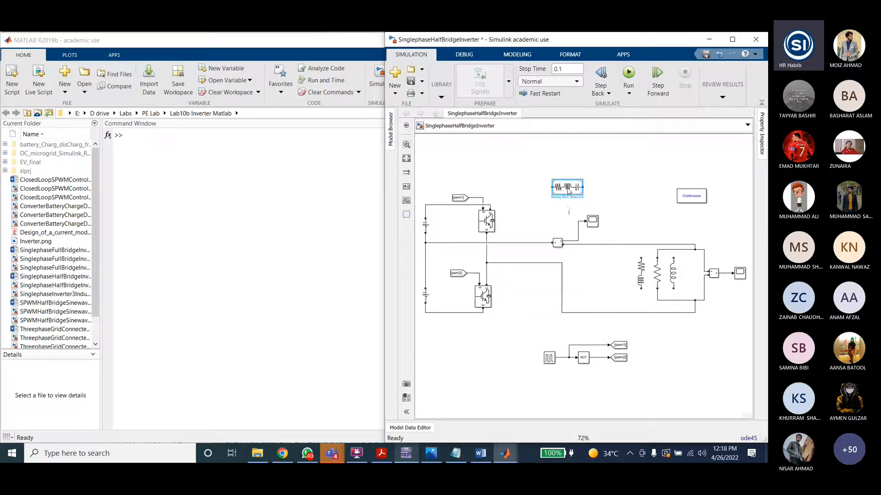
pyautogui.doubleClick(570, 189)
pyautogui.click(408, 139)
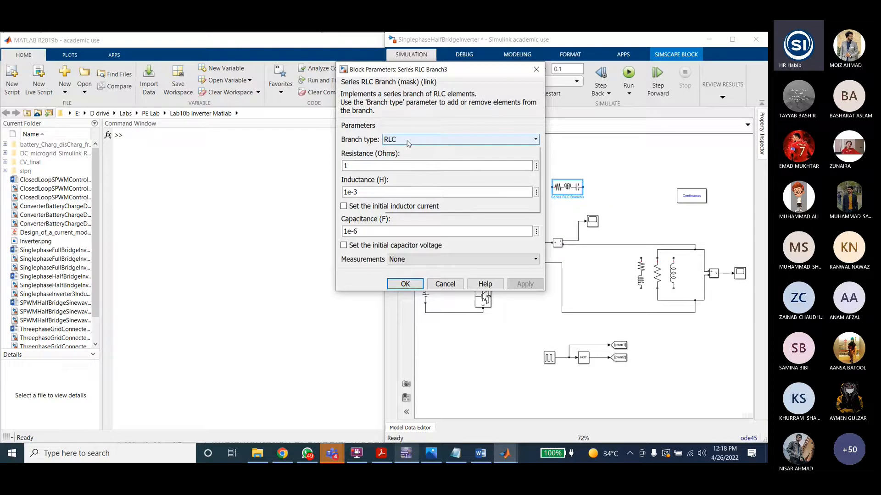
pyautogui.click(403, 156)
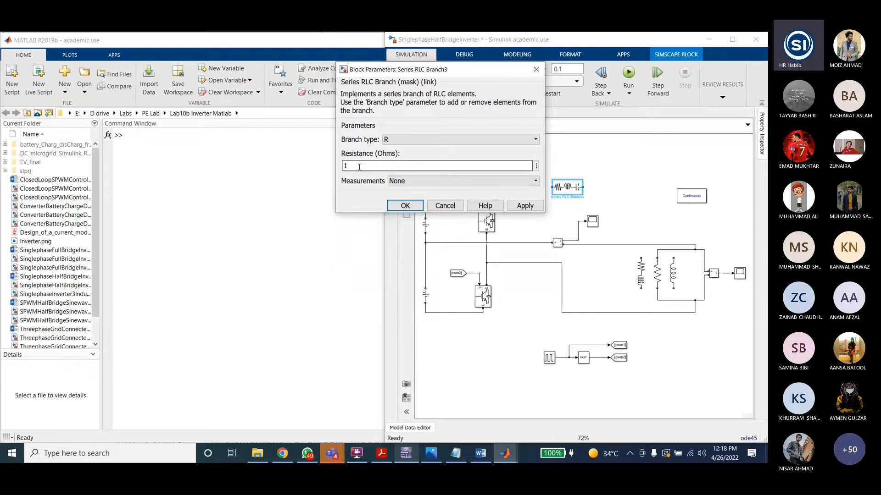
pyautogui.click(524, 206)
pyautogui.press('Return')
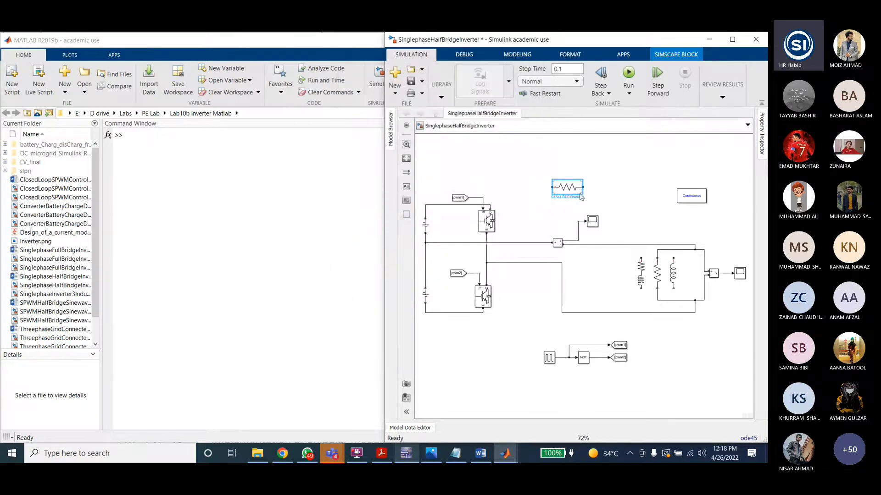
pyautogui.press('Delete')
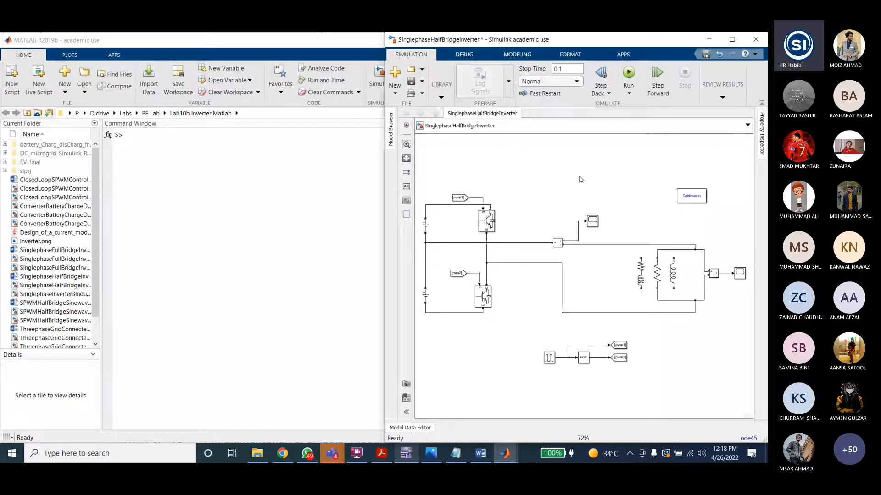
# Step: Compare the Simulink Pulse Generator parameters with the Multisim triangular source V4's settings
pyautogui.click(660, 281)
pyautogui.doubleClick(548, 359)
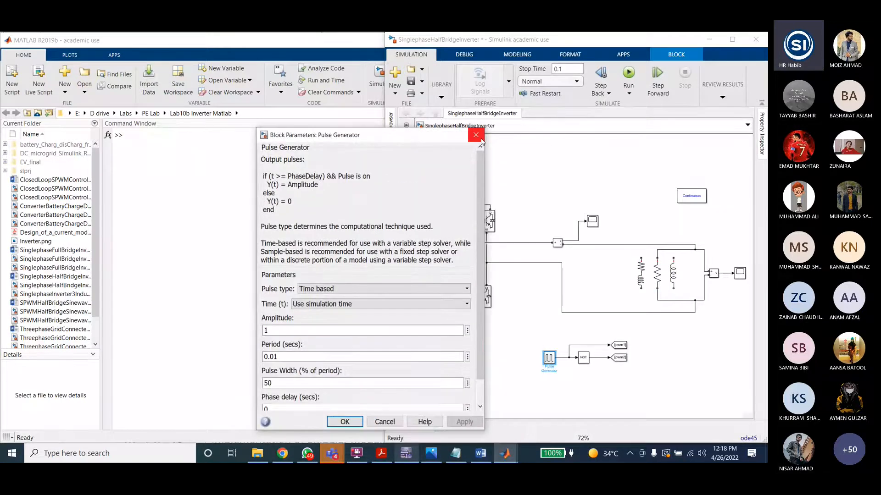
pyautogui.click(476, 135)
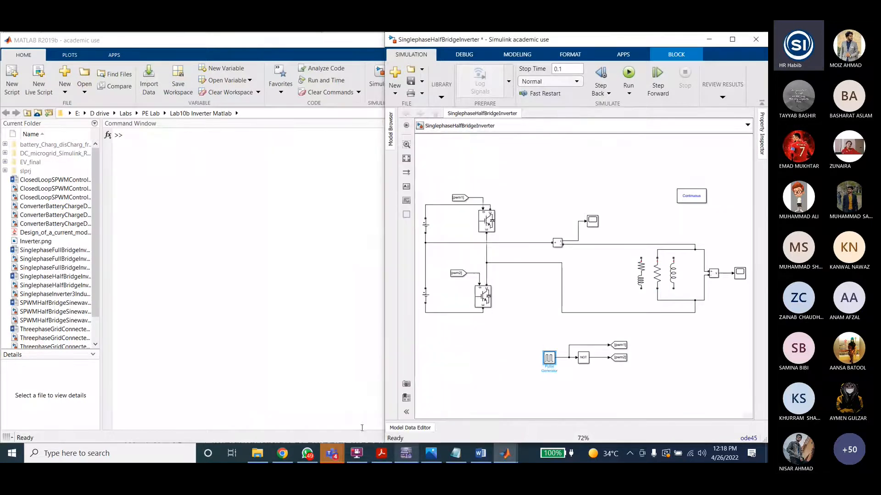
pyautogui.click(406, 452)
pyautogui.doubleClick(203, 230)
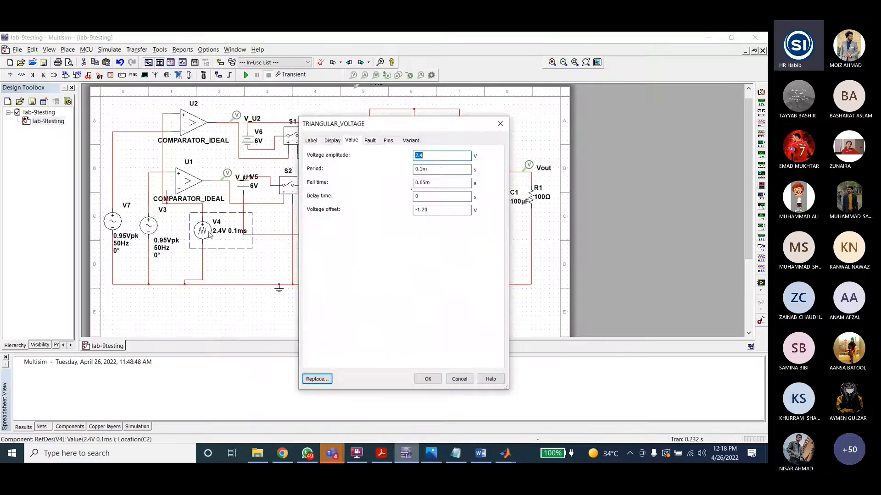
pyautogui.click(459, 379)
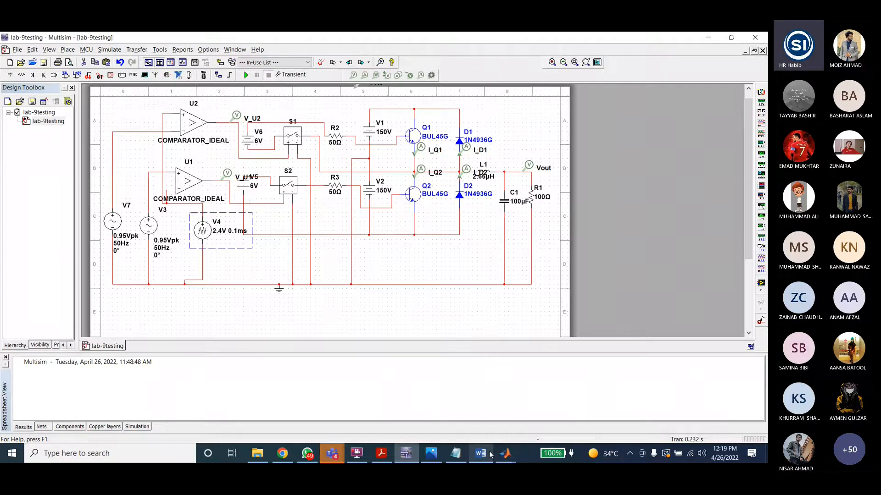
pyautogui.click(504, 453)
pyautogui.doubleClick(549, 359)
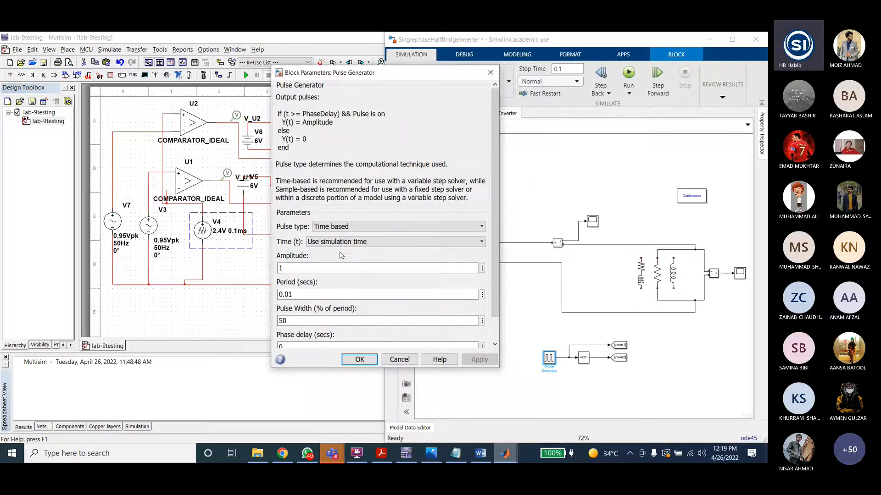
pyautogui.click(491, 72)
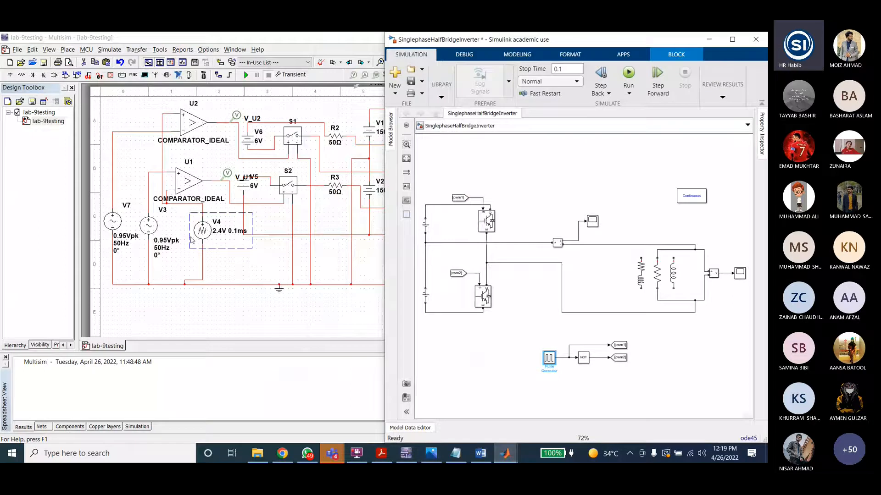
# Step: Compare the Multisim comparator U1 and sine source V3 with the Simulink model by switching between the two windows
pyautogui.click(188, 181)
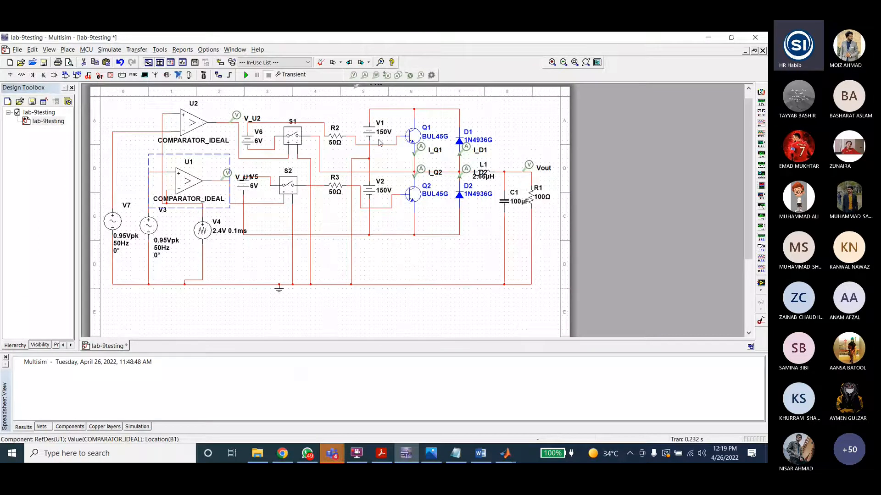
pyautogui.moveTo(505, 453)
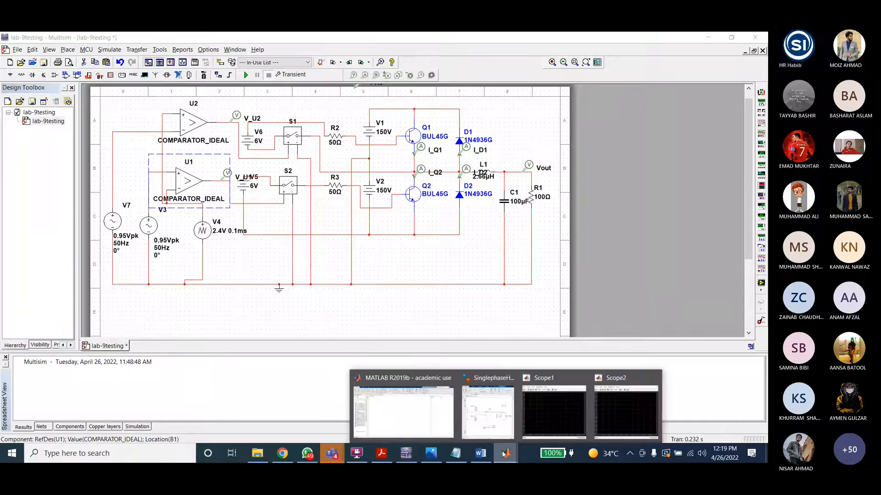
pyautogui.click(488, 408)
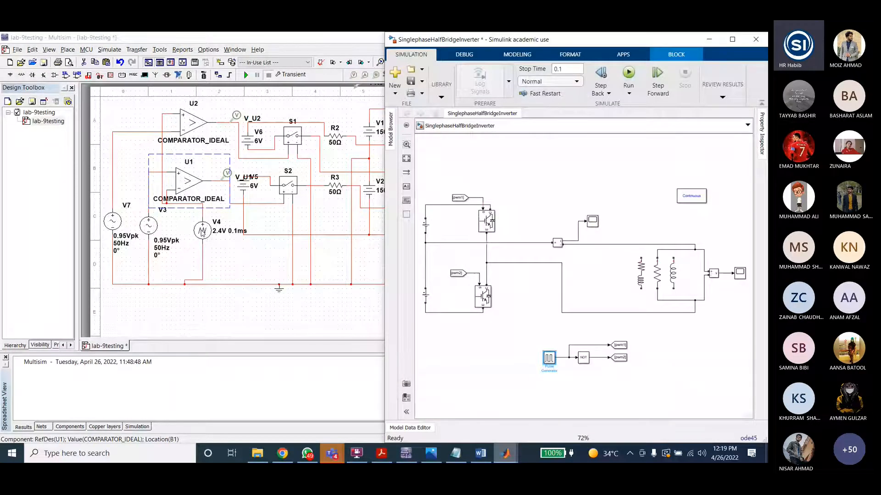
pyautogui.click(157, 232)
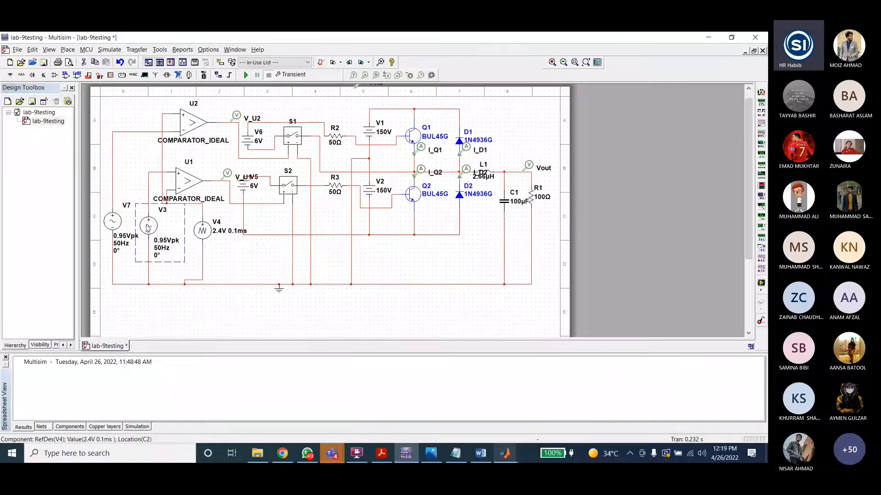
pyautogui.moveTo(505, 453)
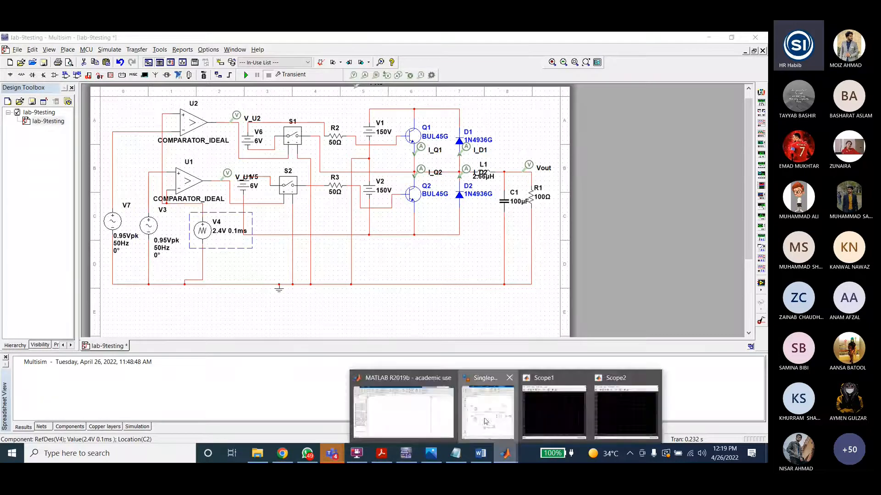
pyautogui.click(488, 408)
# Step: Insert a Sine block through the quick block search and delete it again
pyautogui.doubleClick(527, 172)
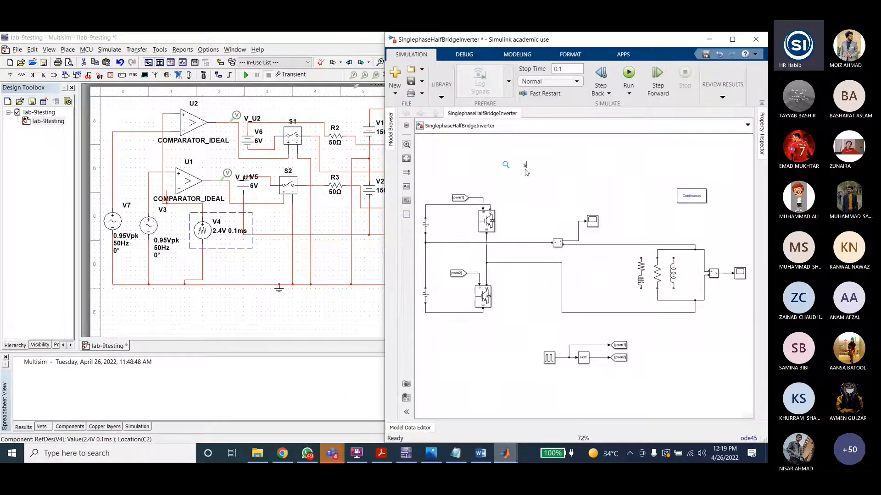
pyautogui.write('sine')
pyautogui.press('Return')
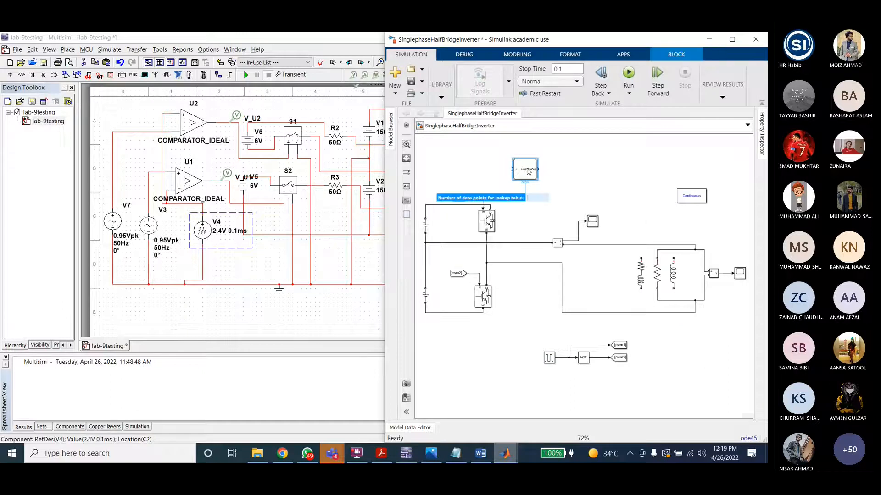
pyautogui.click(543, 170)
pyautogui.click(528, 174)
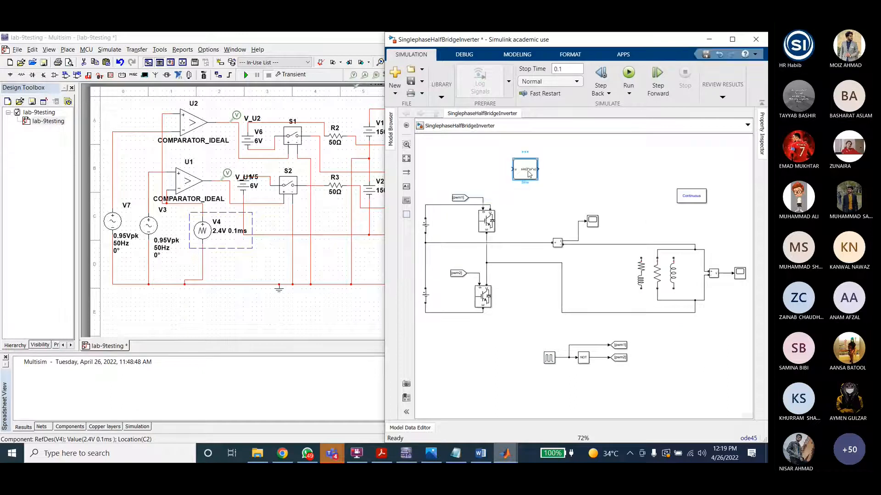
pyautogui.press('Delete')
# Step: Insert a Sine Wave block through the quick block search by searching for sine wave
pyautogui.doubleClick(527, 173)
pyautogui.write('sinu')
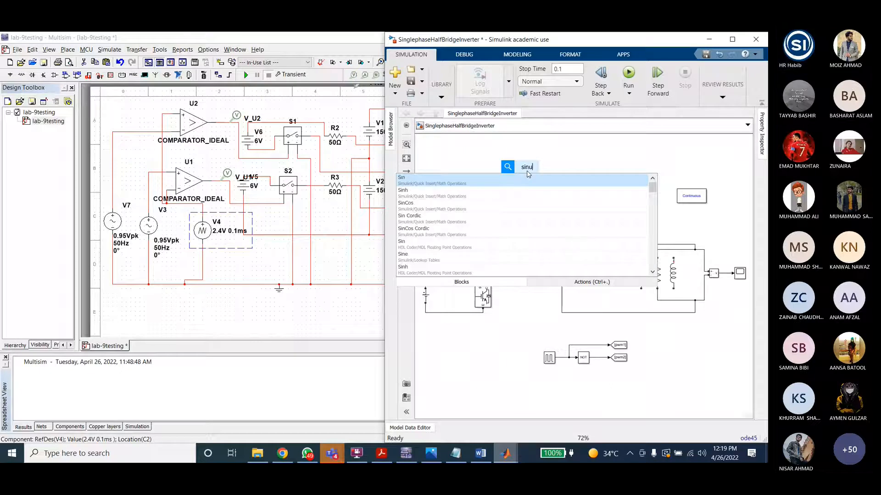
pyautogui.press('BackSpace')
pyautogui.write('e wave')
pyautogui.press('Return')
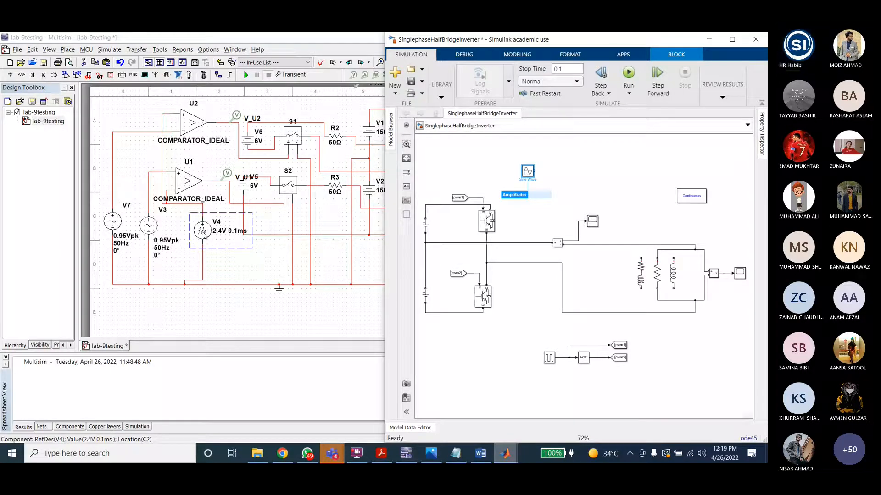
# Step: Search the block library for a triangular waveform block, then cancel the search
pyautogui.doubleClick(545, 170)
pyautogui.write('triangu')
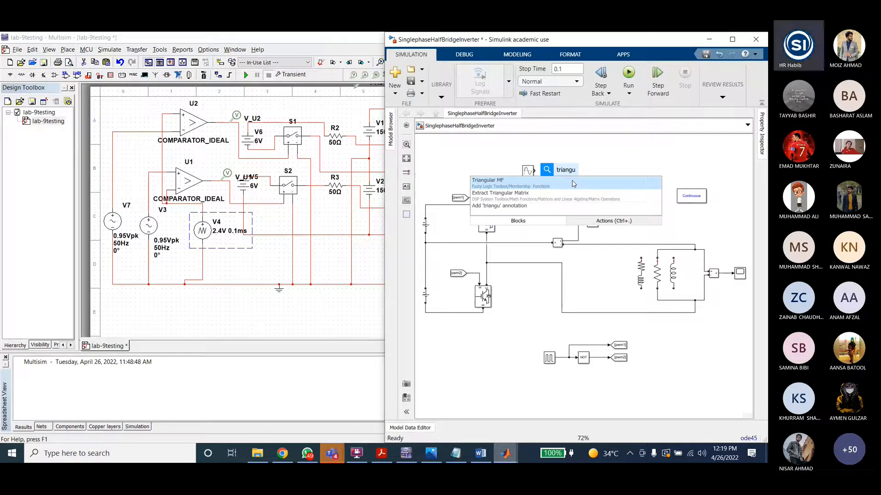
pyautogui.press('BackSpace')
pyautogui.press('BackSpace')
pyautogui.press('BackSpace')
pyautogui.press('BackSpace')
pyautogui.press('BackSpace')
pyautogui.press('BackSpace')
pyautogui.press('BackSpace')
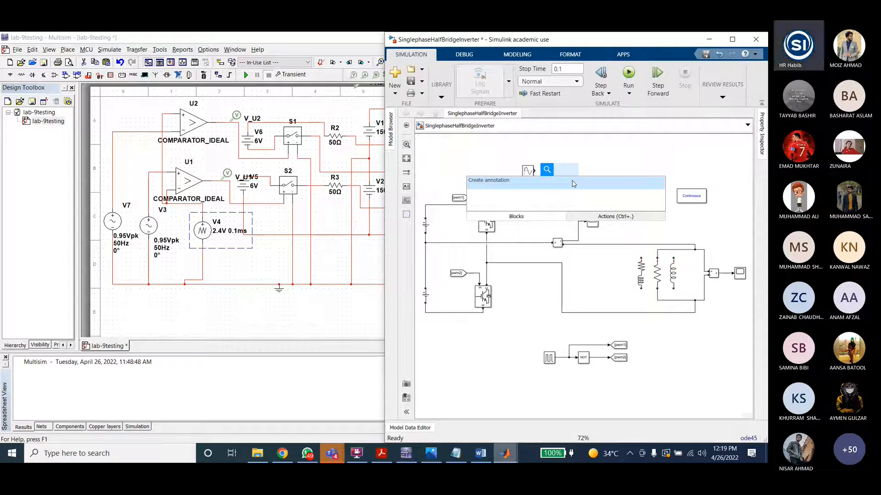
pyautogui.write('tri')
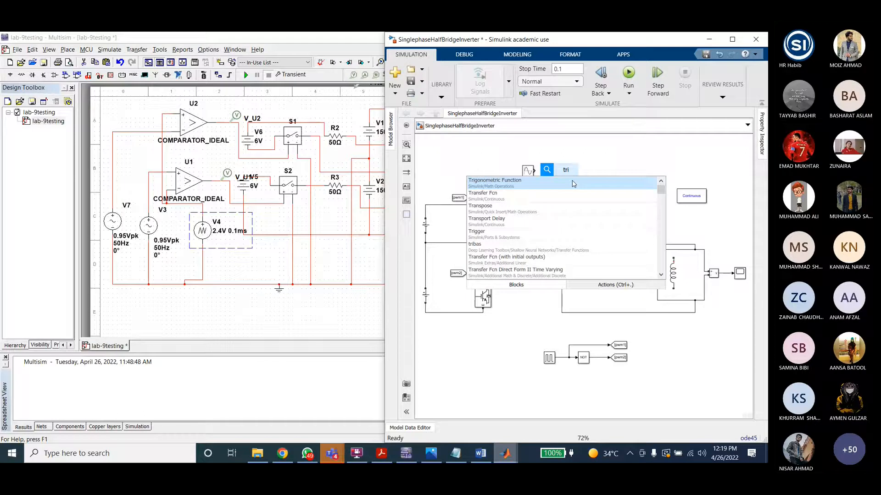
pyautogui.press('BackSpace')
pyautogui.press('BackSpace')
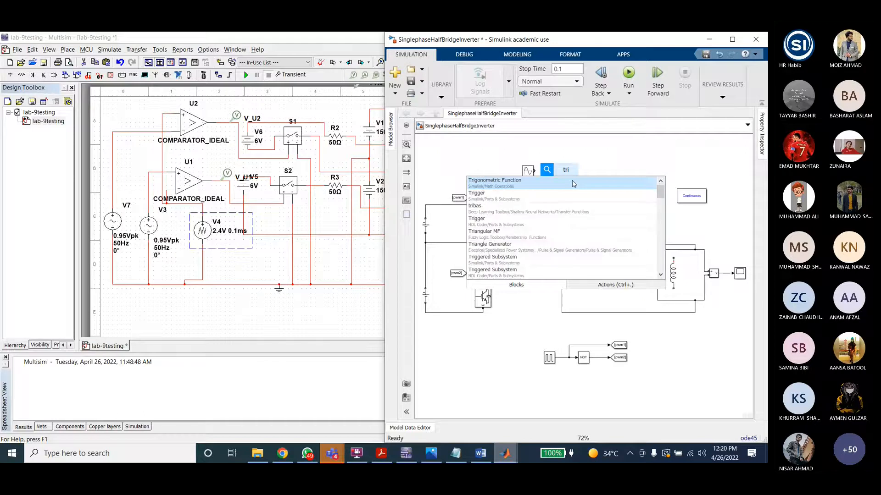
pyautogui.press('BackSpace')
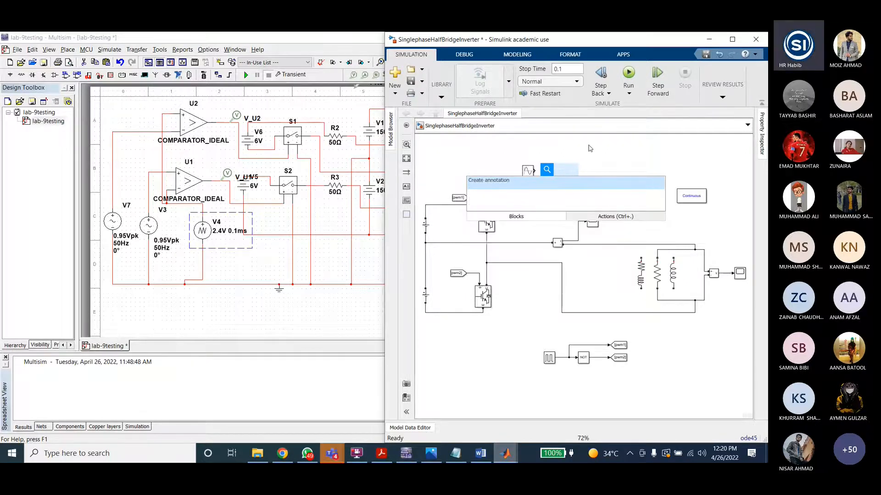
pyautogui.press('Escape')
# Step: Select the Pulse Generator, then select and delete the newly inserted Sine Wave block
pyautogui.click(549, 358)
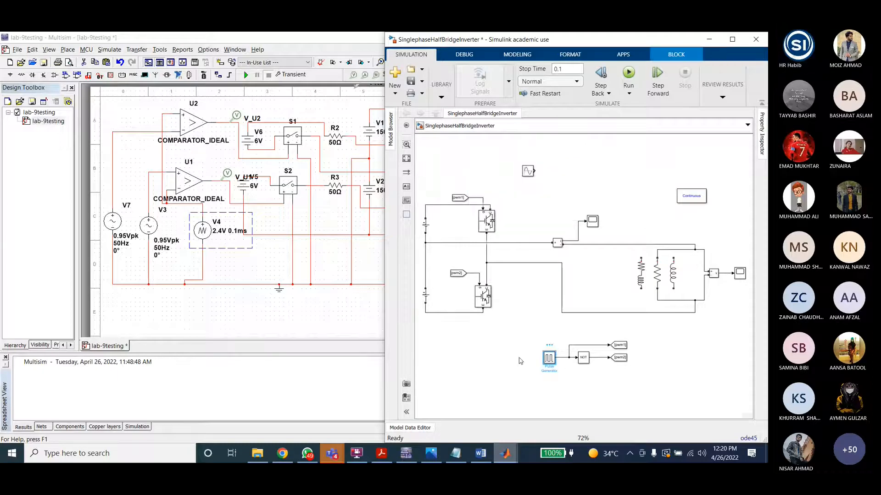
pyautogui.click(532, 323)
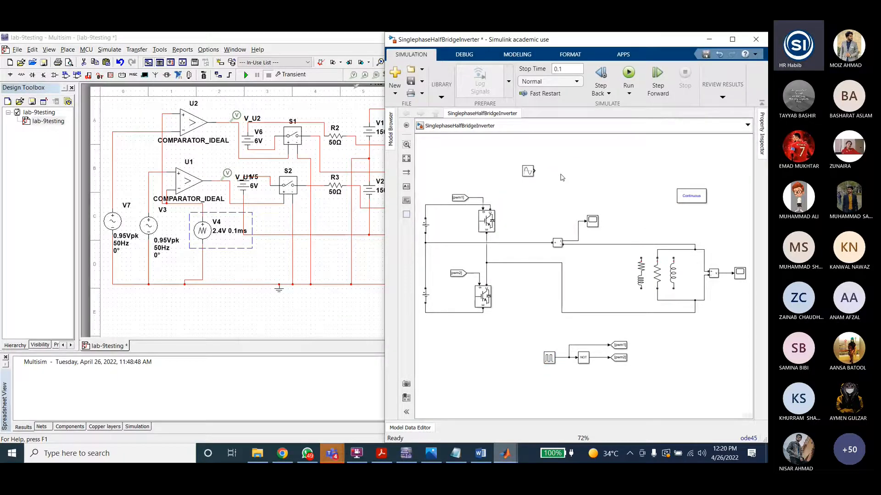
pyautogui.click(528, 172)
pyautogui.click(532, 189)
pyautogui.click(528, 172)
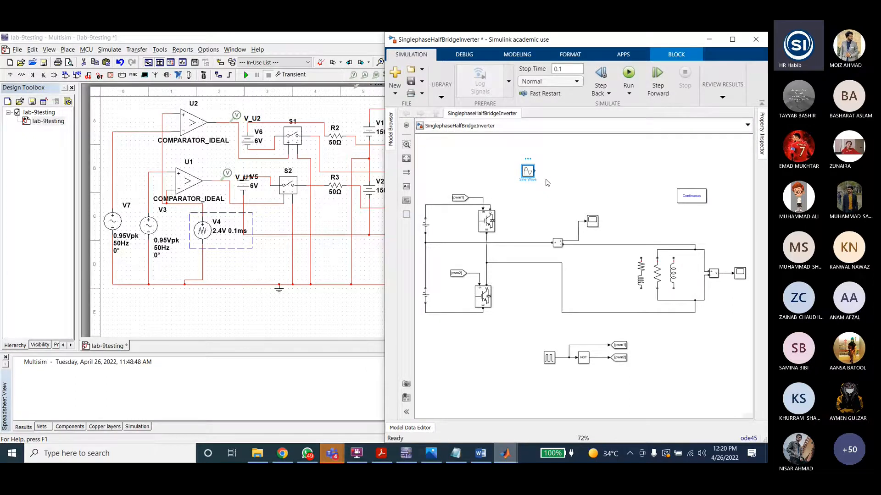
pyautogui.moveTo(258, 453)
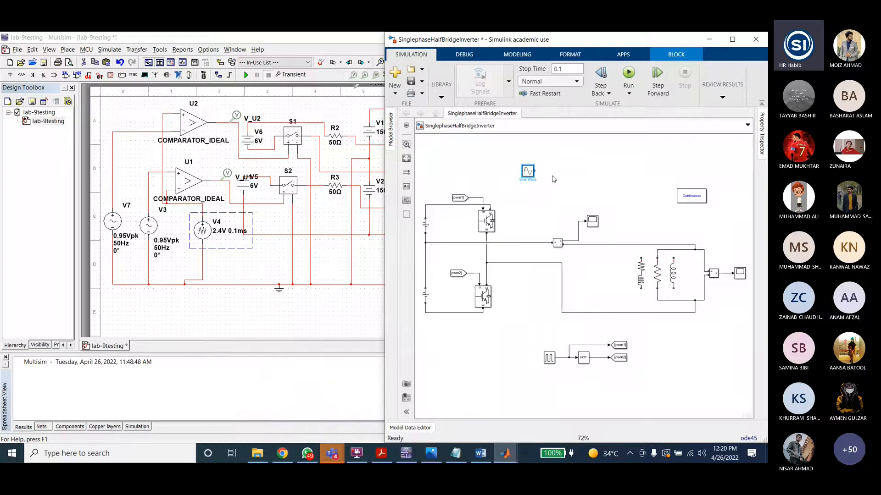
pyautogui.press('Delete')
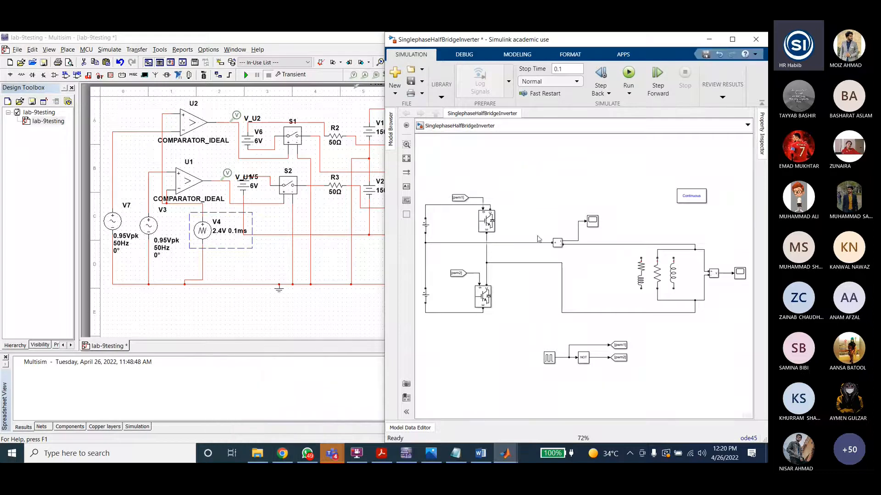
# Step: Open the Pulse Generator block parameters and inspect its amplitude, period and pulse width fields
pyautogui.click(549, 358)
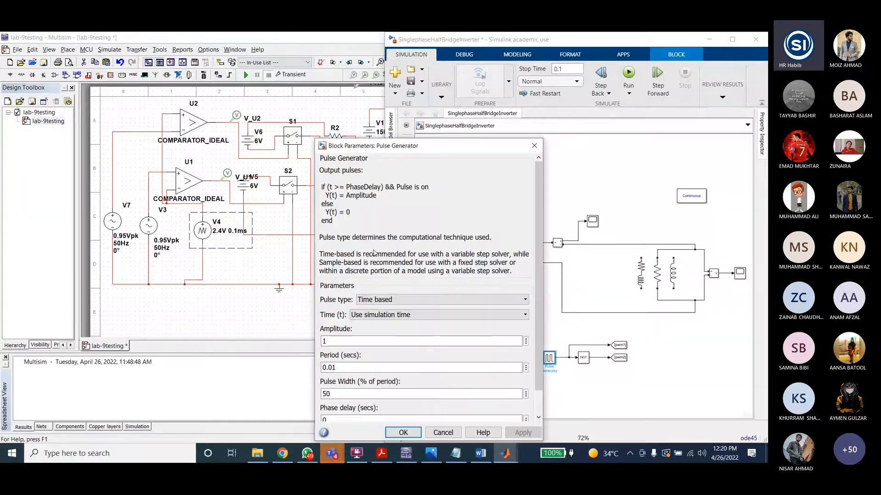
pyautogui.moveTo(397, 146); pyautogui.dragTo(436, 72)
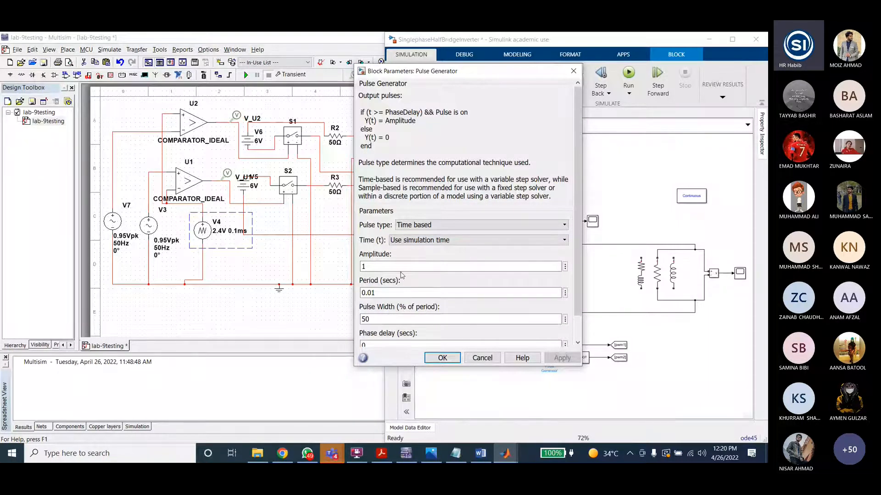
pyautogui.scroll(-1, 401, 273)
pyautogui.press('Tab')
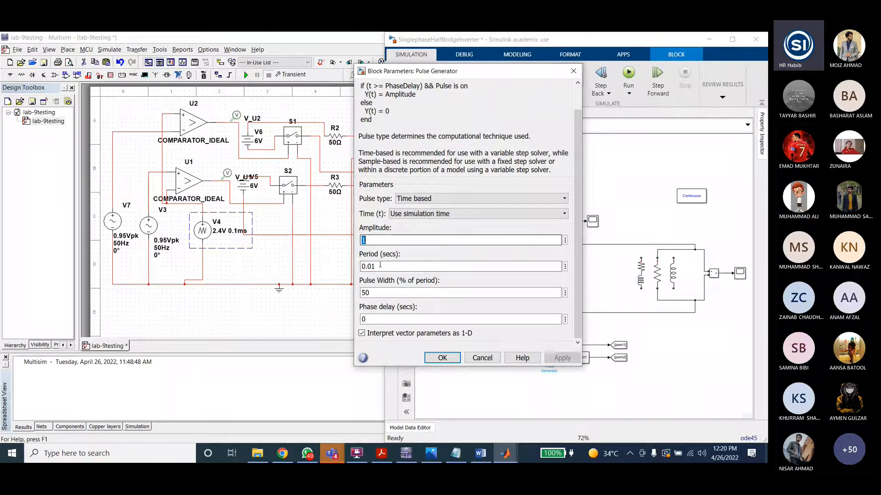
pyautogui.doubleClick(380, 265)
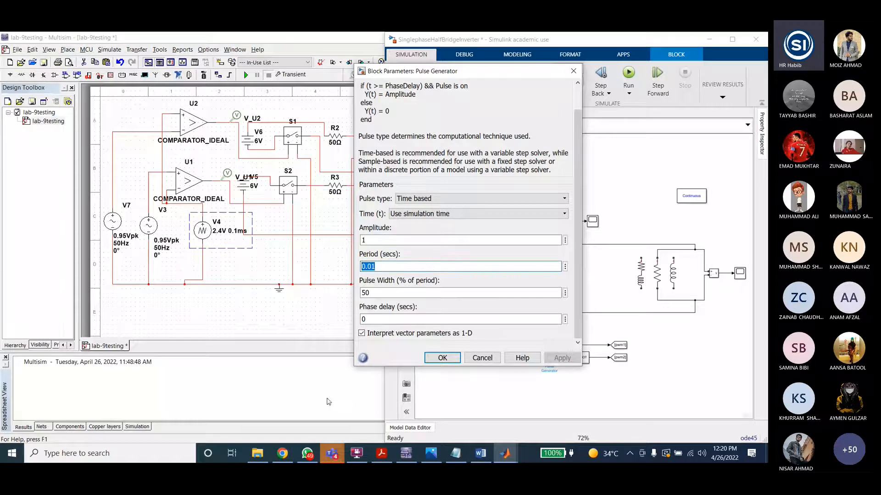
# Step: Switch to Calculator to compute 1 ÷ 0.01, close it, and close the Pulse Generator dialog
pyautogui.click(134, 453)
pyautogui.write('cal')
pyautogui.press('Return')
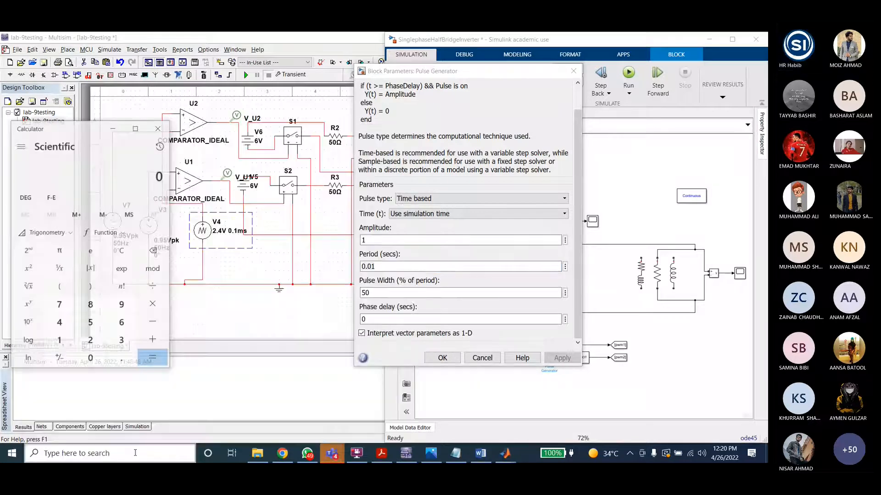
pyautogui.write('0.01')
pyautogui.press('Return')
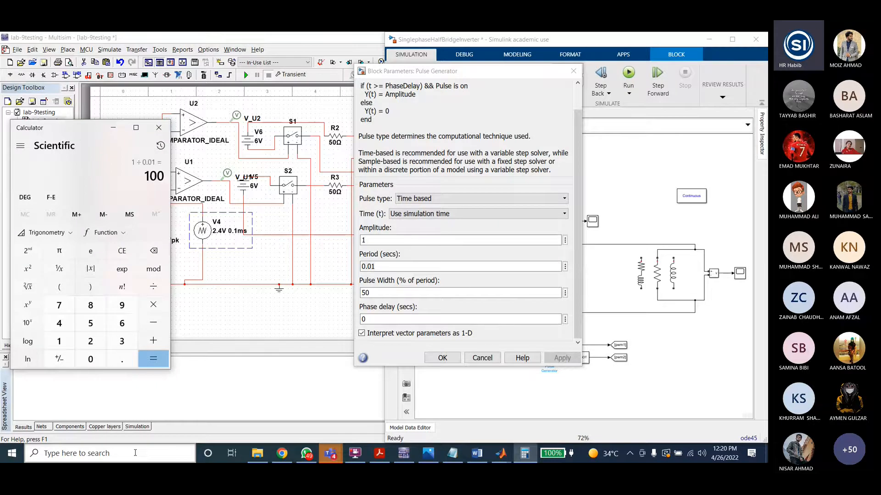
pyautogui.click(159, 130)
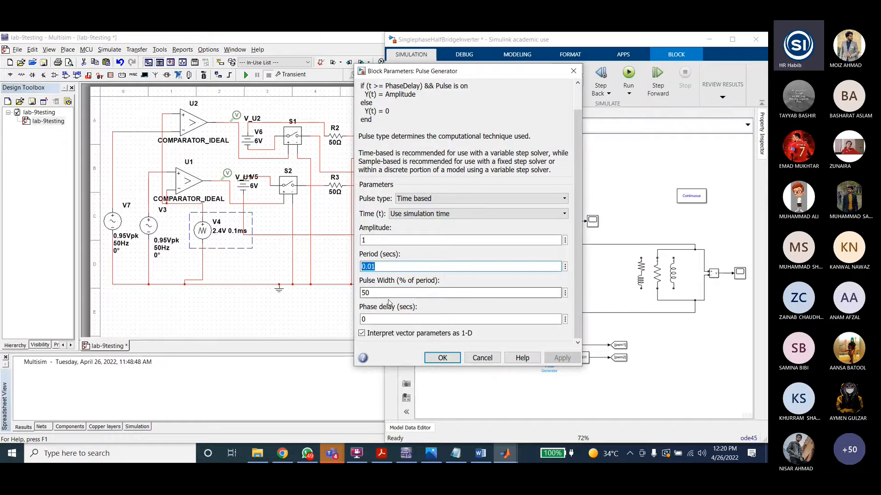
pyautogui.press('Return')
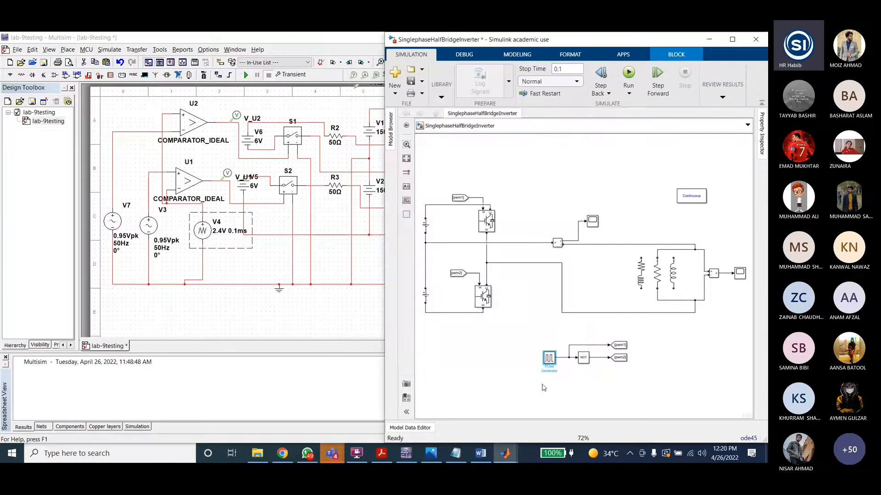
# Step: Open the Logical Operator block's parameters, review its operator choices, and cancel the dialog
pyautogui.click(590, 367)
pyautogui.click(620, 347)
pyautogui.click(487, 221)
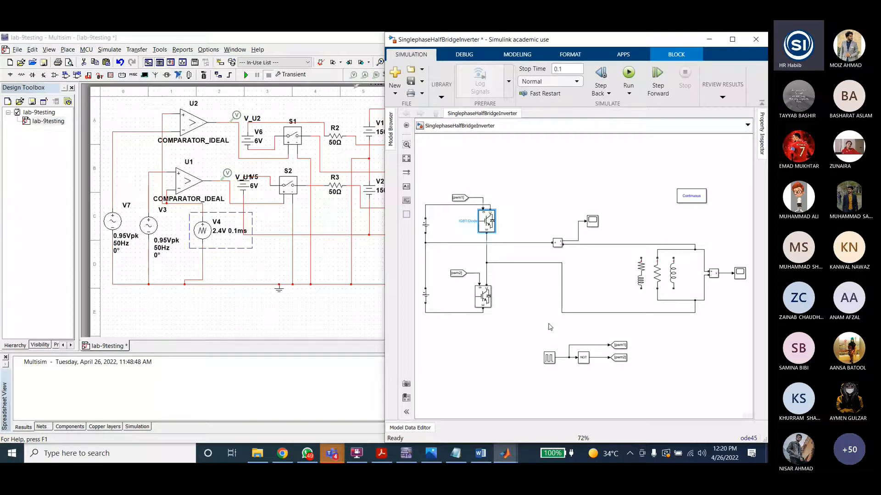
pyautogui.click(586, 361)
pyautogui.doubleClick(585, 362)
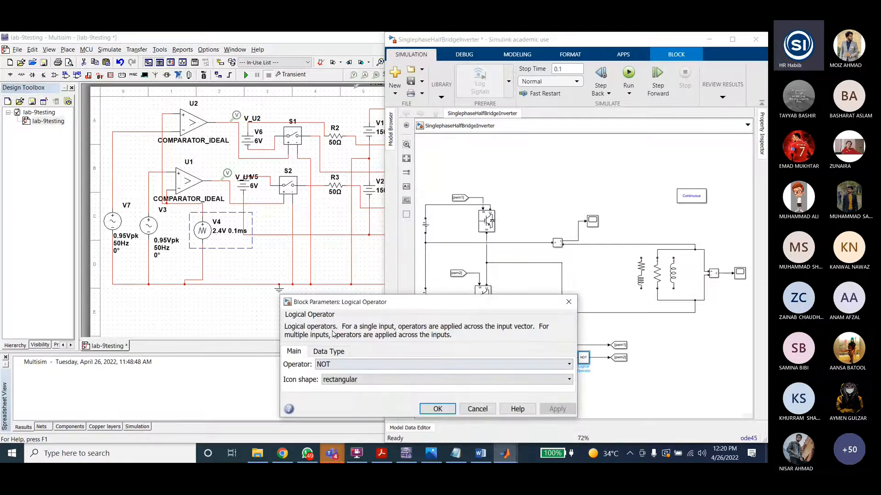
pyautogui.click(355, 364)
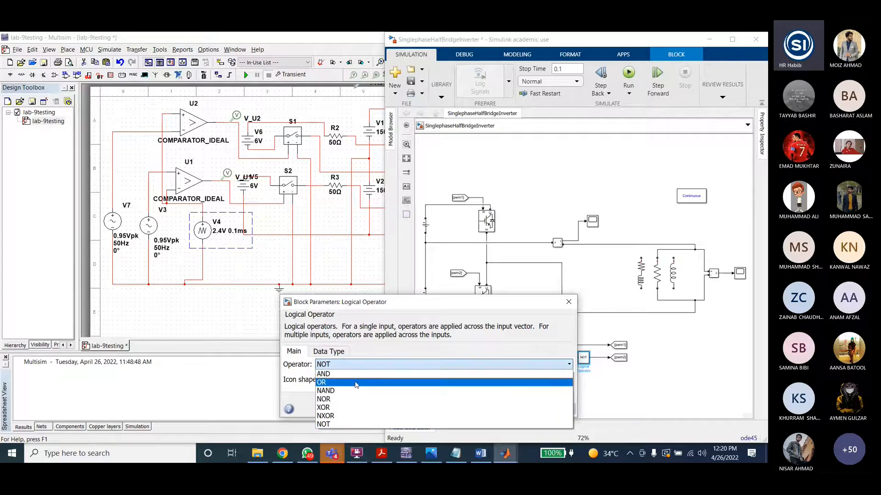
pyautogui.click(442, 315)
pyautogui.click(477, 410)
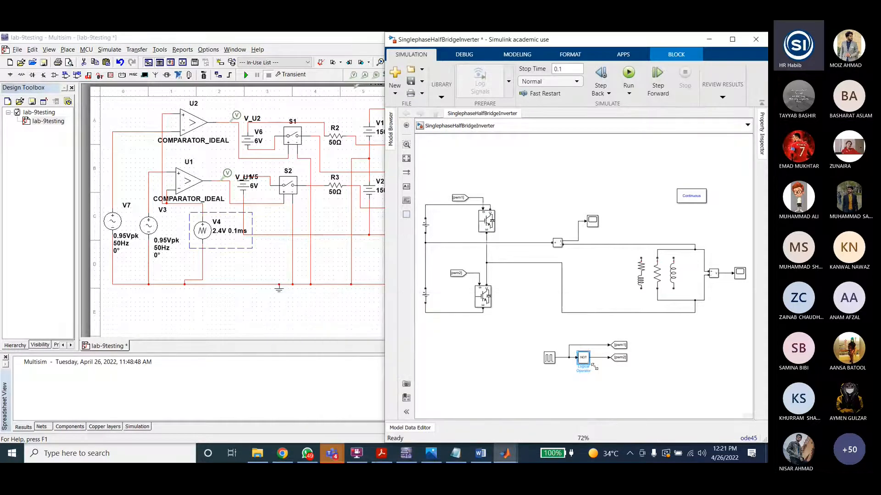
# Step: Inspect the goto tag, lower IGBT and load branch, then open Scope1
pyautogui.click(619, 358)
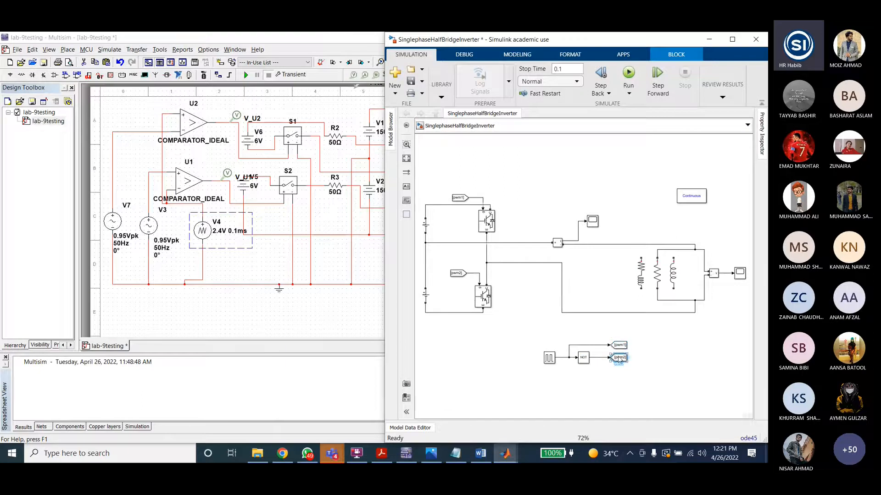
pyautogui.click(490, 298)
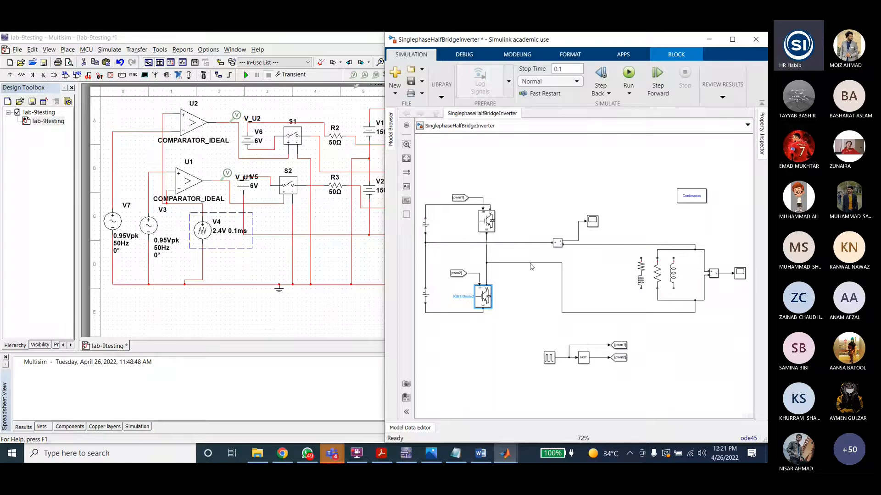
pyautogui.doubleClick(657, 274)
pyautogui.press('Escape')
pyautogui.doubleClick(593, 222)
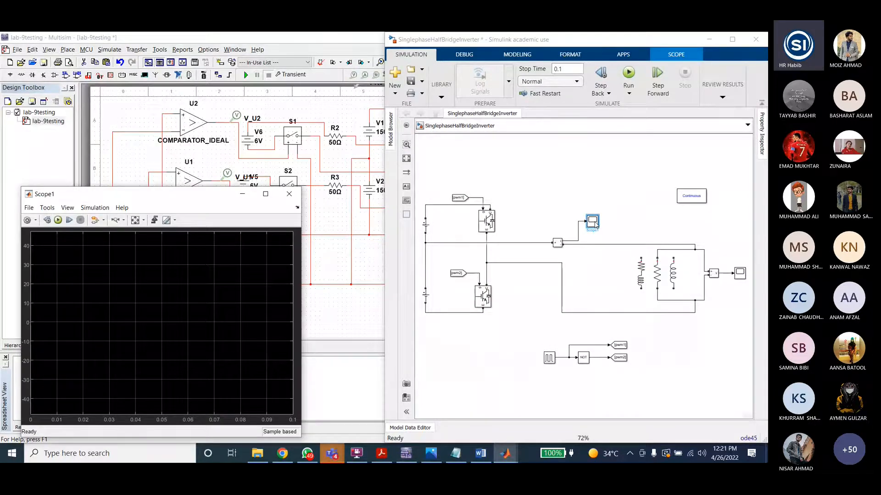
# Step: Close Scope1, then start the half-bridge inverter simulation and stop it
pyautogui.hotkey('alt', 'F4')
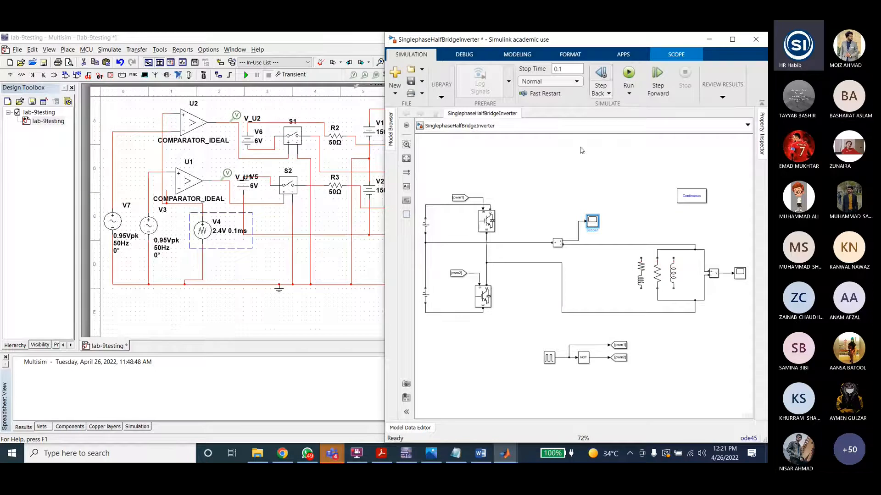
pyautogui.click(567, 69)
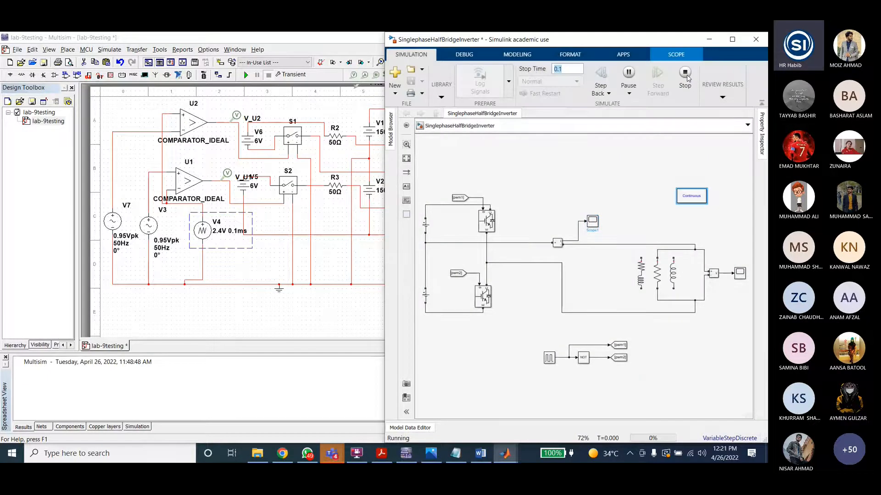
pyautogui.click(685, 75)
# Step: Open the powergui block parameters, review the simulation type options and the Tools tab, and close the dialog
pyautogui.click(504, 455)
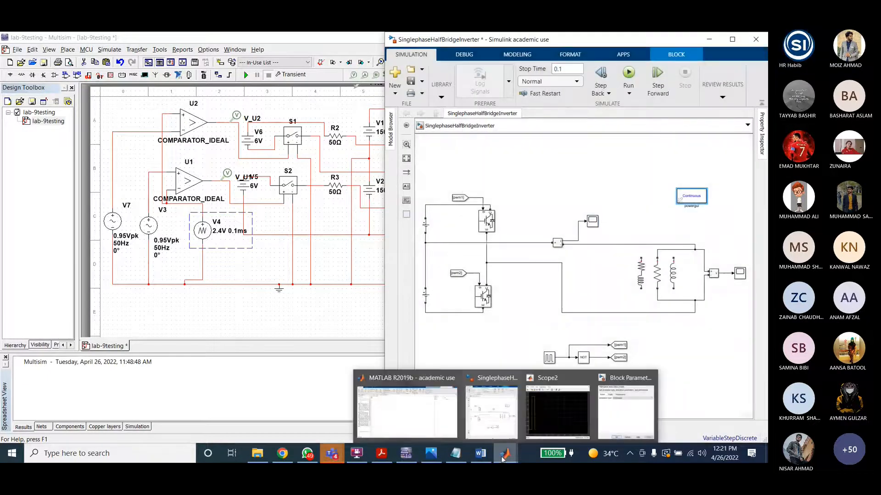
pyautogui.click(617, 416)
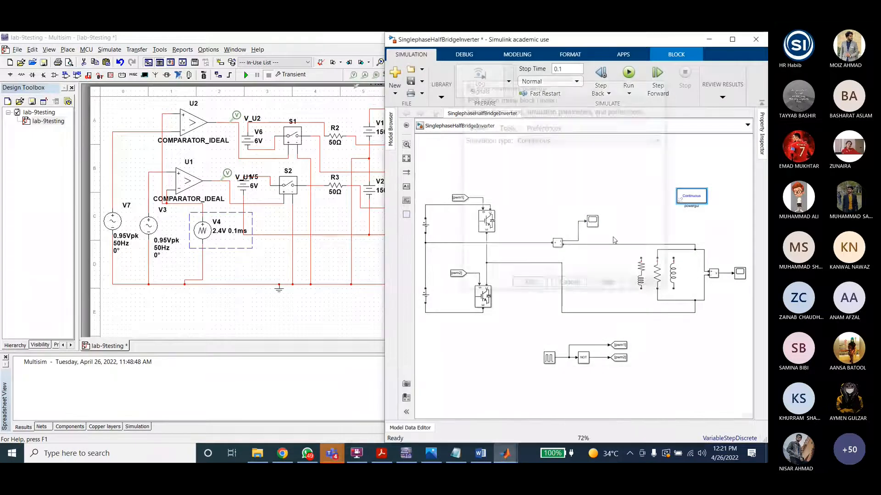
pyautogui.click(538, 142)
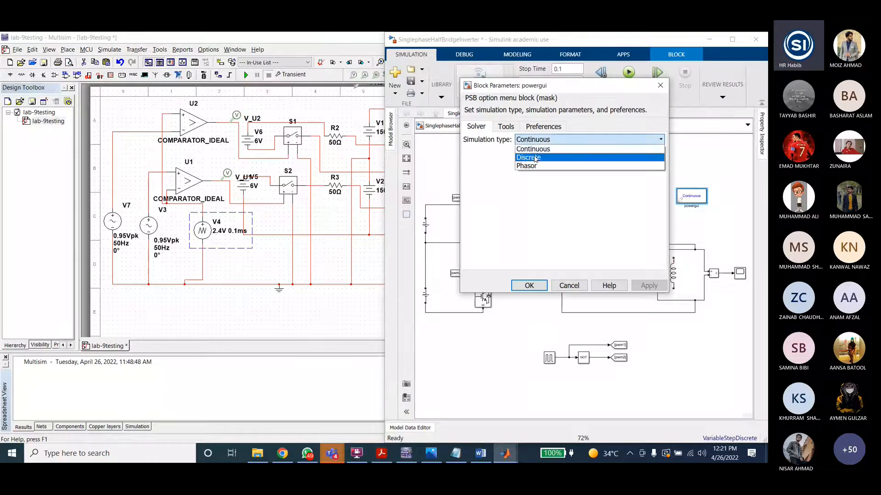
pyautogui.click(544, 142)
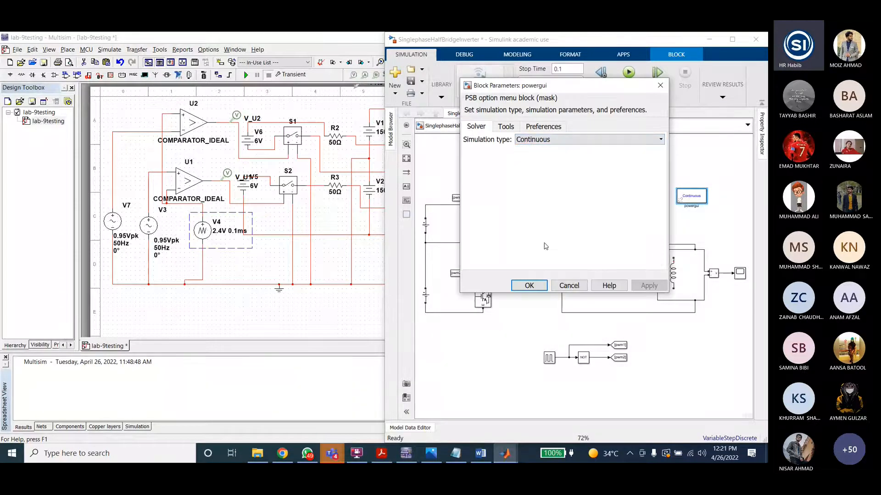
pyautogui.click(507, 126)
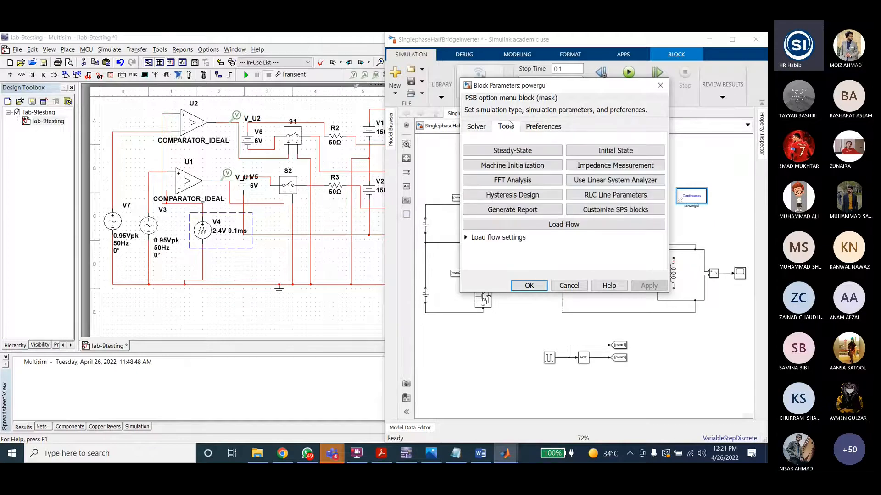
pyautogui.click(660, 86)
# Step: Run the simulation, open Scope2 to view the output waveform, and close it
pyautogui.click(633, 188)
pyautogui.click(630, 74)
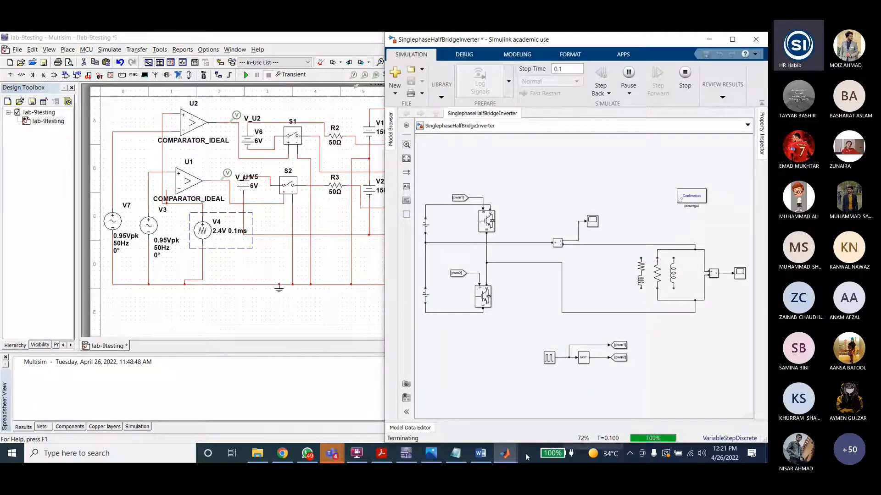
pyautogui.moveTo(507, 455)
pyautogui.click(579, 407)
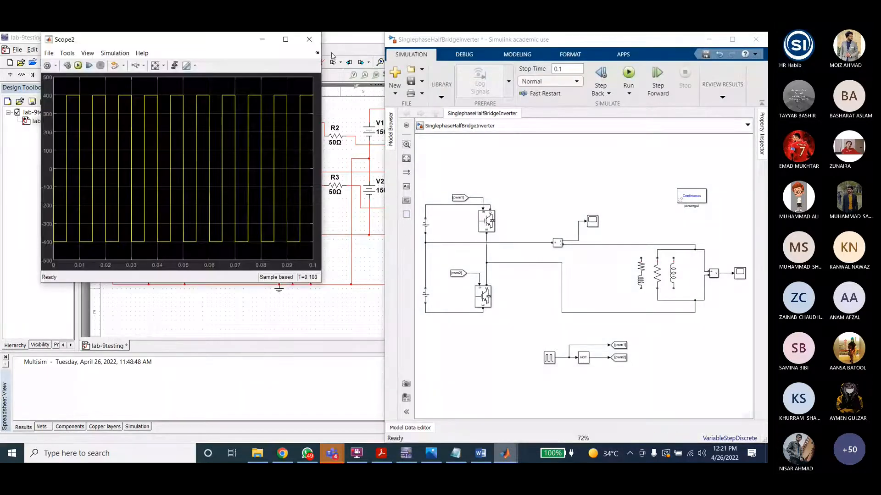
pyautogui.click(316, 38)
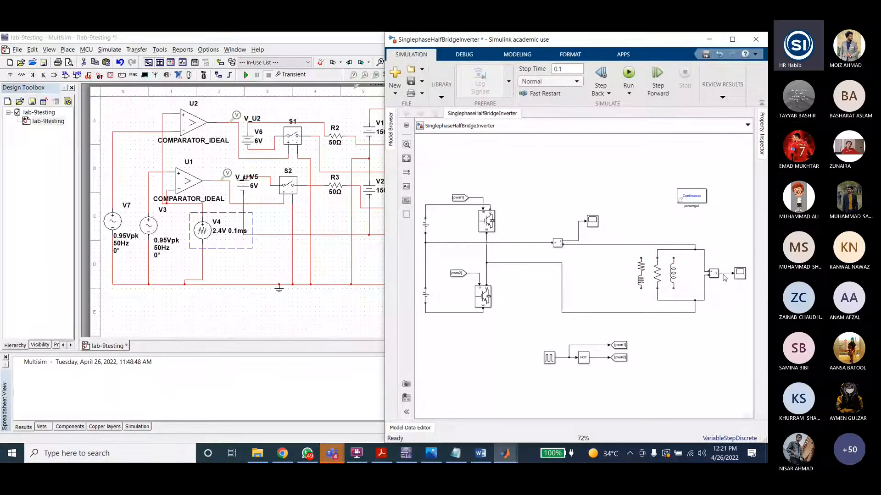
# Step: Open Scope1 and Scope2 and arrange the two scope windows stacked one above the other
pyautogui.doubleClick(592, 221)
pyautogui.moveTo(196, 143); pyautogui.dragTo(190, 201)
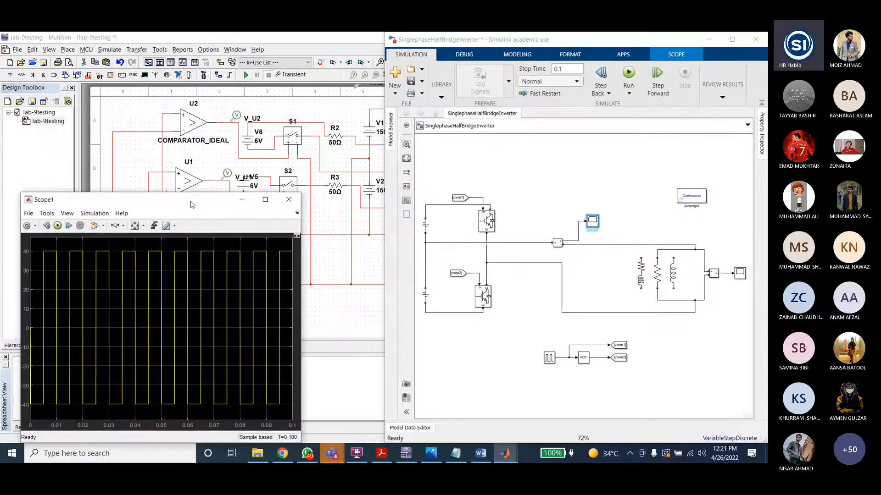
pyautogui.doubleClick(740, 273)
pyautogui.moveTo(224, 41); pyautogui.dragTo(191, 46)
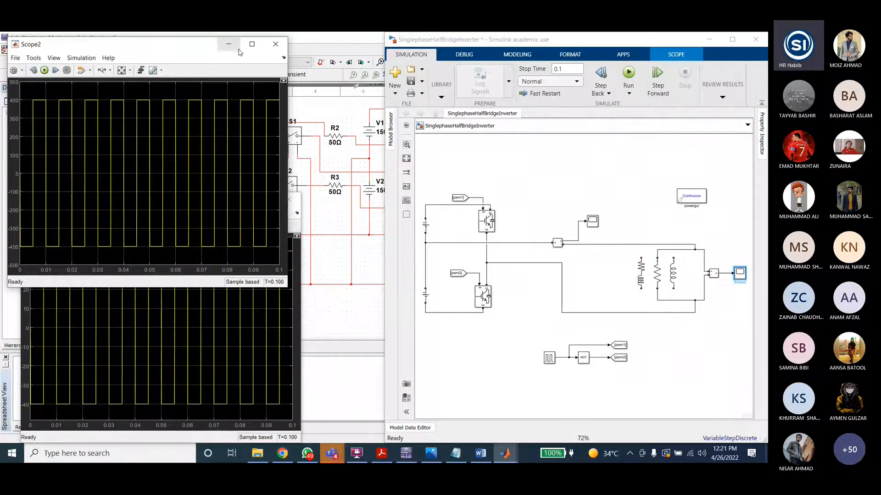
pyautogui.moveTo(186, 287); pyautogui.dragTo(163, 223)
pyautogui.click(203, 220)
pyautogui.click(173, 50)
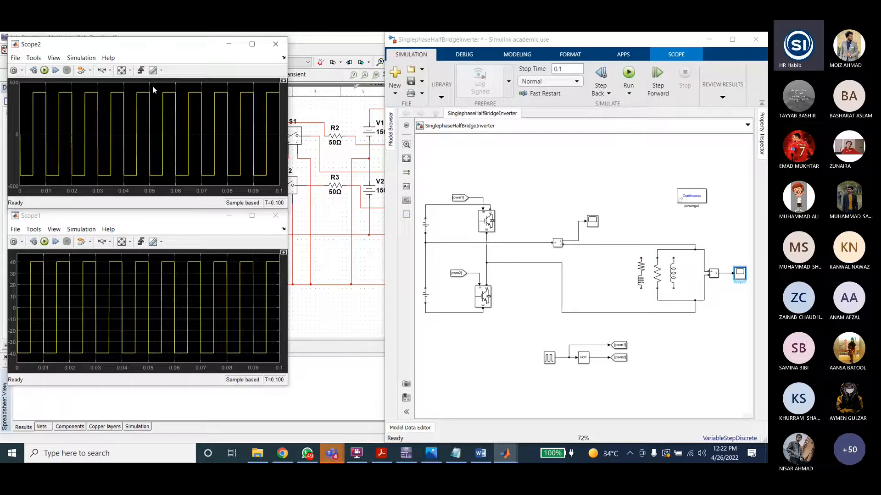
# Step: Open the inductor's Series RLC Branch1 parameters to review its inductance, then close the dialog
pyautogui.doubleClick(673, 274)
pyautogui.press('Escape')
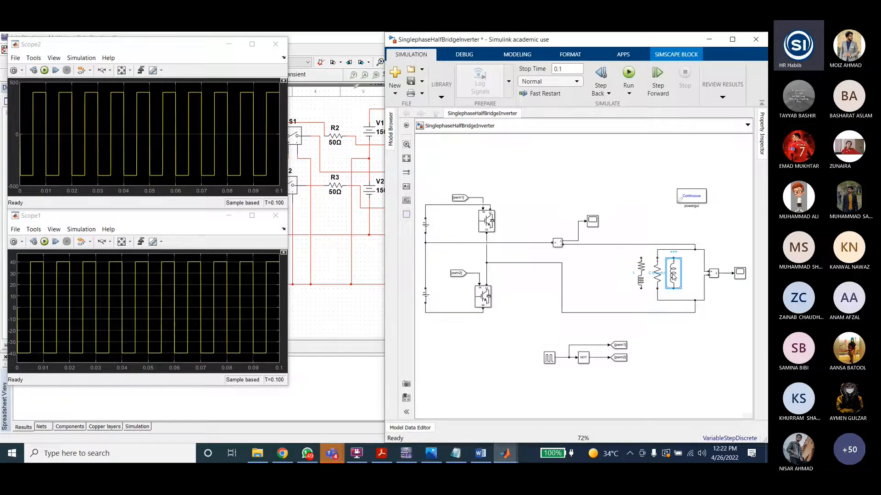
pyautogui.doubleClick(677, 276)
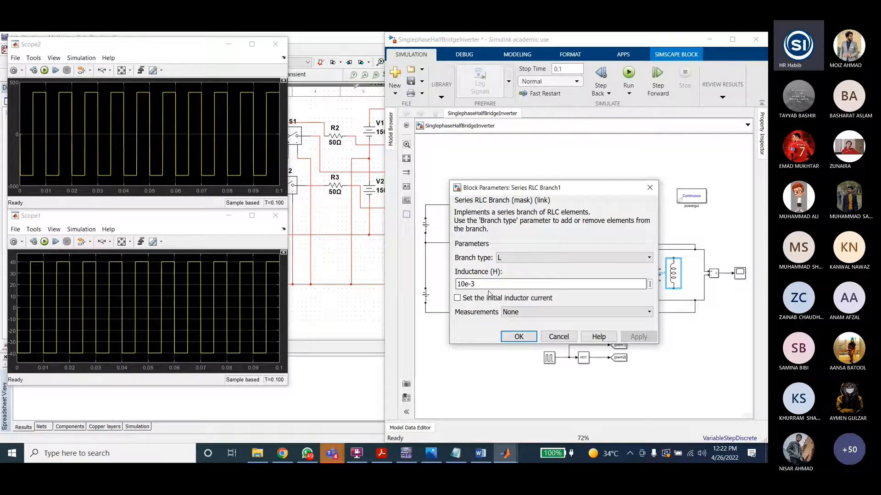
pyautogui.click(509, 367)
# Step: Rewire the load so only the inductor branch is connected, then run the simulation
pyautogui.moveTo(657, 258); pyautogui.dragTo(674, 258)
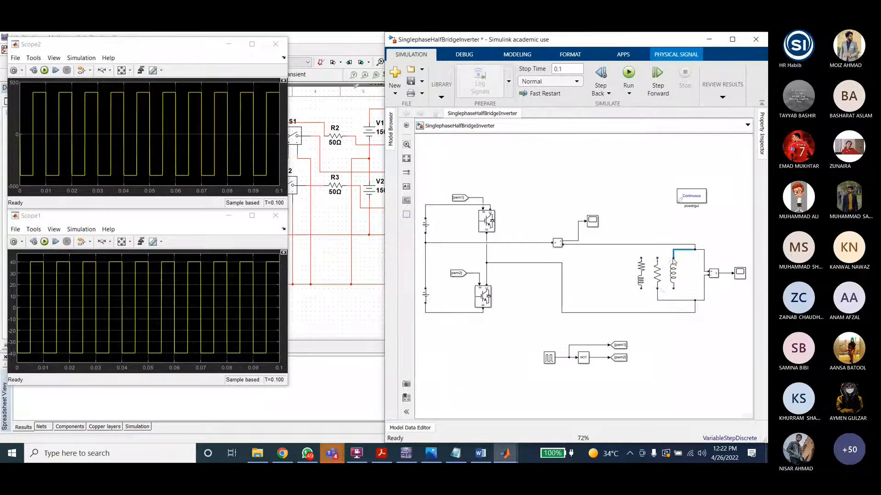
pyautogui.click(662, 292)
pyautogui.click(628, 73)
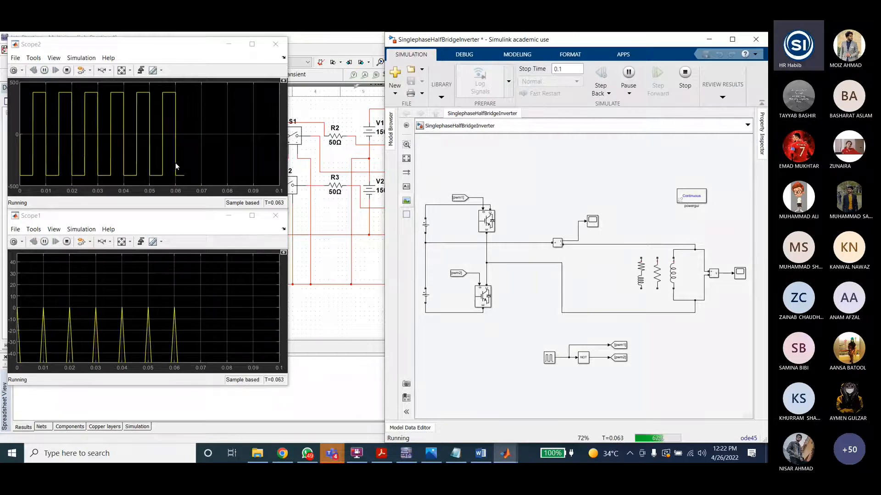
# Step: Select the scope blocks and autoscale Scope1 to examine the inductive load waveform
pyautogui.click(592, 223)
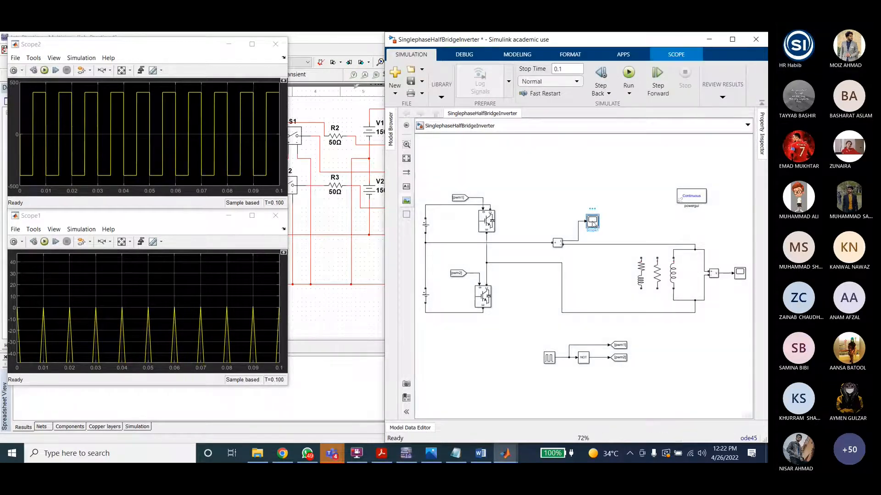
pyautogui.click(212, 312)
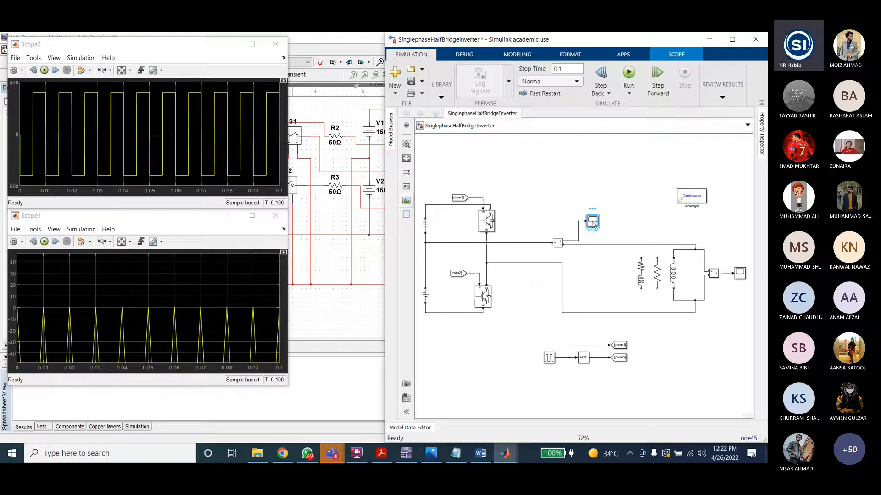
pyautogui.doubleClick(739, 273)
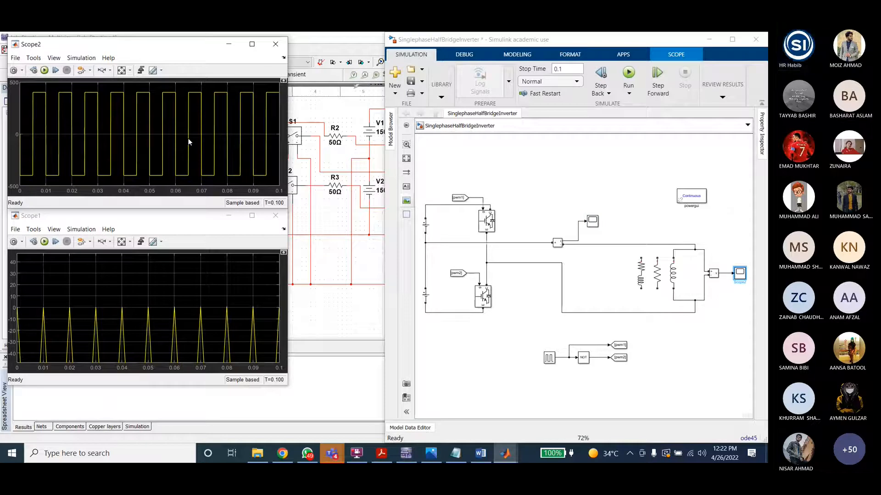
pyautogui.click(123, 303)
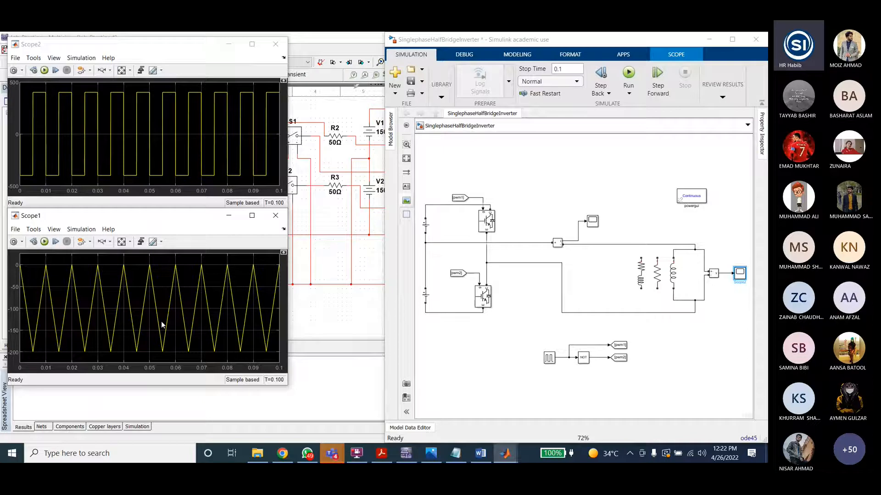
# Step: Move the load connections onto the RL branch, then open its parameters and confirm them
pyautogui.moveTo(673, 258); pyautogui.dragTo(641, 257)
pyautogui.moveTo(673, 289); pyautogui.dragTo(640, 288)
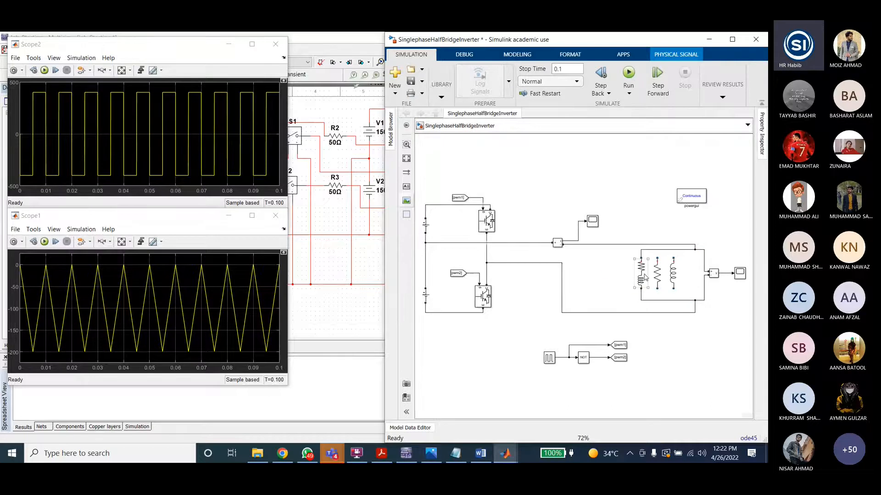
pyautogui.doubleClick(642, 274)
pyautogui.press('Tab')
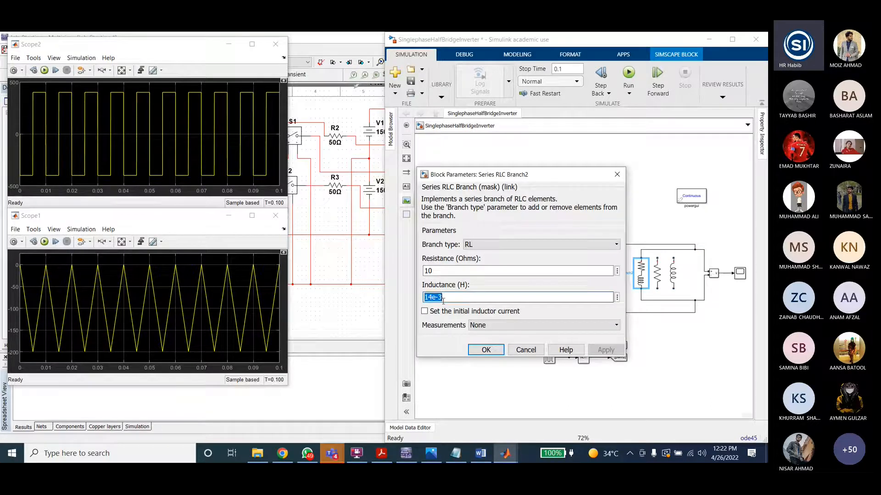
pyautogui.click(475, 350)
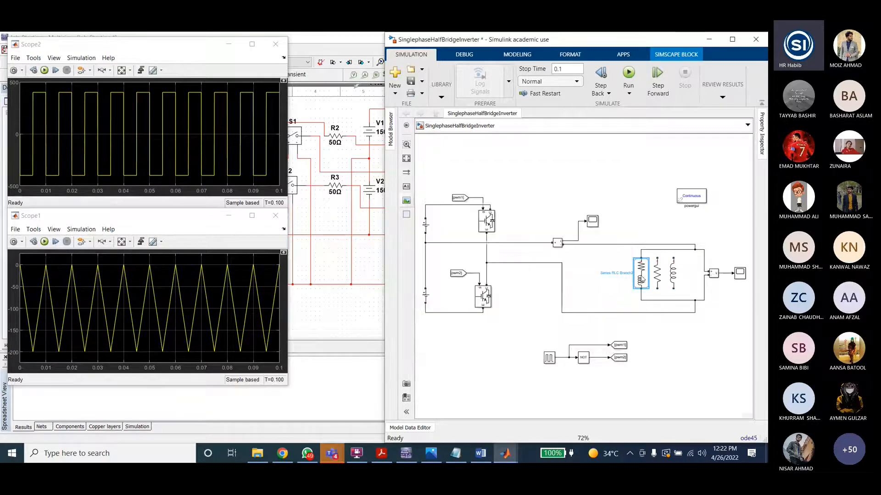
# Step: Set the RL branch inductance to 14e-3 H, run the simulation, and view Scope1
pyautogui.doubleClick(640, 274)
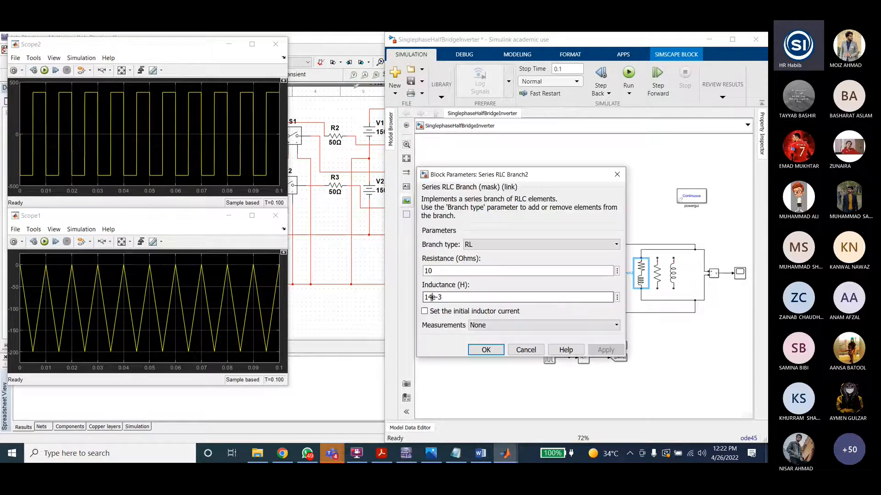
pyautogui.moveTo(431, 298); pyautogui.dragTo(424, 297)
pyautogui.write('14')
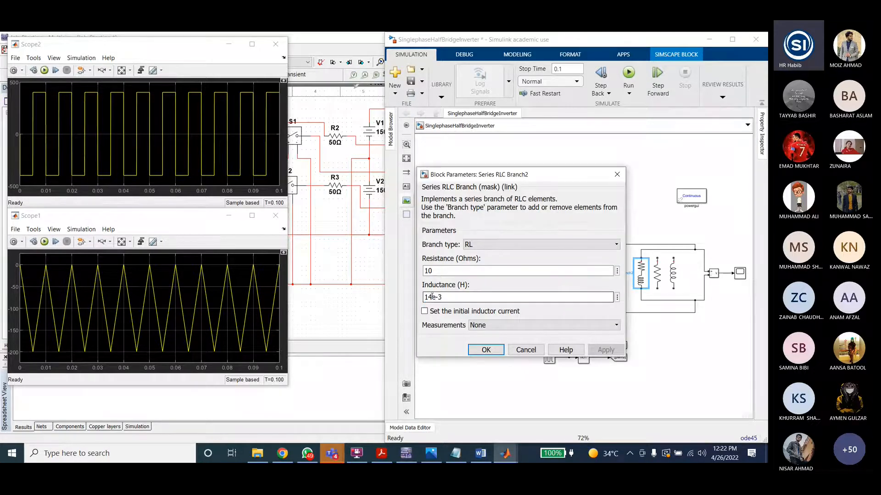
pyautogui.click(489, 347)
pyautogui.click(626, 81)
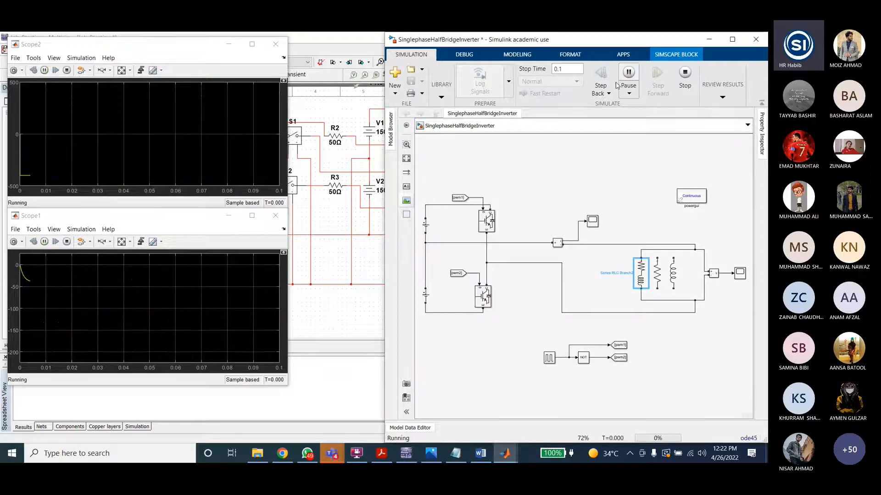
pyautogui.click(124, 248)
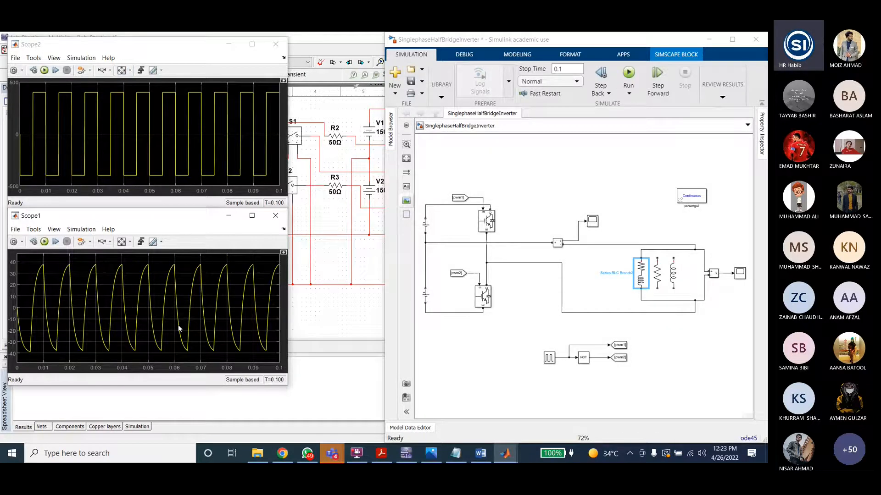
# Step: Set the RL branch inductance to 200e-3 H, then run the simulation and stop it
pyautogui.doubleClick(641, 273)
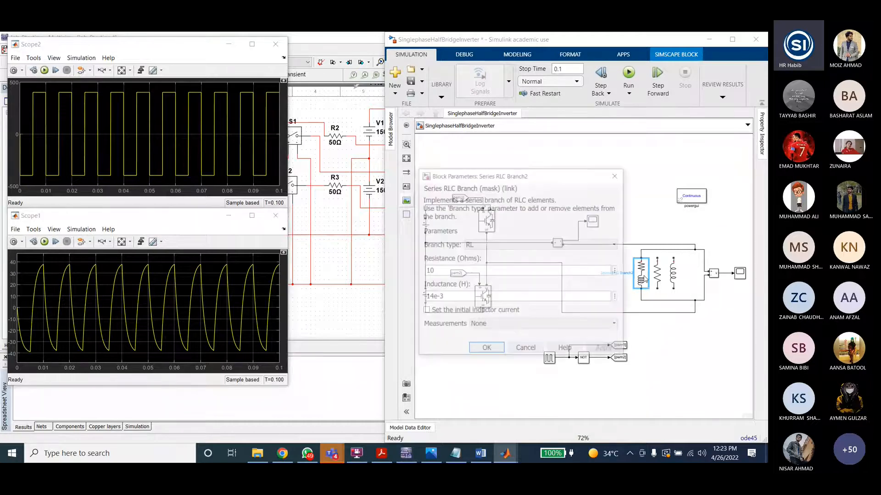
pyautogui.doubleClick(426, 297)
pyautogui.moveTo(425, 298); pyautogui.dragTo(432, 297)
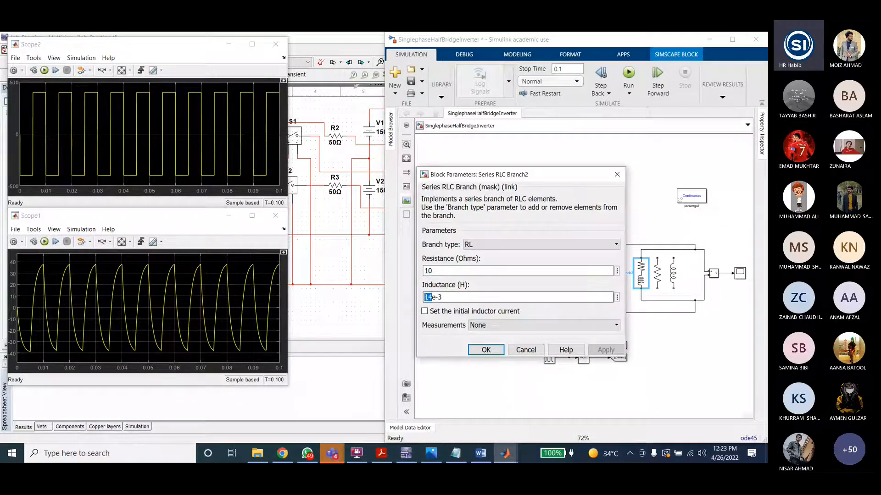
pyautogui.write('200')
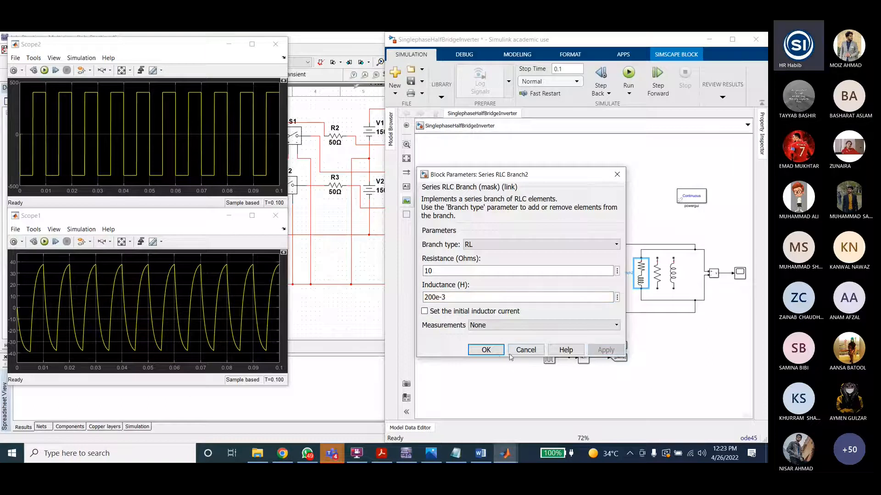
pyautogui.click(486, 350)
pyautogui.click(634, 75)
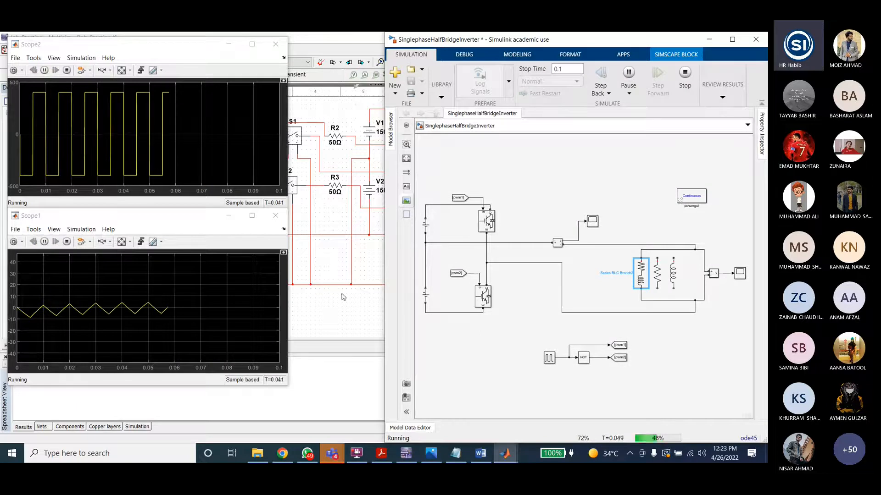
pyautogui.click(687, 77)
# Step: Set the RL branch inductance to 1e-3 H
pyautogui.doubleClick(641, 273)
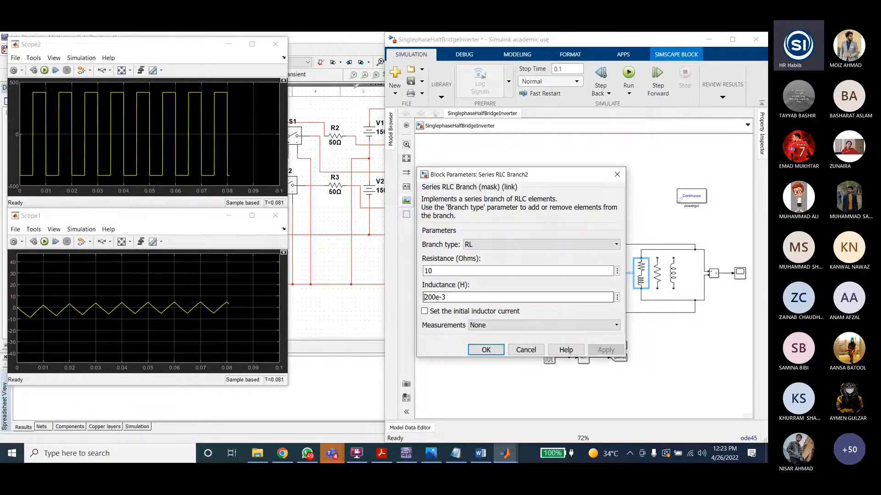
pyautogui.moveTo(424, 298); pyautogui.dragTo(435, 297)
pyautogui.write('1')
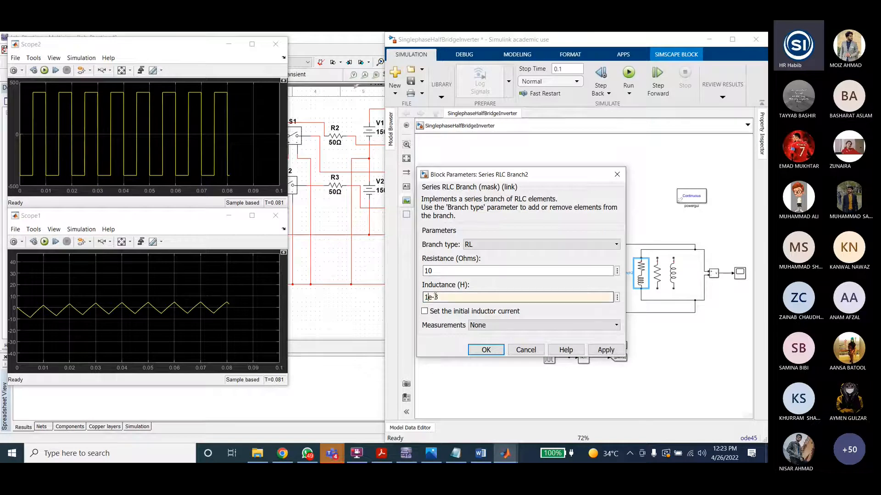
pyautogui.press('Return')
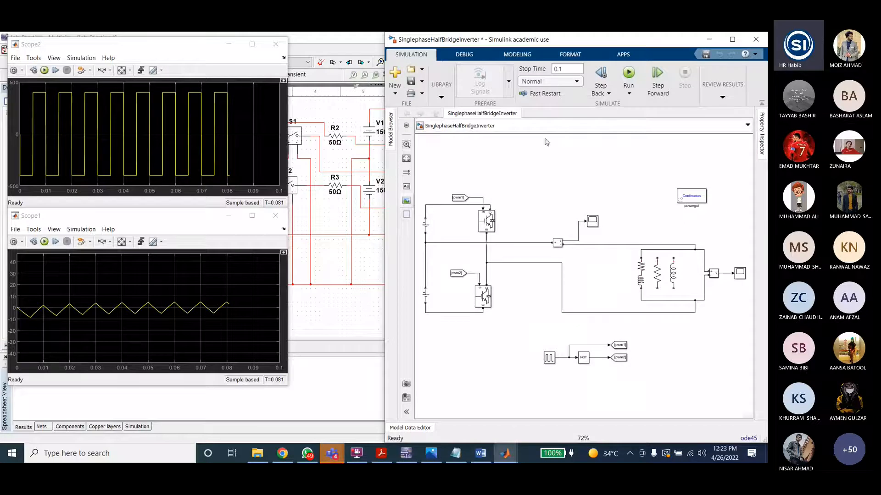
# Step: Switch to File Explorer showing the Lab10b Inverter Matlab folder
pyautogui.click(411, 81)
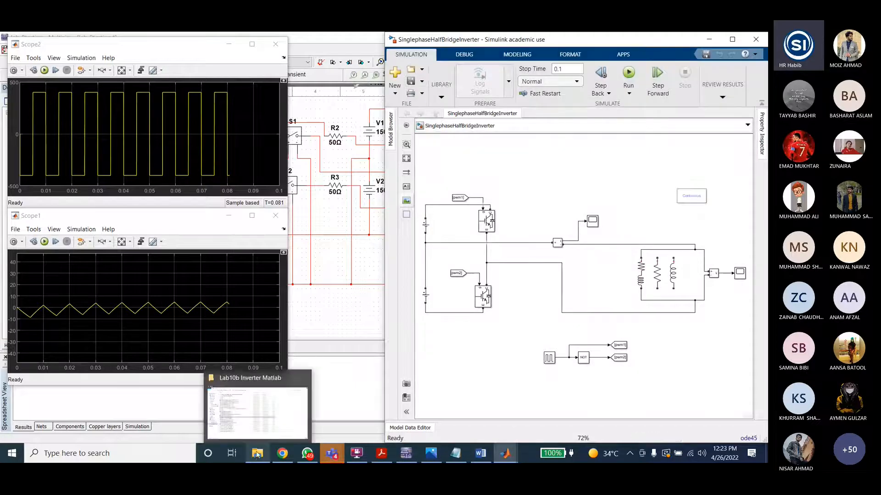
pyautogui.click(255, 456)
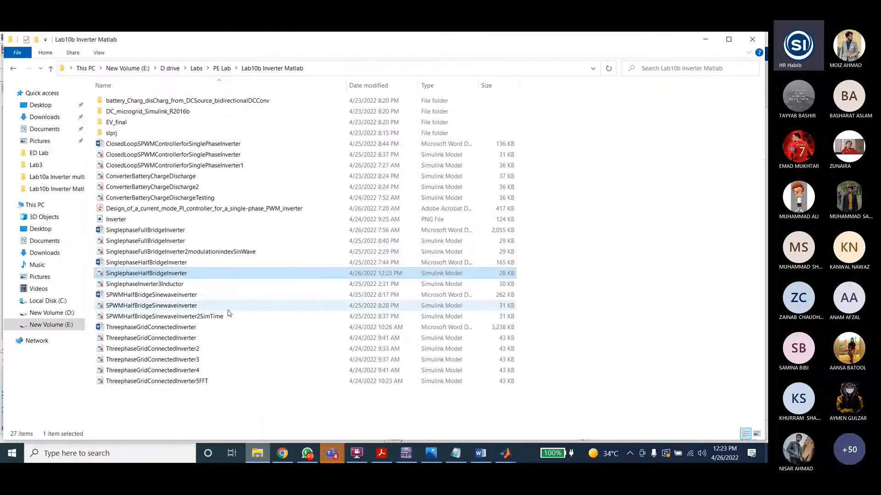
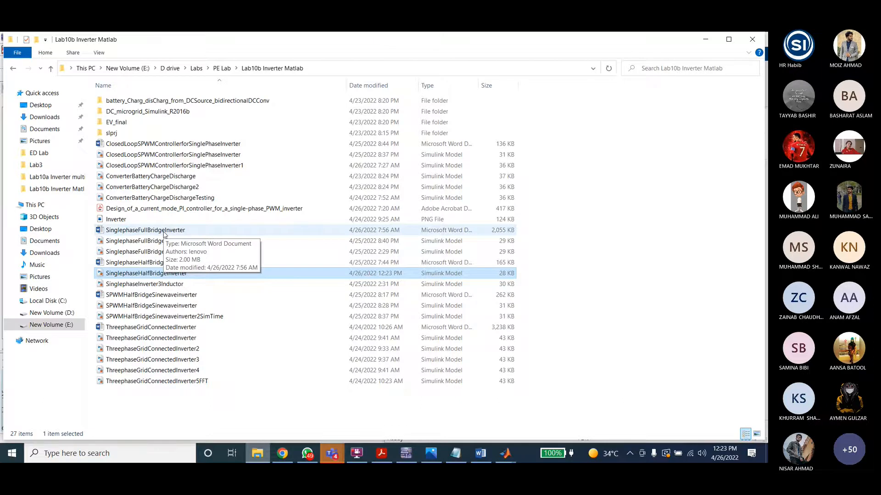
# Step: Open the SPWMHalfBridgeSinewaveinverter Word notes and scroll through the half-bridge, filter and circuit diagrams
pyautogui.doubleClick(152, 295)
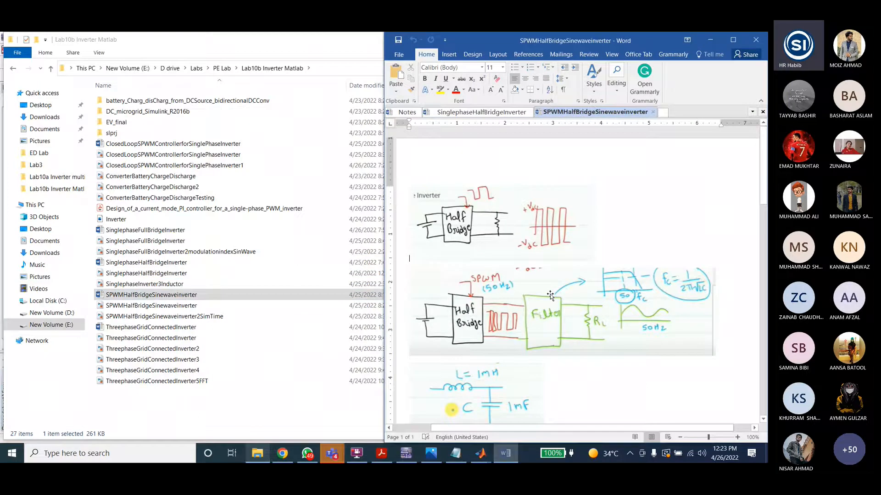
pyautogui.scroll(-6, 560, 295)
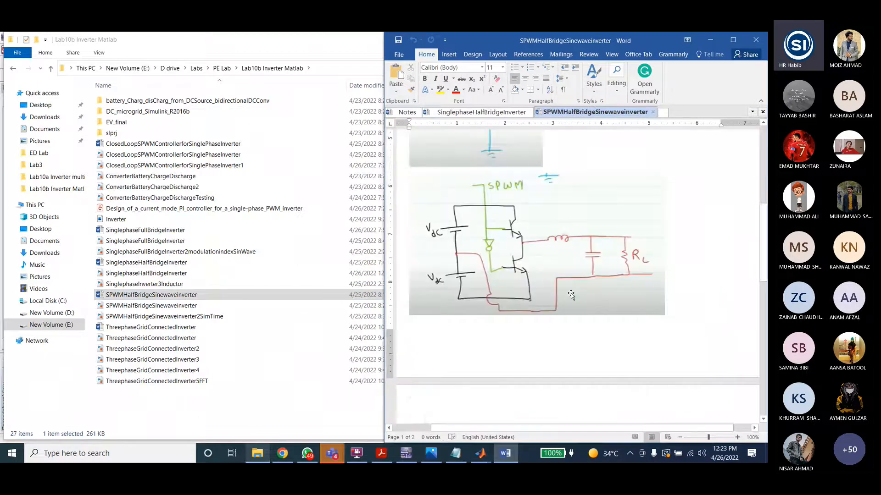
pyautogui.scroll(5, 573, 266)
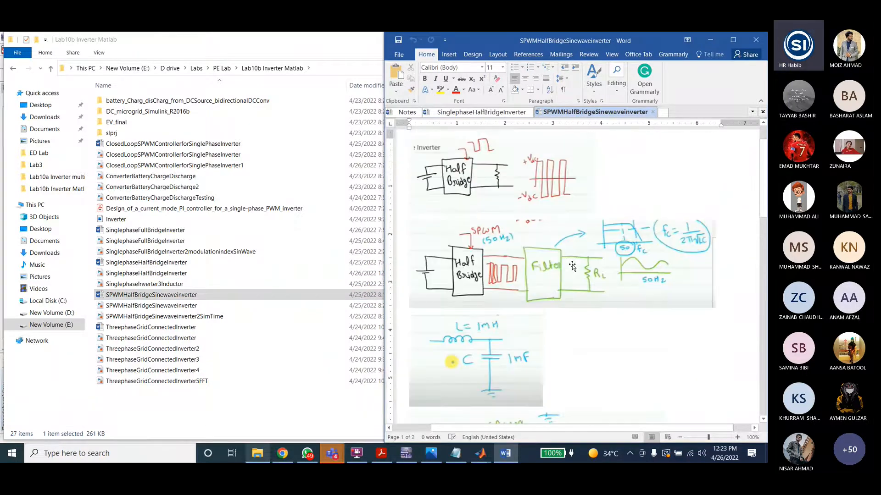
pyautogui.scroll(-1, 572, 266)
pyautogui.scroll(2, 572, 265)
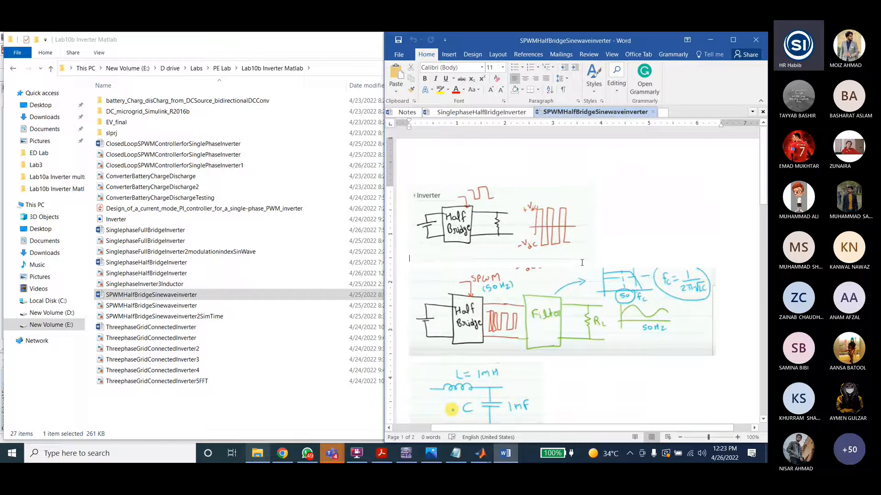
pyautogui.click(479, 222)
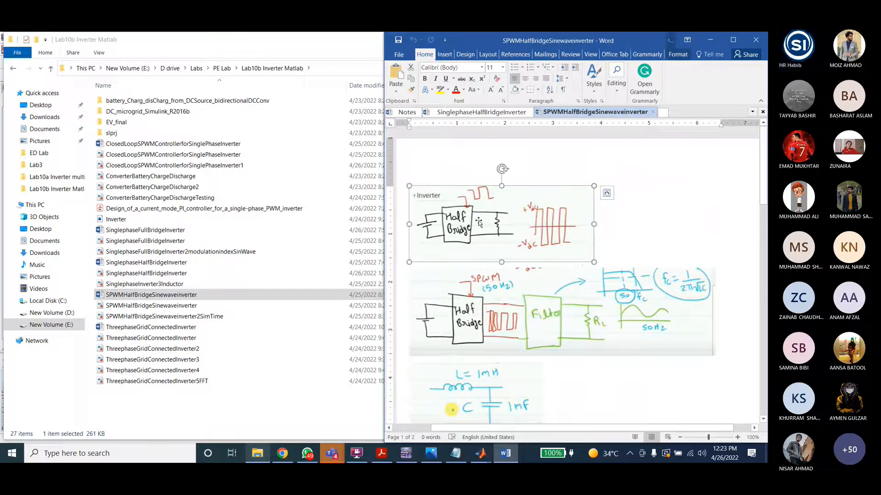
pyautogui.scroll(-1, 543, 249)
pyautogui.scroll(1, 543, 249)
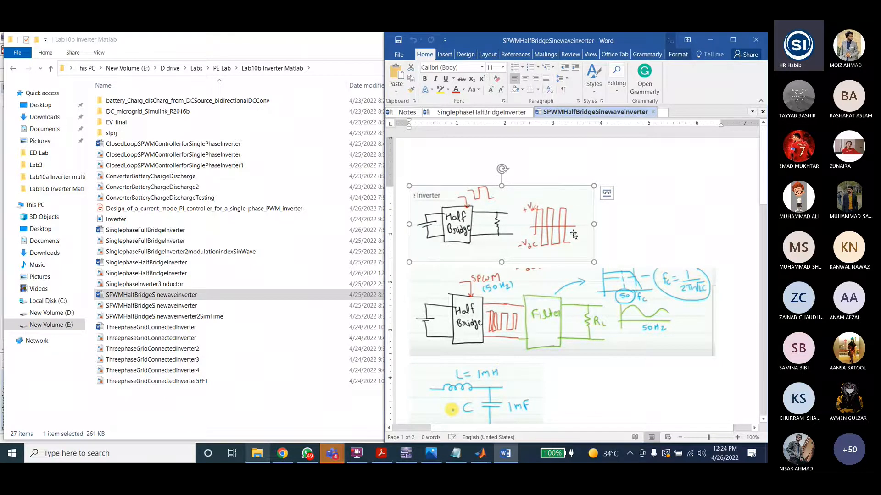
pyautogui.scroll(-3, 514, 272)
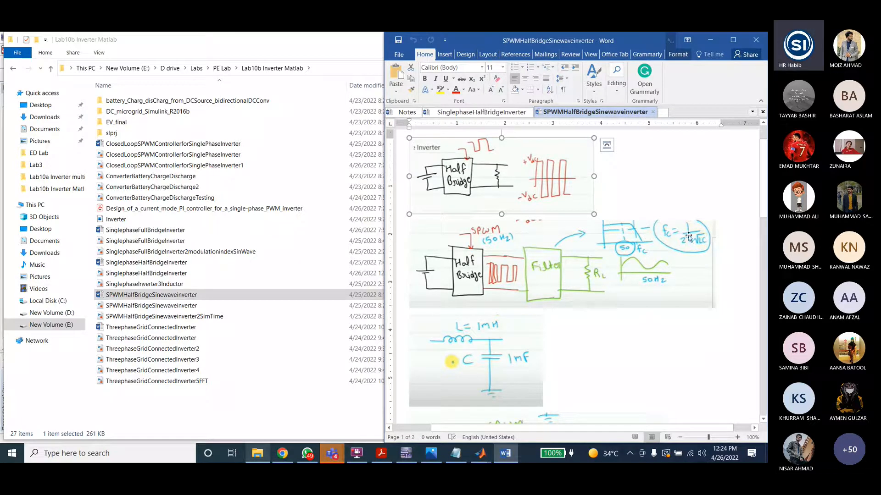
pyautogui.scroll(-5, 561, 269)
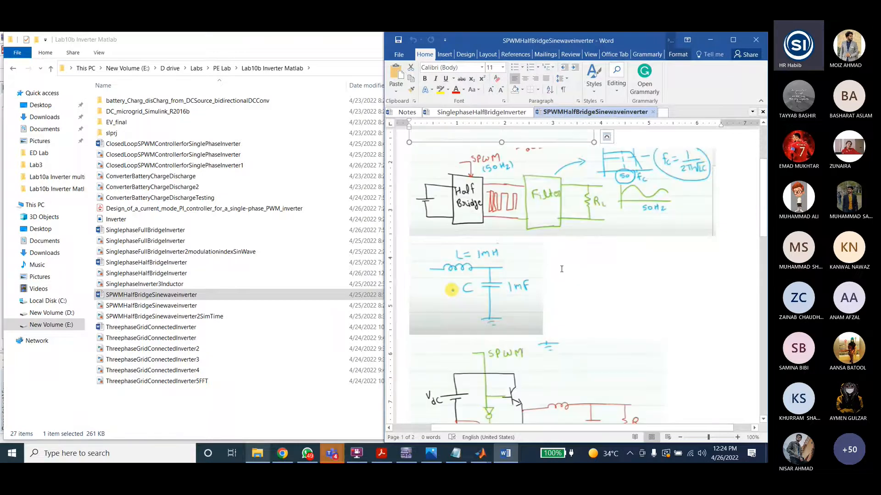
pyautogui.scroll(-5, 564, 269)
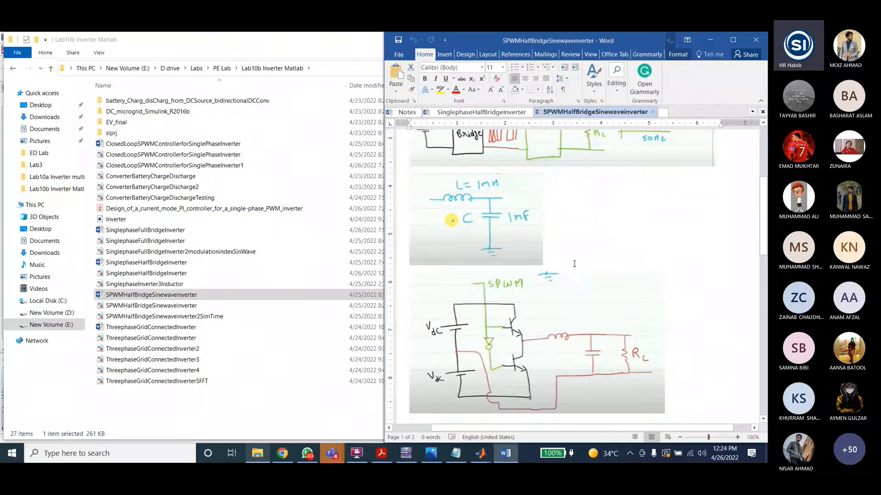
pyautogui.scroll(-5, 574, 264)
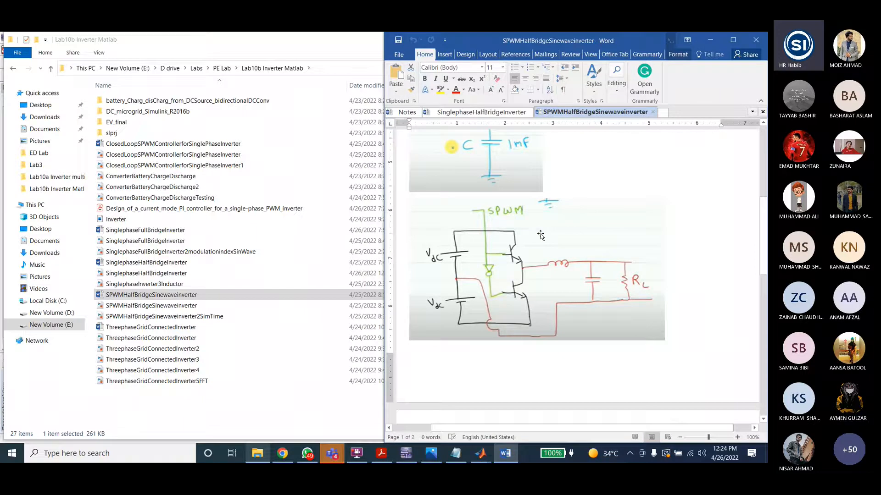
pyautogui.scroll(-1, 541, 235)
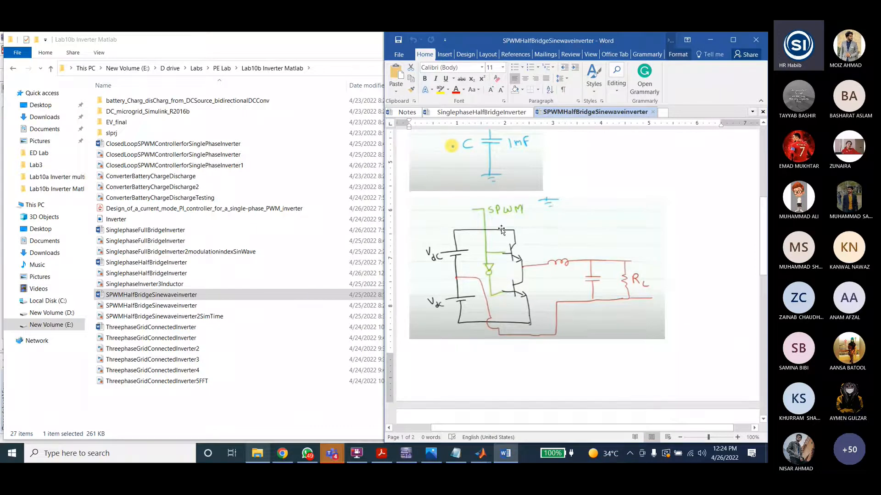
pyautogui.scroll(-3, 514, 283)
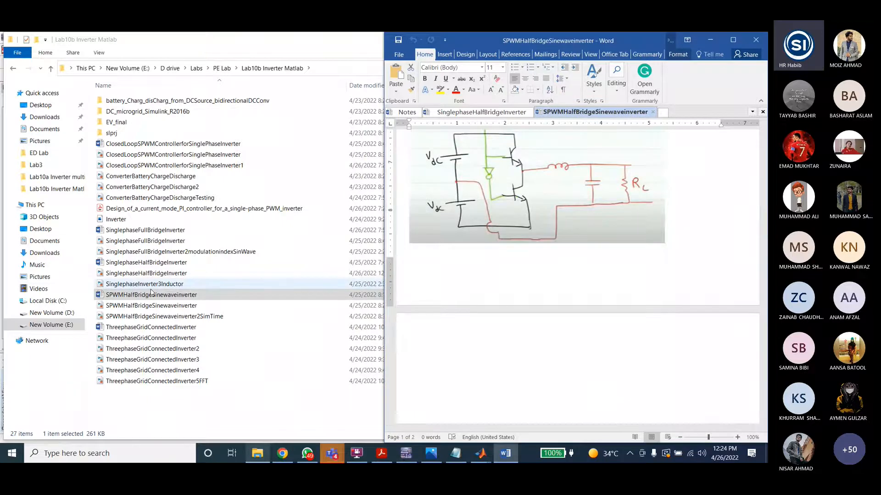
# Step: Open the SPWMHalfBridgeSinewaveinverter Simulink model and close the SinglephaseHalfBridgeInverter model
pyautogui.doubleClick(147, 307)
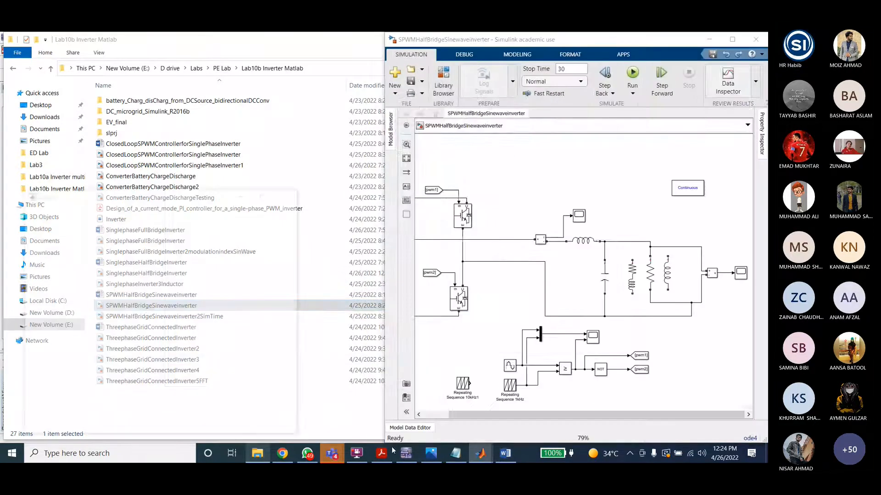
pyautogui.click(483, 455)
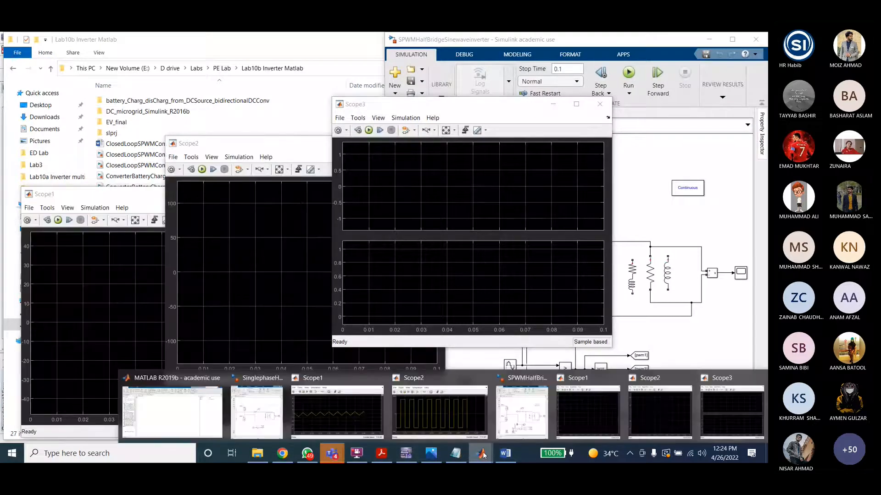
pyautogui.click(257, 413)
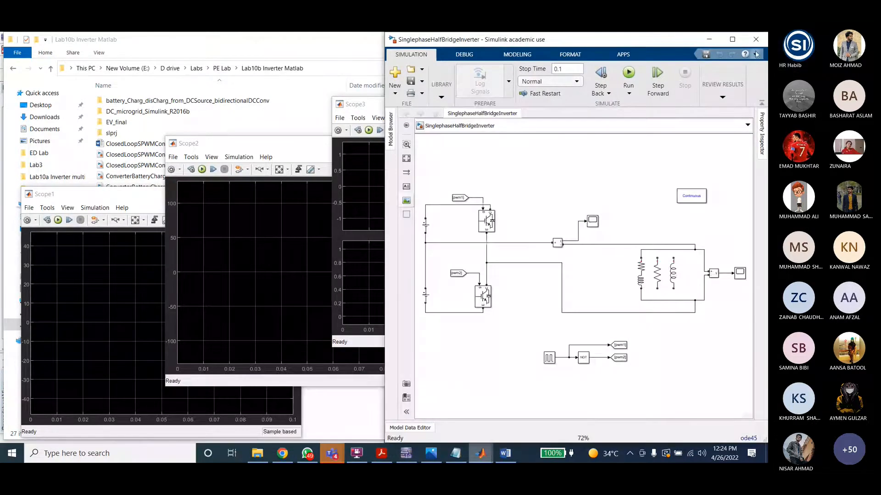
pyautogui.click(756, 39)
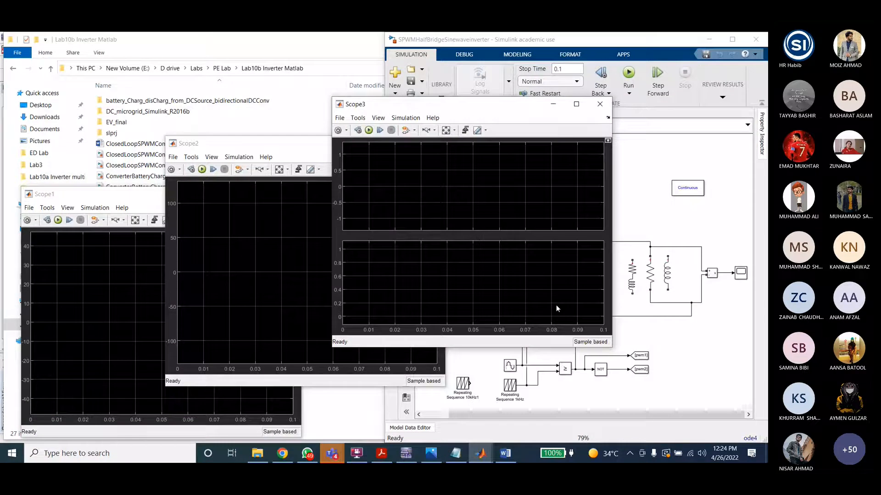
# Step: Rearrange the Scope3 and Scope2 windows beside the model and fit the diagram to the canvas
pyautogui.moveTo(496, 105); pyautogui.dragTo(223, 64)
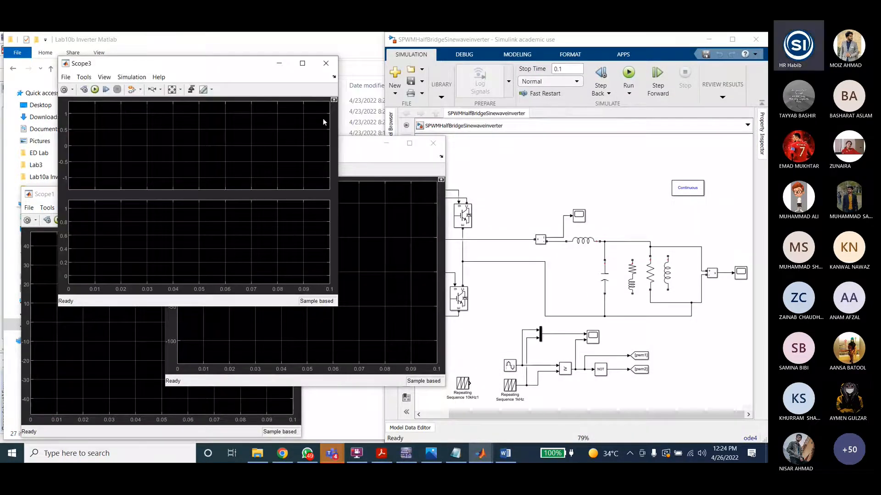
pyautogui.moveTo(361, 144); pyautogui.dragTo(228, 120)
pyautogui.click(575, 161)
pyautogui.press('space')
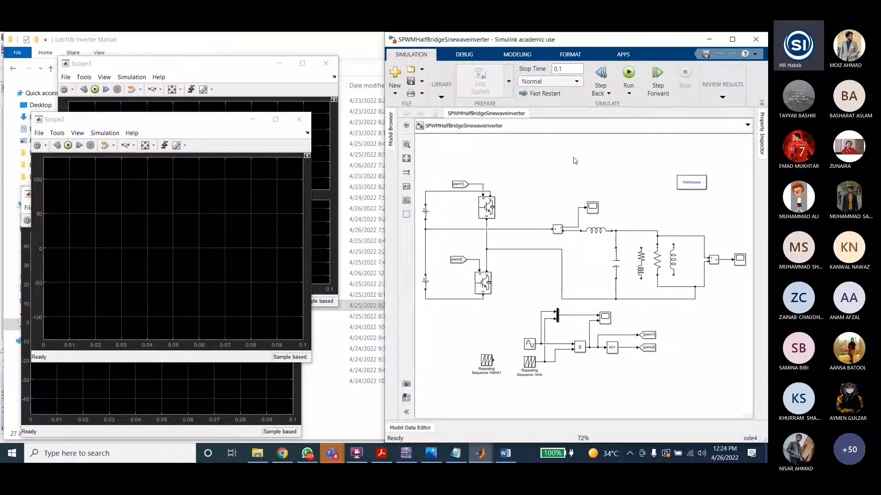
# Step: Inspect the DC sources, IGBTs, the Sine Wave block's parameters and the 1 kHz repeating sequence block
pyautogui.doubleClick(425, 212)
pyautogui.click(505, 253)
pyautogui.click(427, 282)
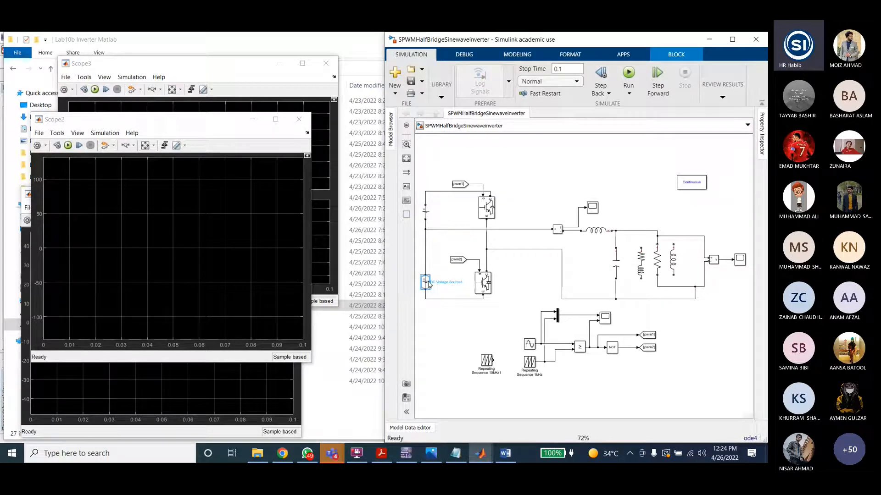
pyautogui.click(482, 282)
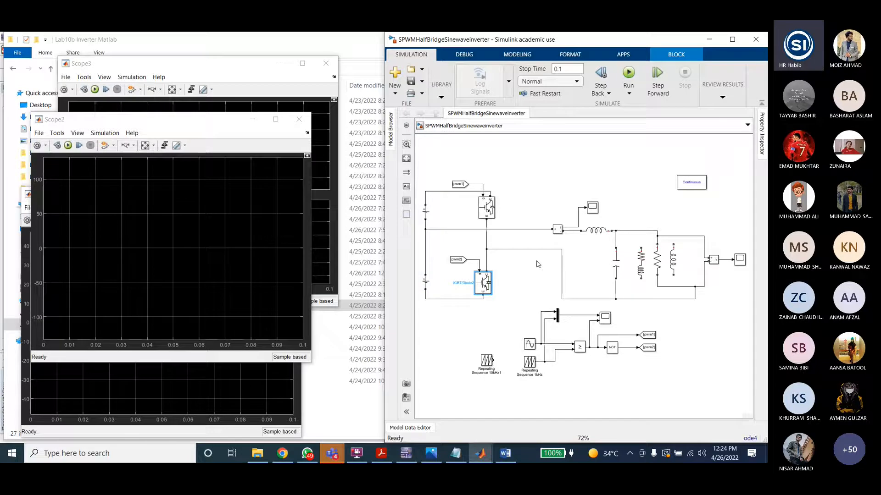
pyautogui.click(529, 345)
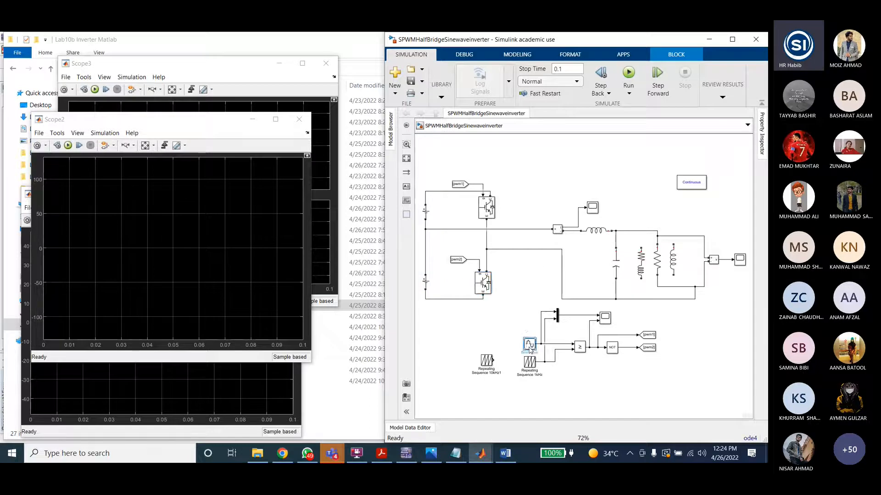
pyautogui.doubleClick(530, 345)
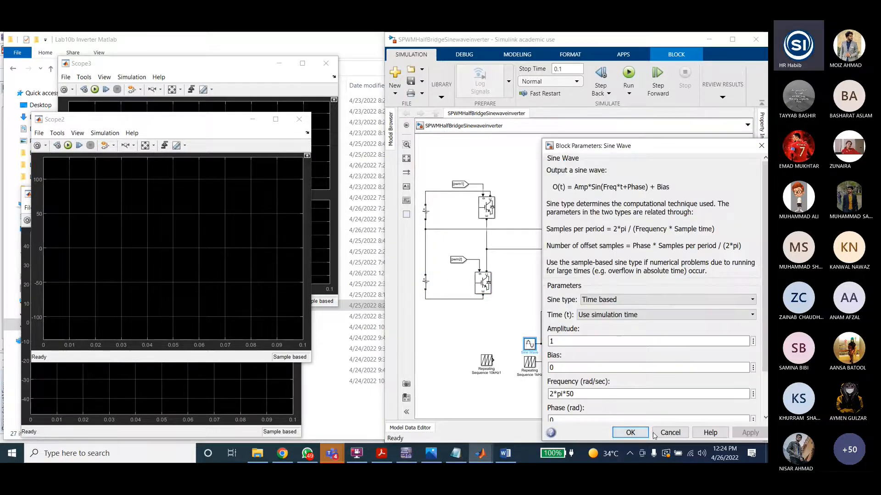
pyautogui.press('Escape')
pyautogui.click(529, 363)
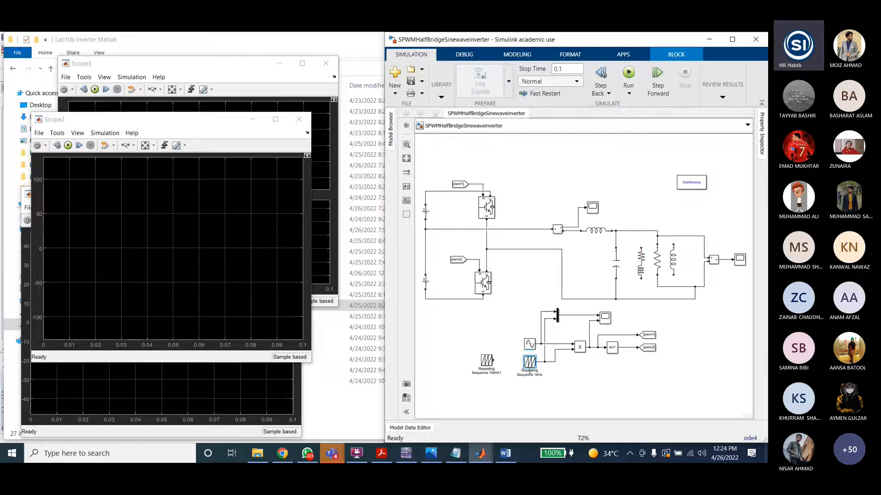
pyautogui.doubleClick(530, 371)
# Step: Add a Repeating Sequence block to the model above the half-bridge circuit
pyautogui.doubleClick(537, 173)
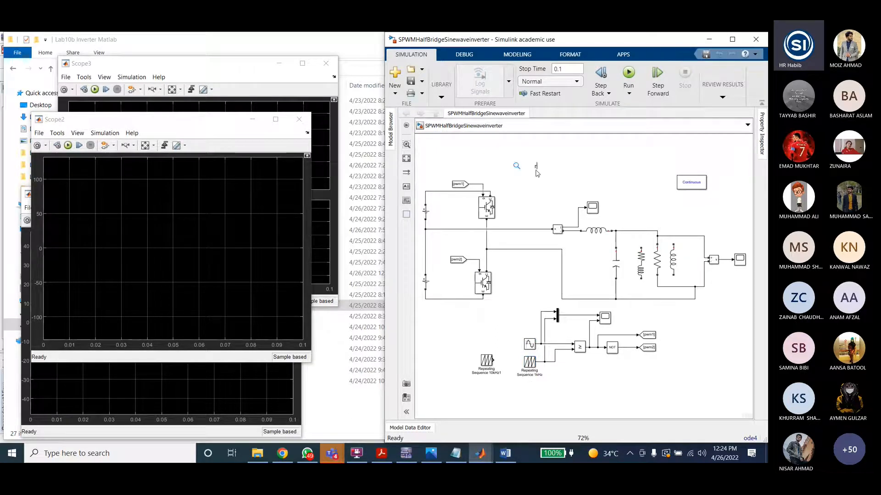
pyautogui.write('repeating')
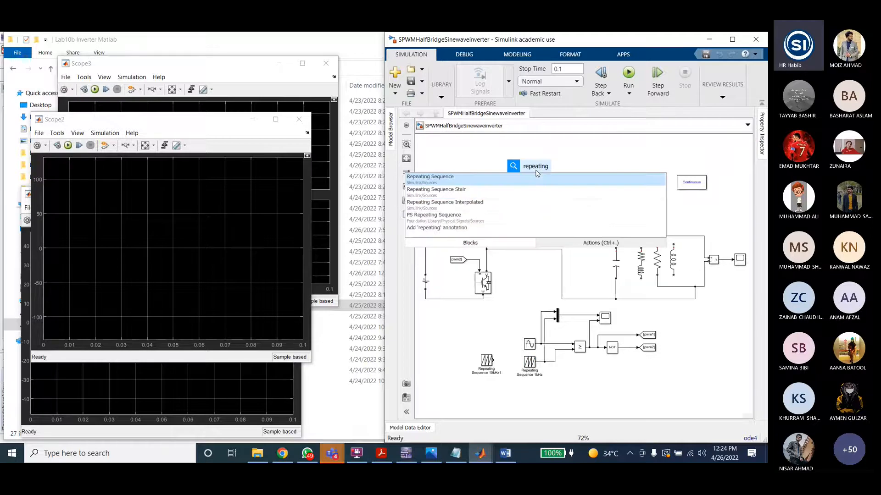
pyautogui.press('Return')
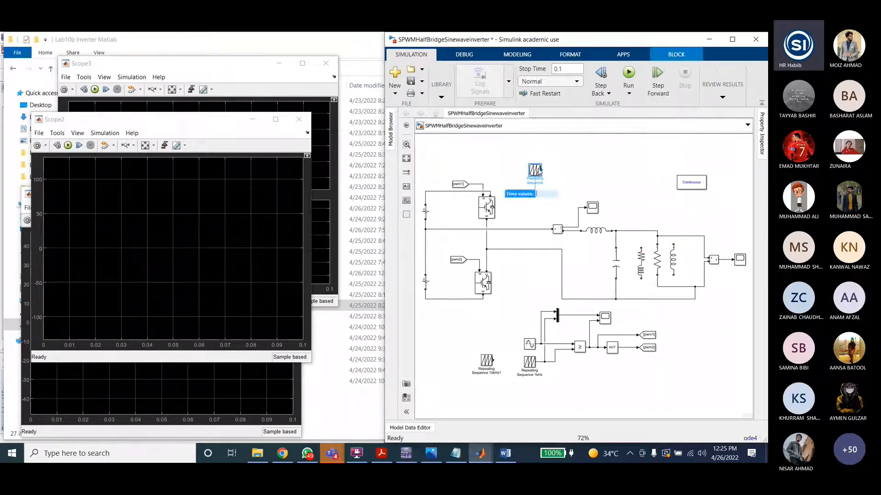
pyautogui.press('Tab')
pyautogui.click(428, 242)
pyautogui.click(529, 362)
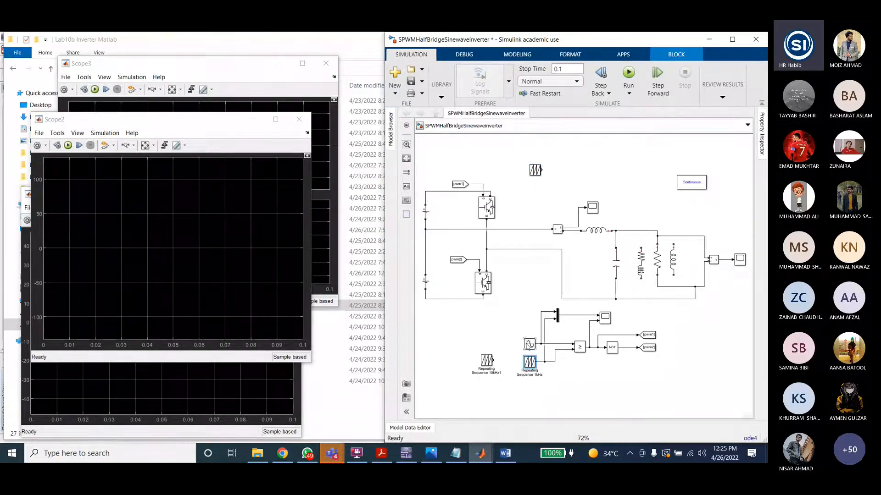
# Step: Check the carrier source in the Multisim circuit, then open the Repeating Sequence 1kHz block's time values
pyautogui.hotkey('alt', 'Tab')
pyautogui.doubleClick(202, 231)
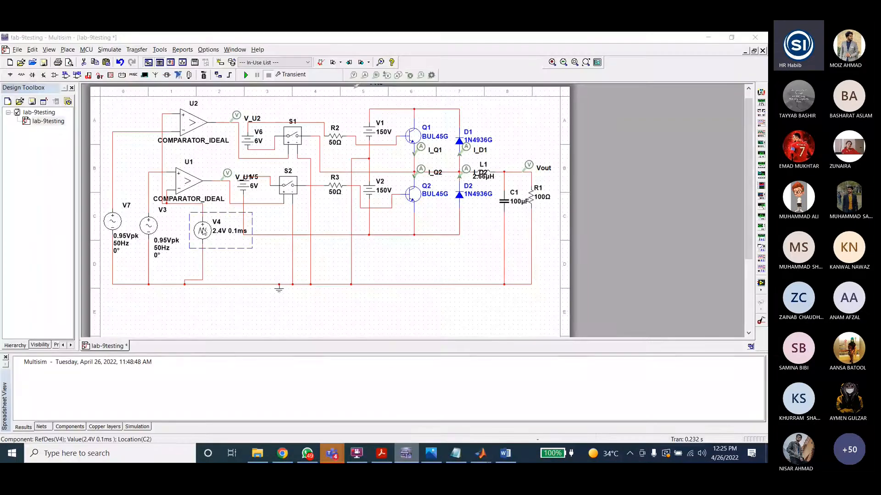
pyautogui.click(454, 380)
pyautogui.click(481, 451)
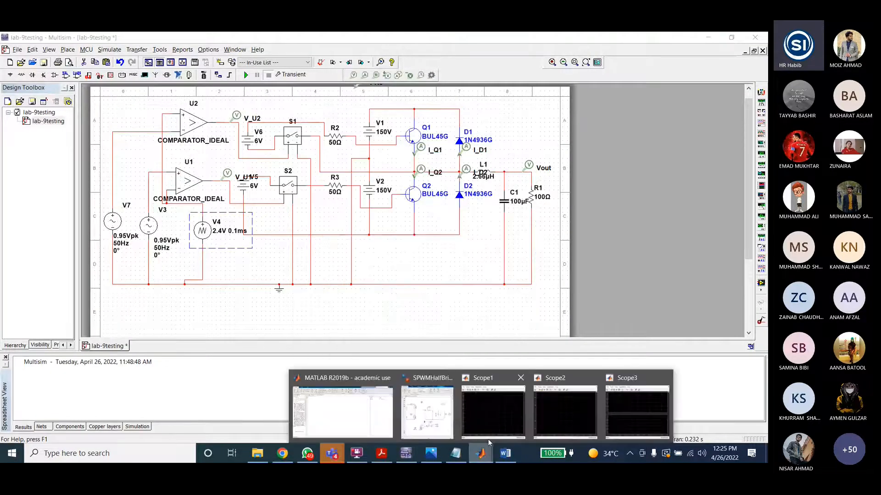
pyautogui.click(426, 411)
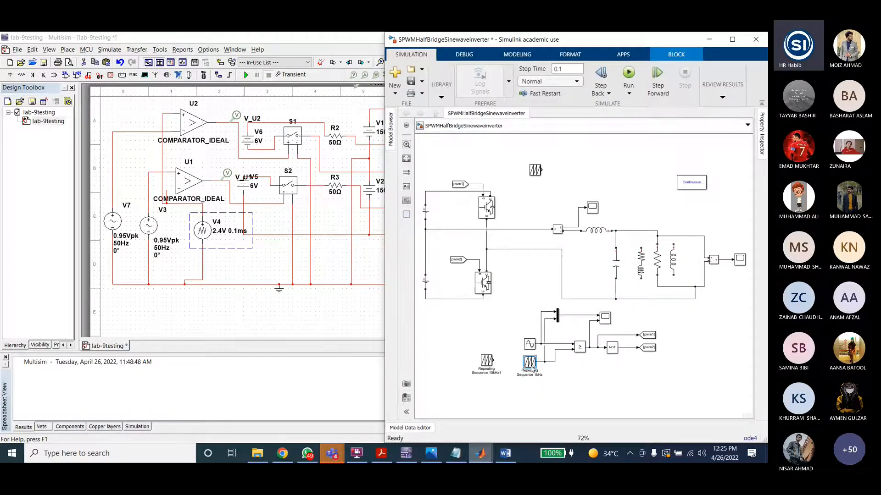
pyautogui.doubleClick(530, 363)
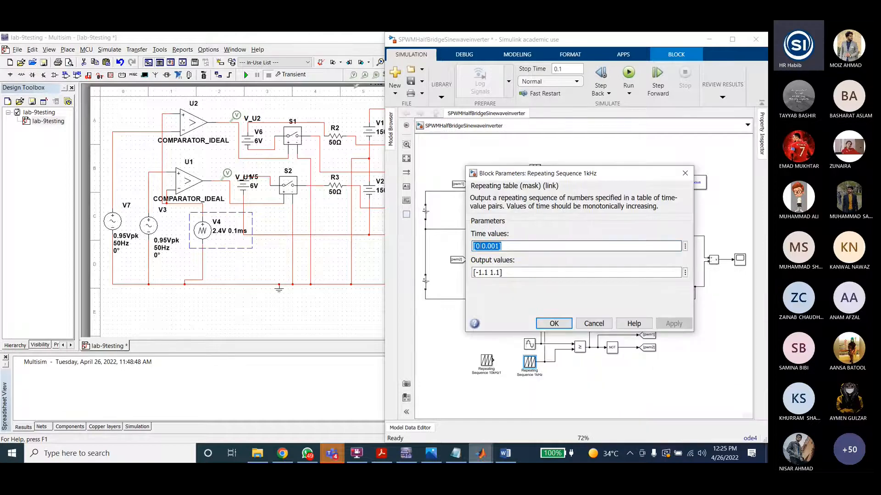
pyautogui.doubleClick(499, 247)
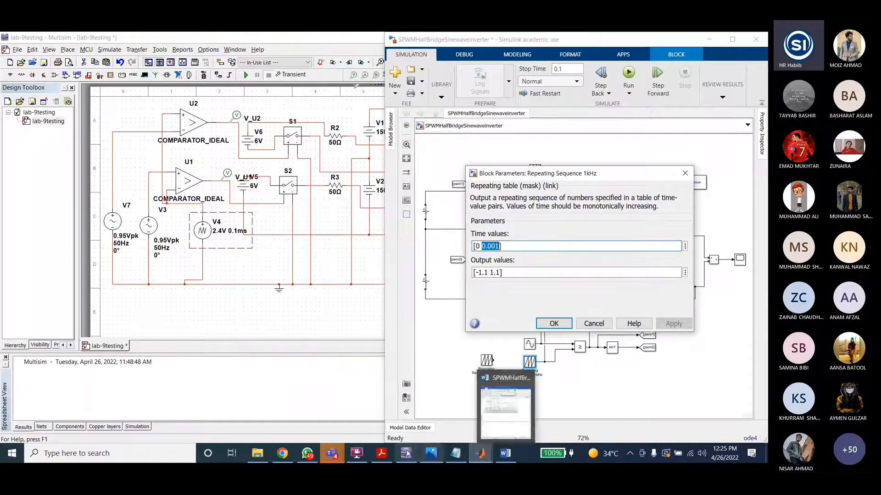
# Step: Open Calculator and compute 1/0.0001 to work out the sample rate
pyautogui.click(91, 453)
pyautogui.write('cal')
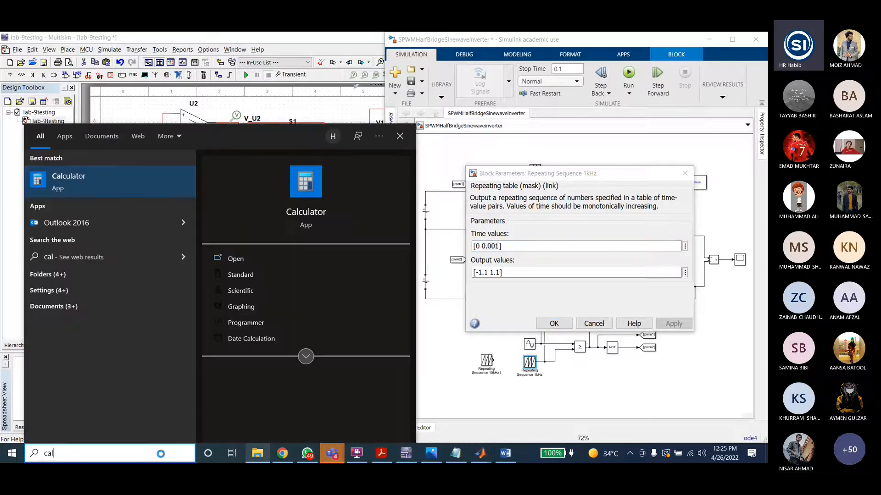
pyautogui.press('Return')
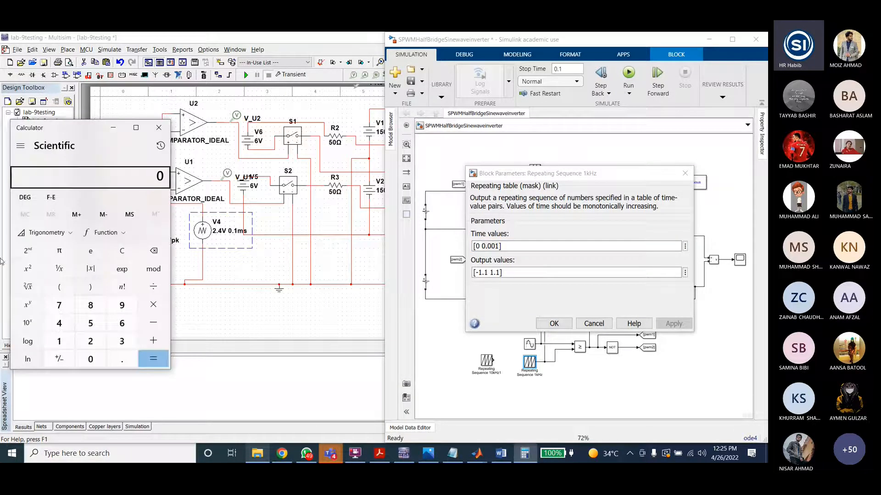
pyautogui.write('1')
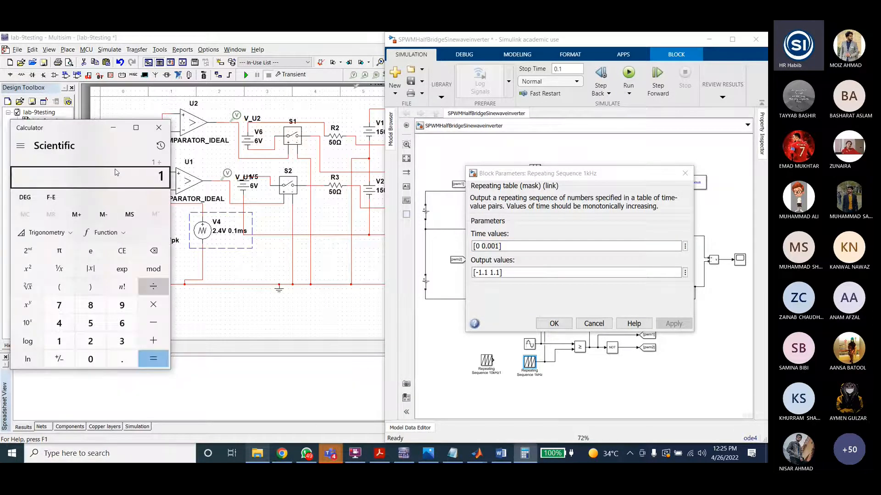
pyautogui.write('/0.001')
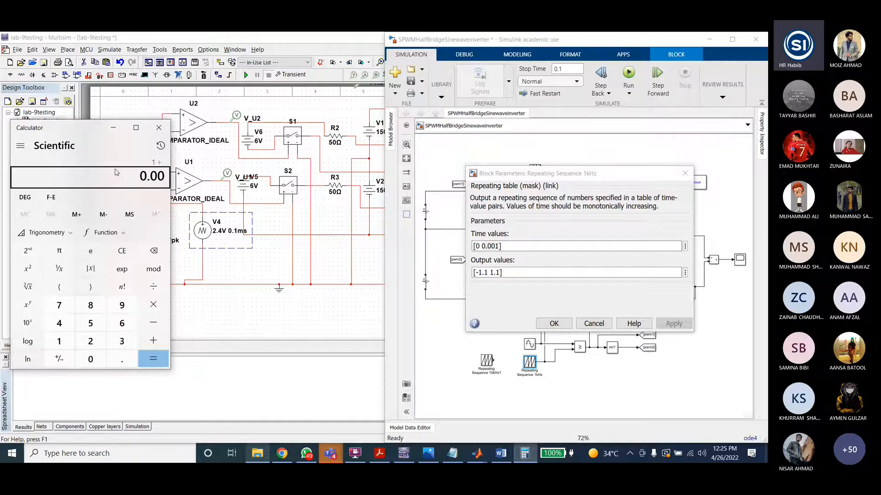
pyautogui.press('Return')
pyautogui.click(112, 128)
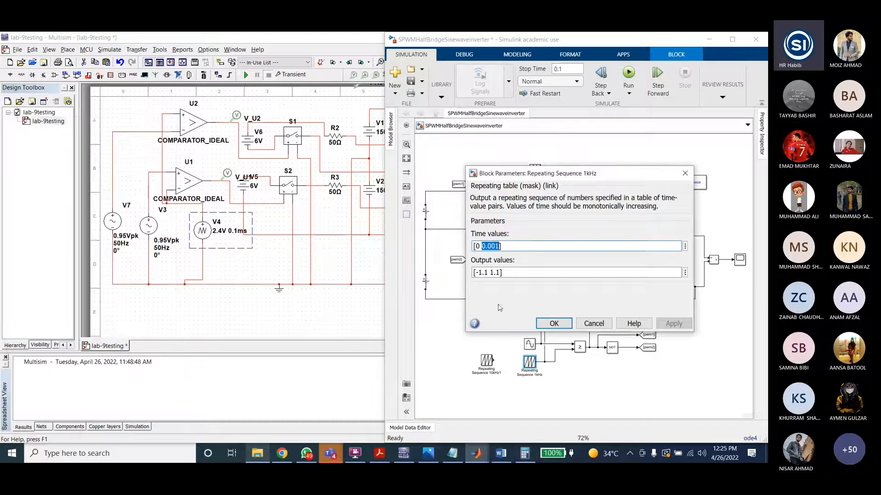
# Step: Close the Repeating Sequence dialog and inspect the Sine Wave block's amplitude, frequency and sample time parameters
pyautogui.click(553, 324)
pyautogui.doubleClick(529, 344)
pyautogui.moveTo(615, 145); pyautogui.dragTo(553, 94)
pyautogui.doubleClick(504, 288)
pyautogui.click(501, 289)
pyautogui.click(524, 346)
pyautogui.click(513, 345)
pyautogui.moveTo(513, 345); pyautogui.dragTo(487, 344)
pyautogui.click(531, 342)
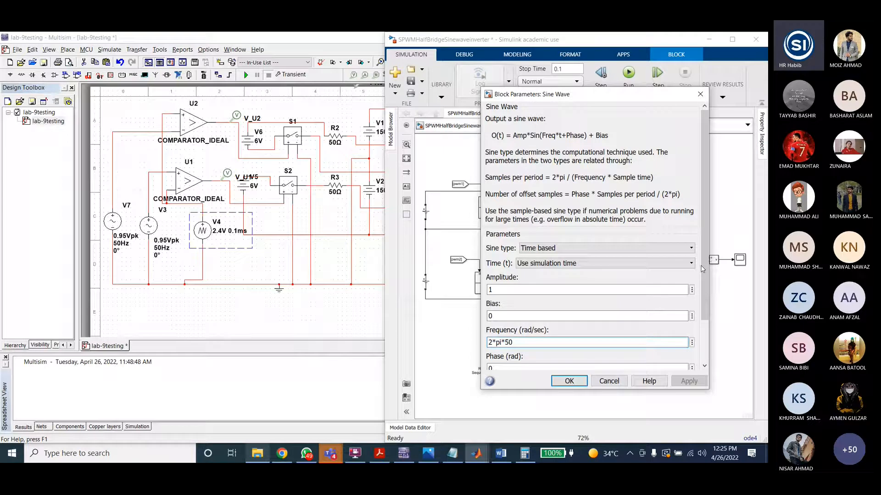
pyautogui.moveTo(702, 268); pyautogui.dragTo(703, 316)
pyautogui.click(518, 344)
pyautogui.moveTo(516, 345); pyautogui.dragTo(485, 345)
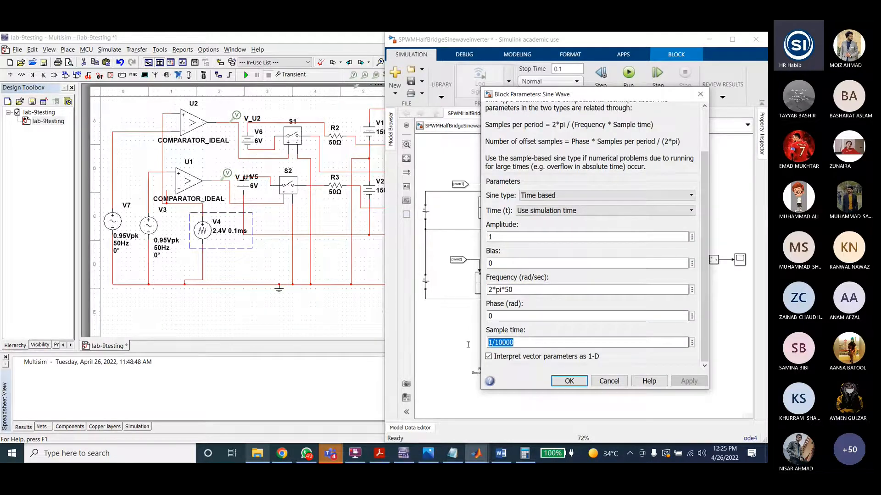
pyautogui.click(513, 345)
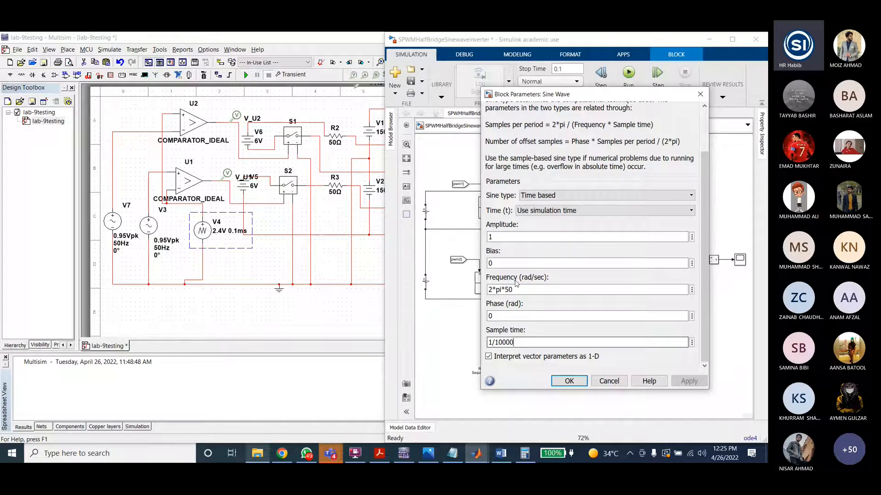
pyautogui.click(569, 381)
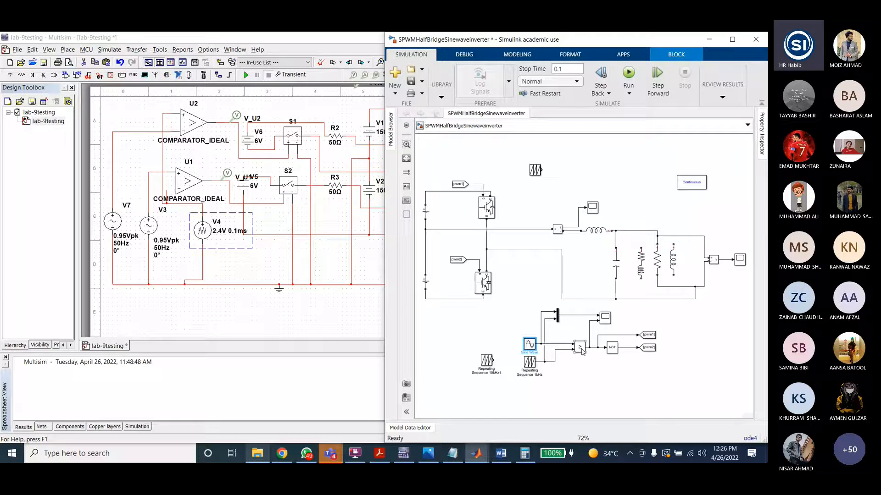
# Step: Inspect the modulation path blocks: goto tags, NOT operator, scope, sine wave, 1 kHz carrier and sum block
pyautogui.click(648, 335)
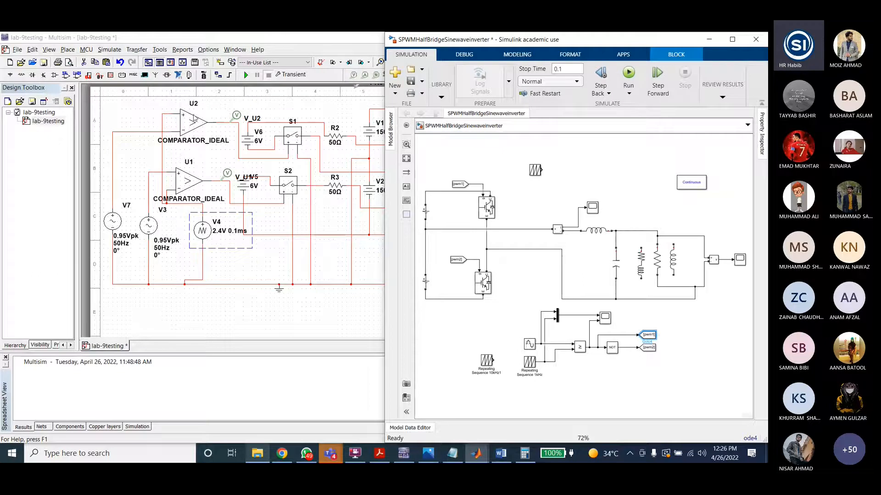
pyautogui.click(611, 347)
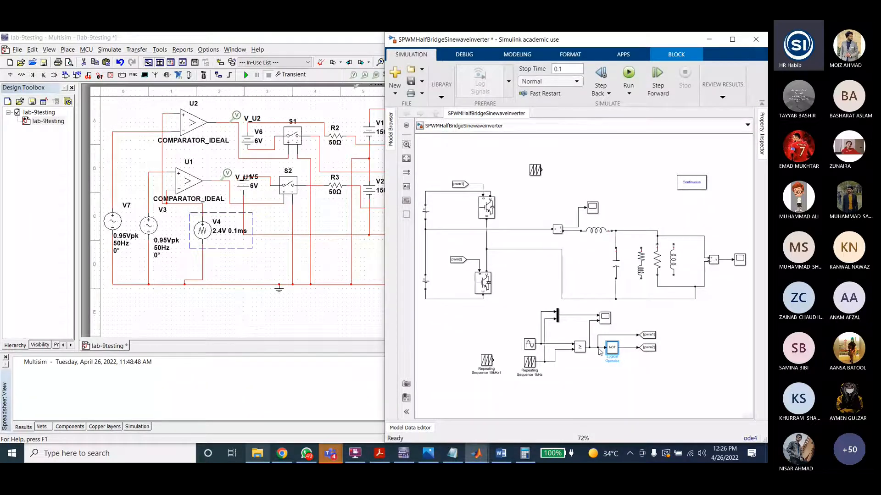
pyautogui.click(605, 317)
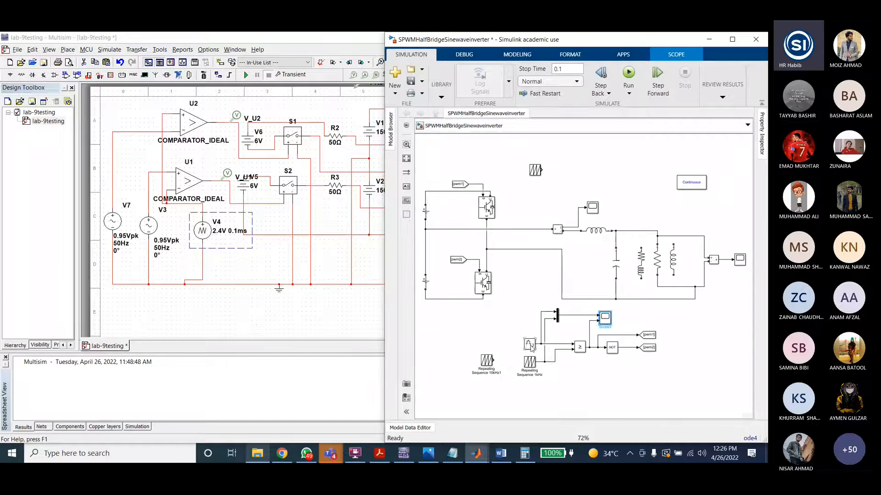
pyautogui.doubleClick(530, 344)
pyautogui.click(624, 433)
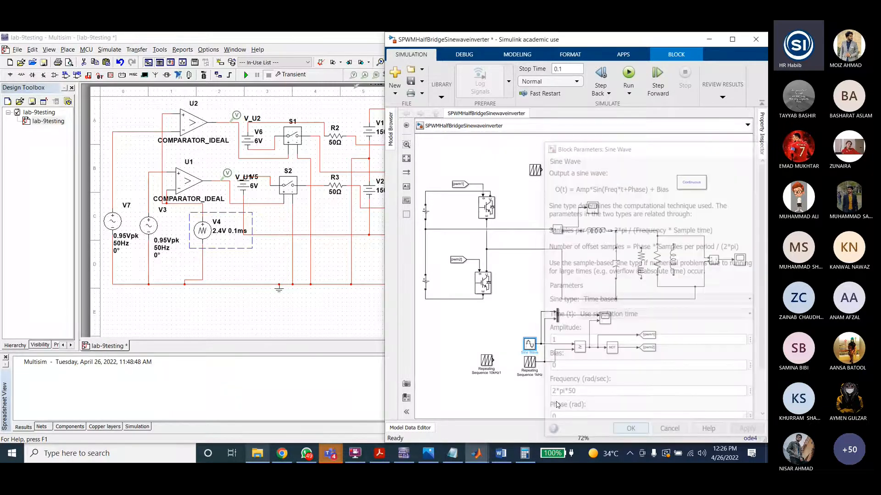
pyautogui.doubleClick(529, 362)
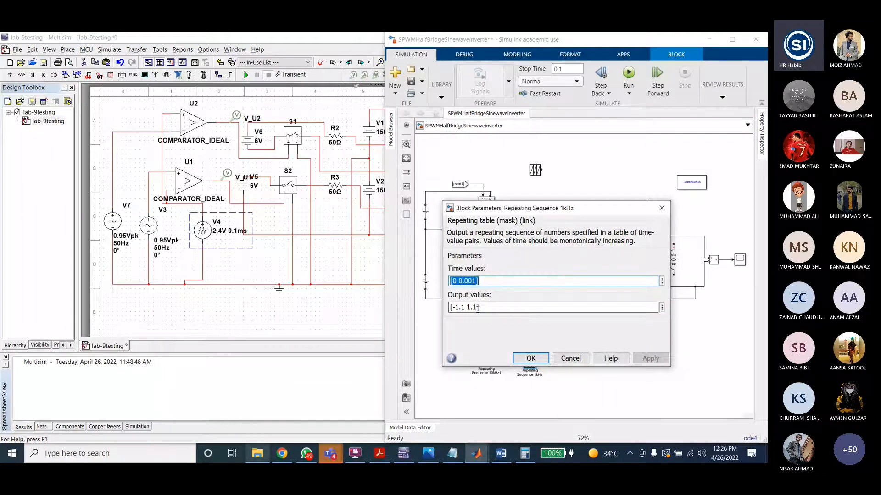
pyautogui.click(523, 356)
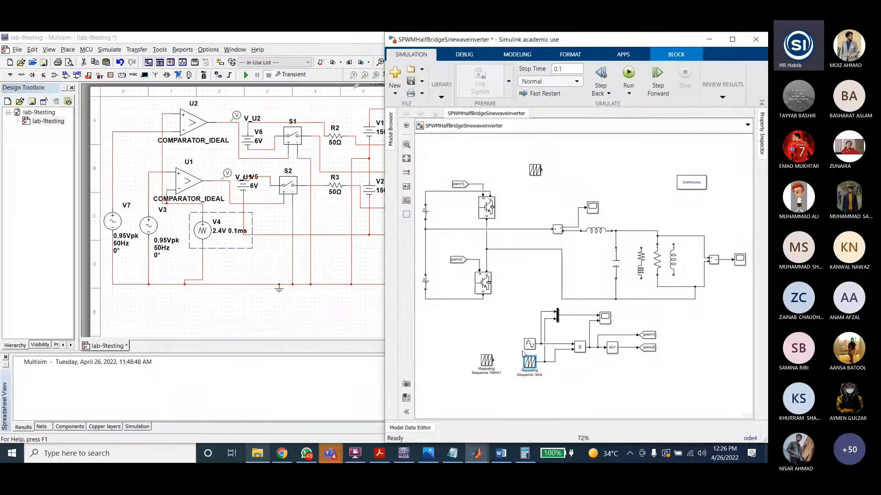
pyautogui.doubleClick(528, 344)
pyautogui.click(614, 432)
pyautogui.click(579, 346)
pyautogui.doubleClick(658, 260)
pyautogui.click(503, 317)
# Step: Inspect the series inductor, capacitor, resistor and inductive load parameters, checking the circuit sketch in the Word document
pyautogui.click(598, 232)
pyautogui.doubleClick(600, 233)
pyautogui.click(433, 293)
pyautogui.click(501, 454)
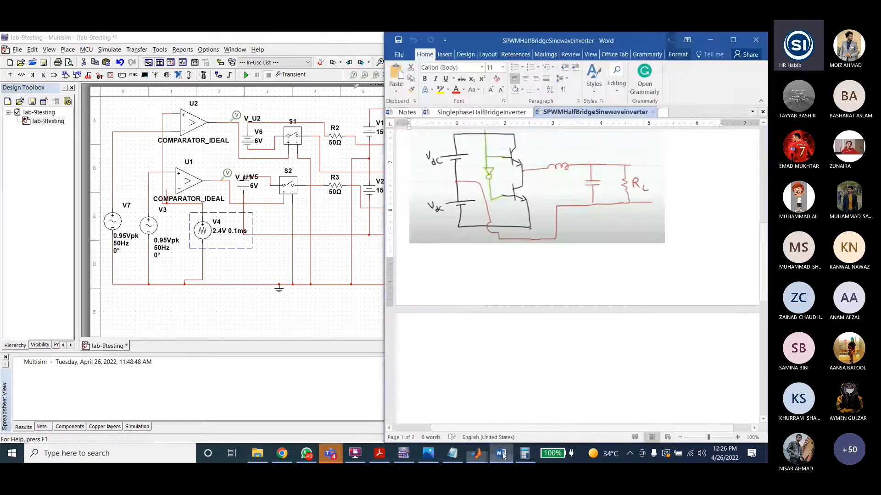
pyautogui.scroll(10, 596, 227)
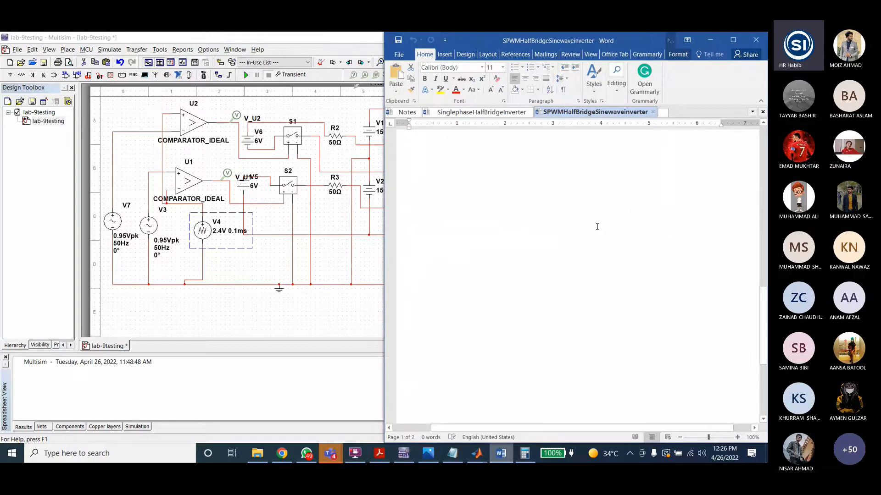
pyautogui.click(423, 419)
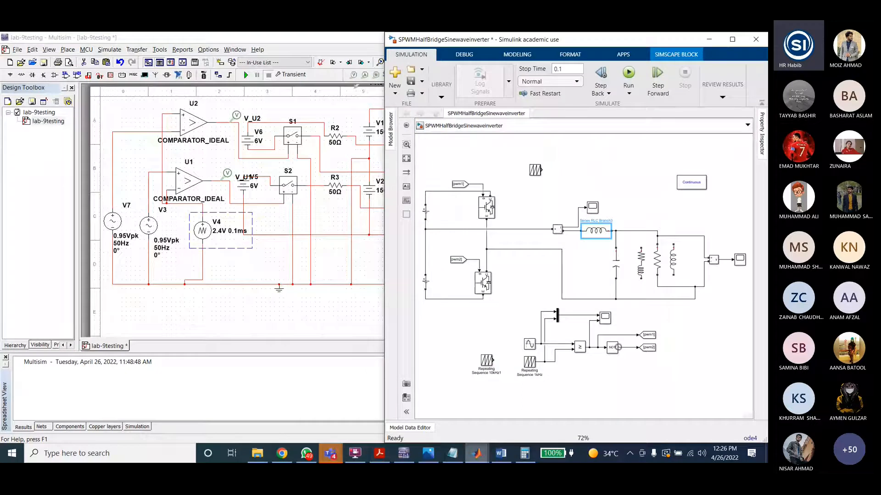
pyautogui.doubleClick(600, 232)
pyautogui.click(444, 294)
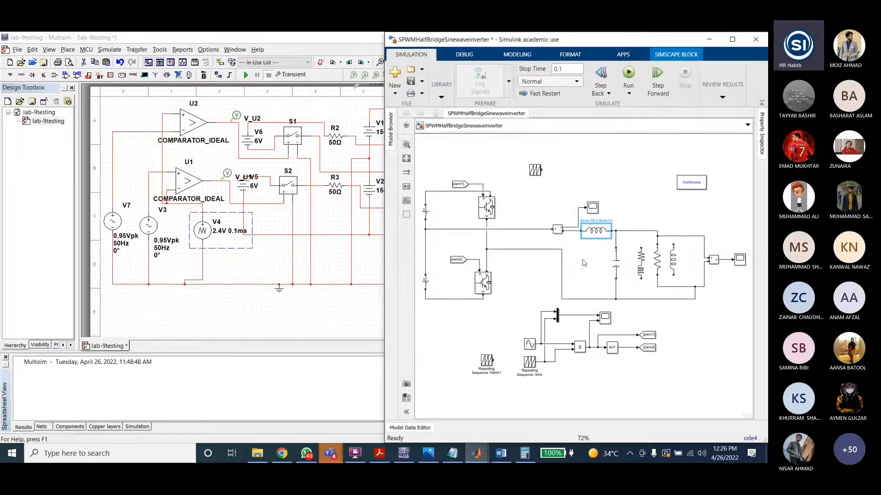
pyautogui.doubleClick(615, 264)
pyautogui.click(461, 327)
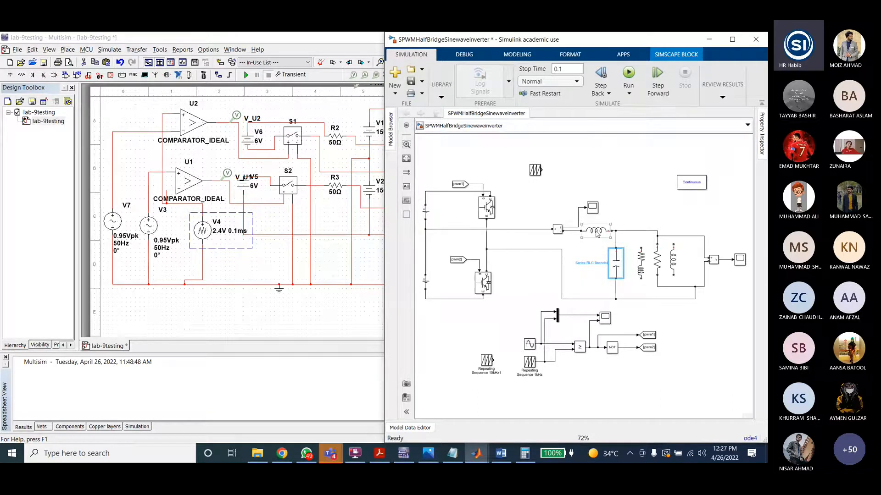
pyautogui.doubleClick(640, 263)
pyautogui.click(532, 340)
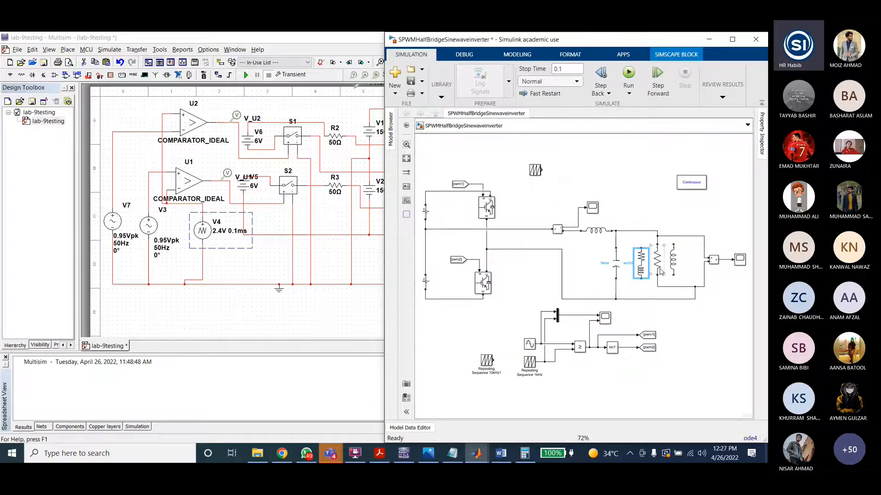
pyautogui.doubleClick(672, 260)
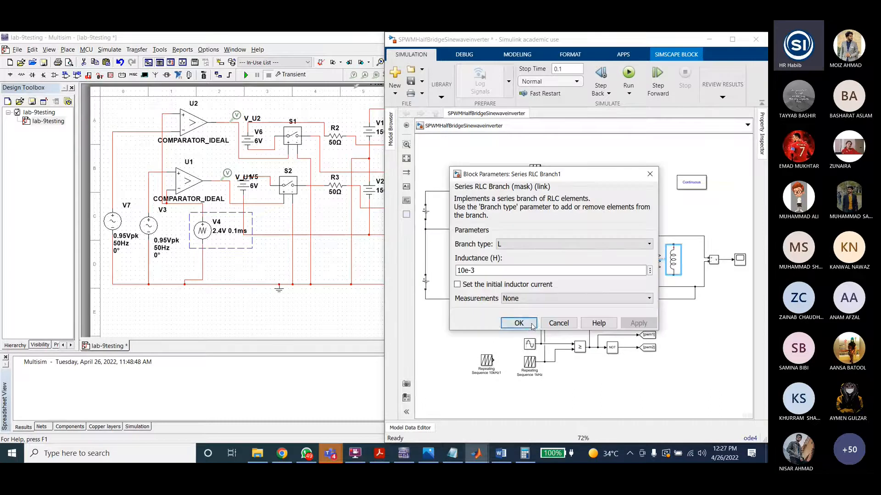
pyautogui.click(522, 325)
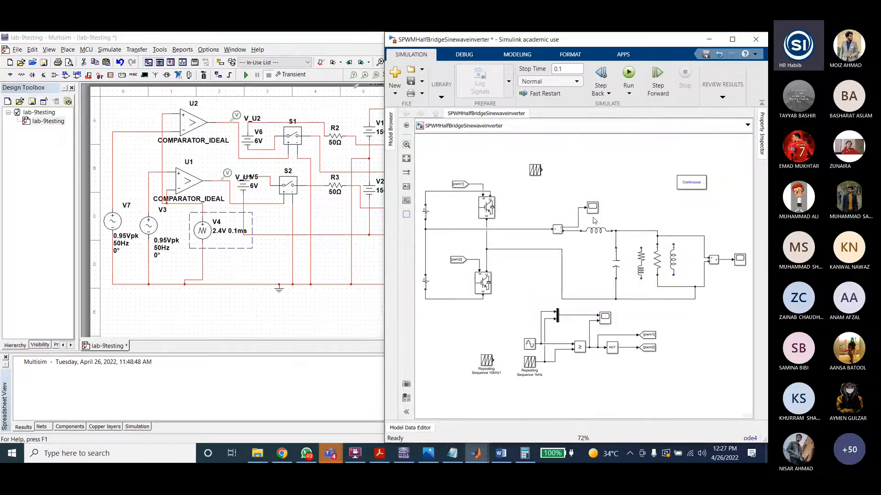
# Step: Delete the unused Repeating Sequence block above the circuit and run the simulation
pyautogui.doubleClick(691, 182)
pyautogui.click(567, 271)
pyautogui.click(536, 171)
pyautogui.press('Delete')
pyautogui.click(628, 73)
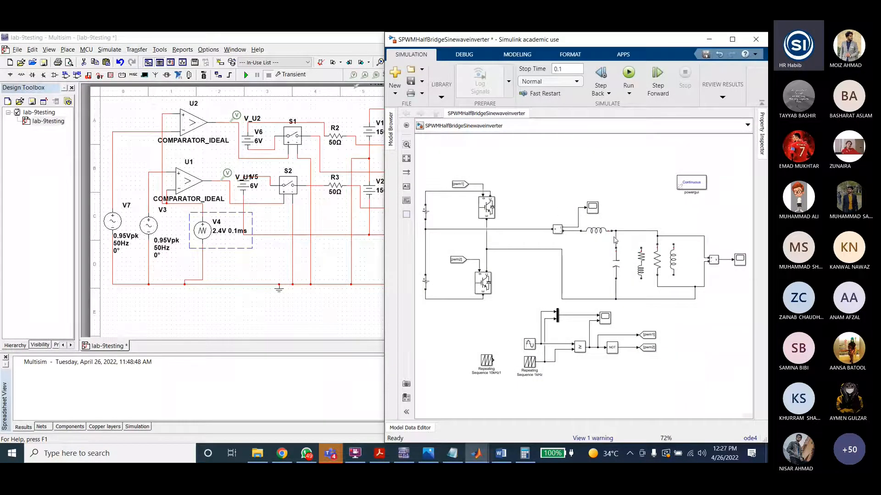
# Step: Open Scope1 and Scope2 and arrange them with Scope3 beside the model to view the output waveforms
pyautogui.doubleClick(592, 207)
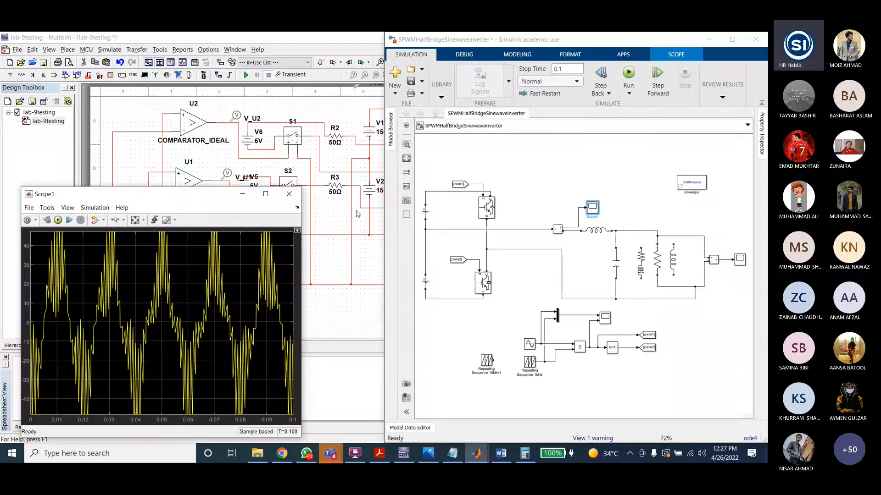
pyautogui.moveTo(189, 103); pyautogui.dragTo(150, 49)
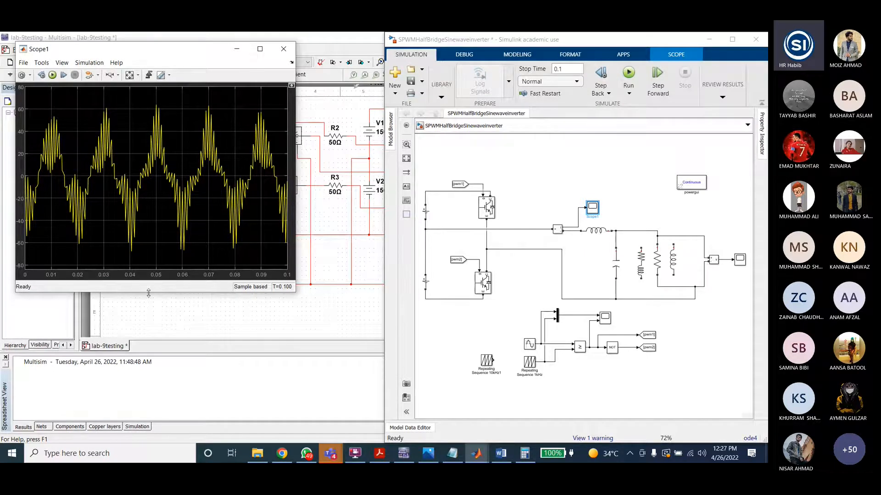
pyautogui.moveTo(147, 292); pyautogui.dragTo(148, 201)
pyautogui.moveTo(129, 49); pyautogui.dragTo(115, 41)
pyautogui.doubleClick(739, 260)
pyautogui.moveTo(197, 123); pyautogui.dragTo(197, 189)
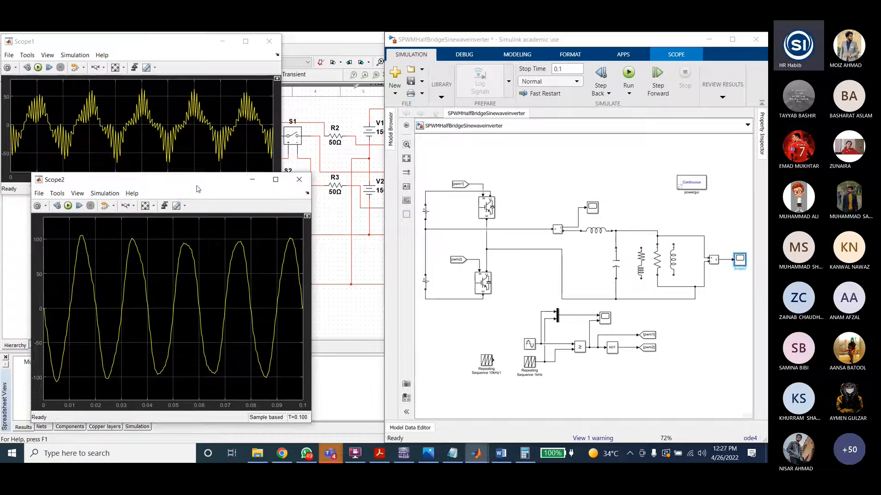
pyautogui.moveTo(159, 430); pyautogui.dragTo(160, 331)
pyautogui.moveTo(183, 192); pyautogui.dragTo(154, 204)
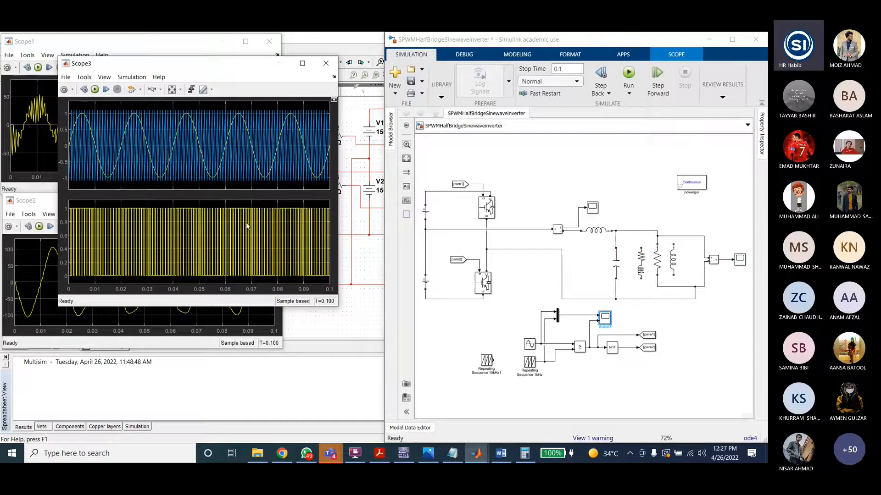
pyautogui.moveTo(214, 67); pyautogui.dragTo(225, 158)
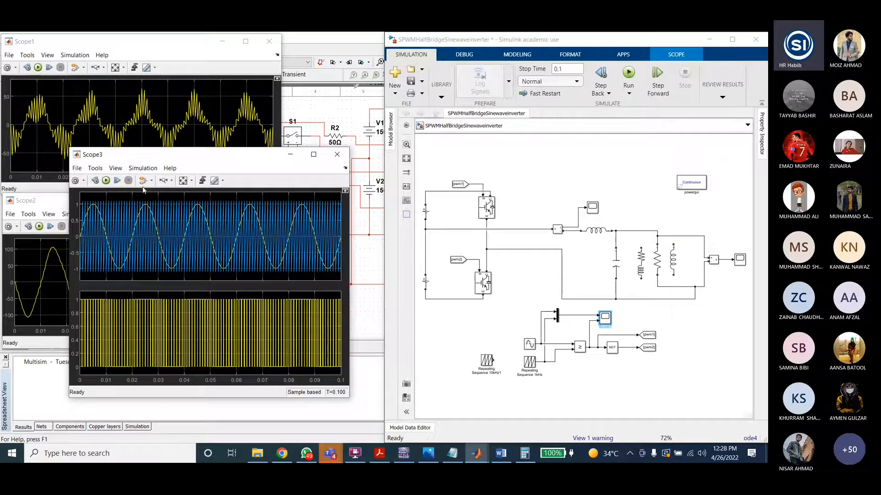
# Step: Zoom into Scope3's carrier, sine reference and gate pulse waveforms over about 0.032 to 0.046 s
pyautogui.click(166, 182)
pyautogui.moveTo(203, 216); pyautogui.dragTo(149, 202)
pyautogui.moveTo(148, 202); pyautogui.dragTo(313, 213)
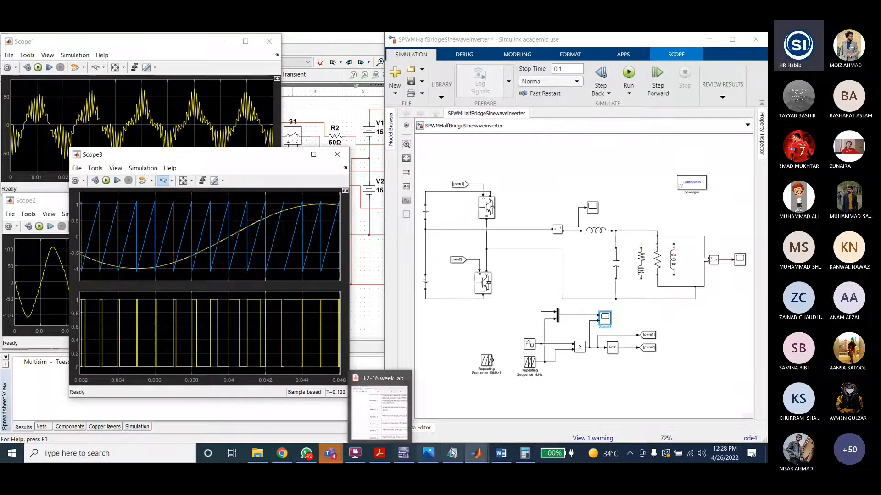
# Step: Compare the Scope3 waveforms with the bipolar modulation reference image in Photos, then return to Multisim
pyautogui.click(435, 455)
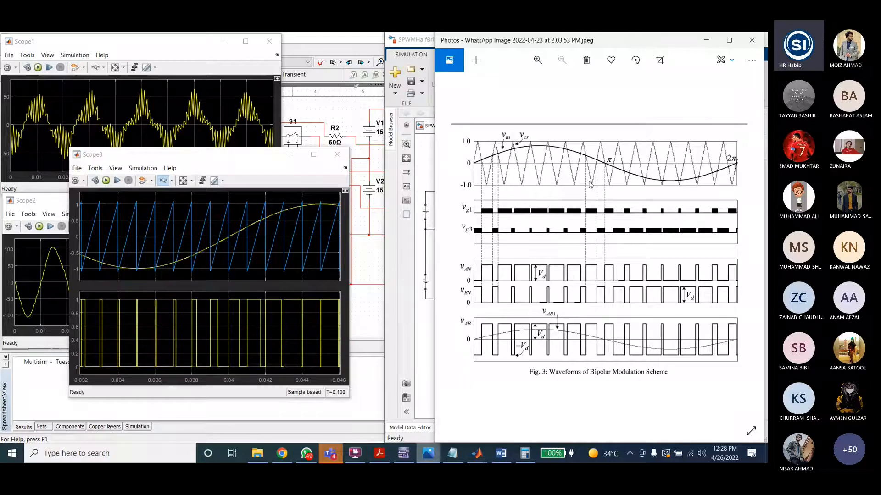
pyautogui.click(332, 195)
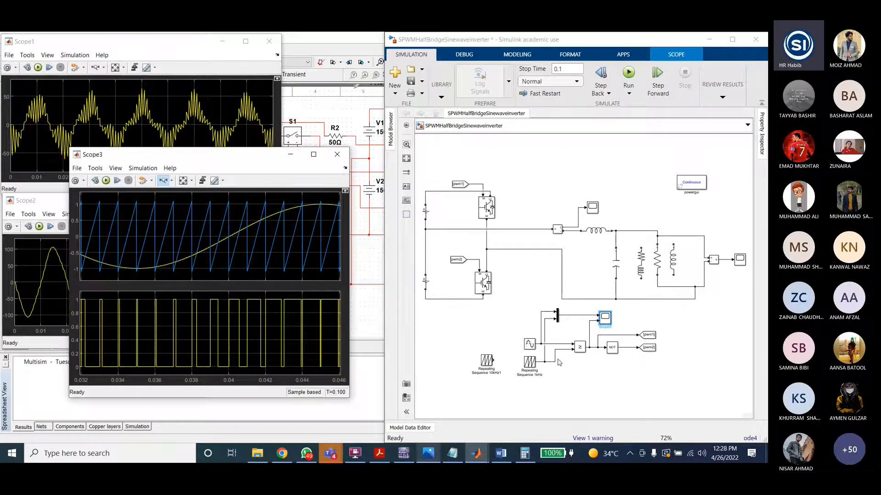
pyautogui.click(428, 454)
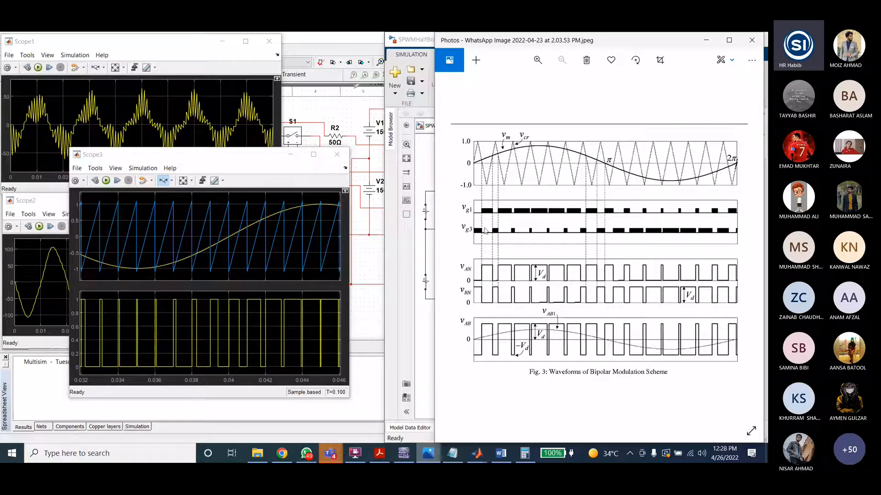
pyautogui.click(707, 40)
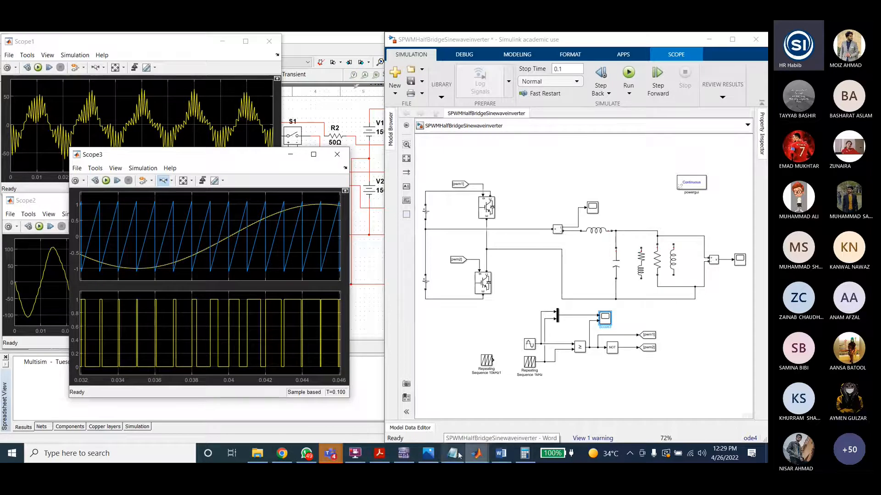
pyautogui.click(433, 456)
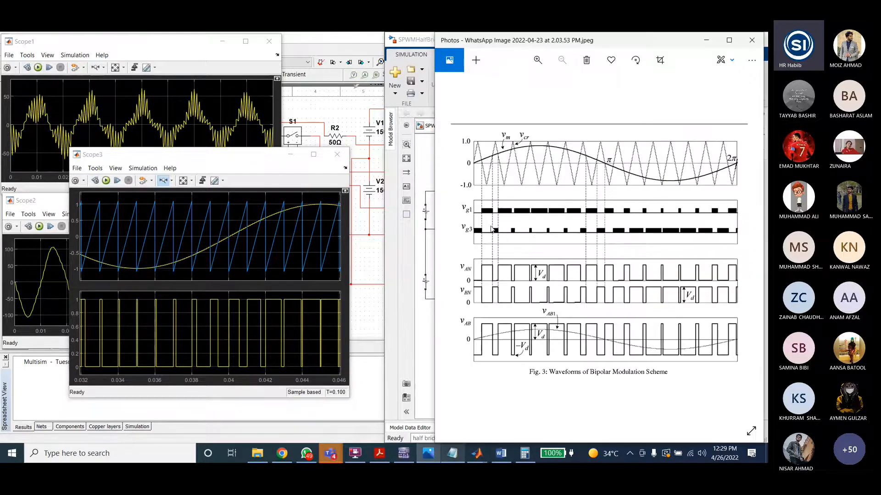
pyautogui.click(309, 43)
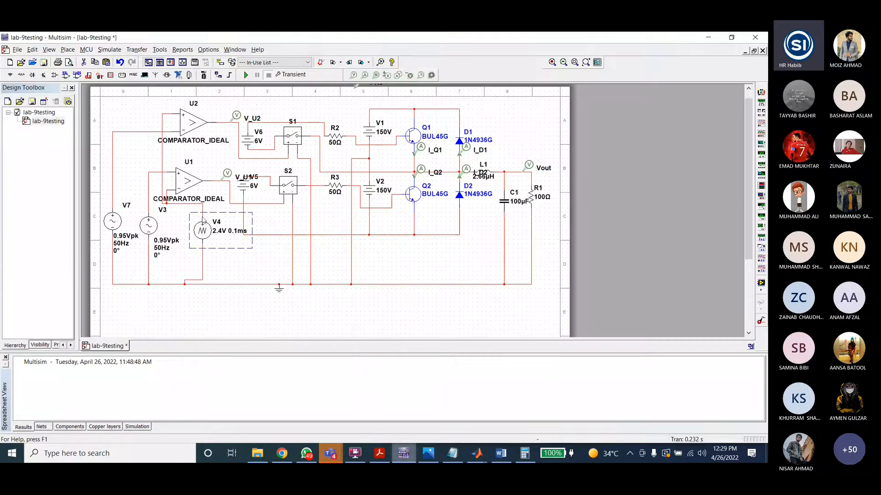
# Step: Switch to the SPWMHalfBridgeSinewaveinverter model and open the filter capacitor and inductor parameters to check their values
pyautogui.click(501, 454)
pyautogui.moveTo(477, 454)
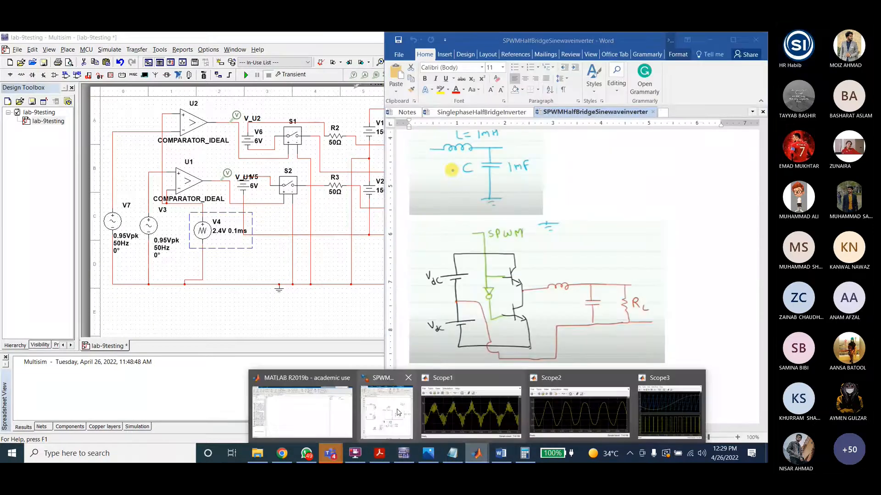
pyautogui.click(397, 413)
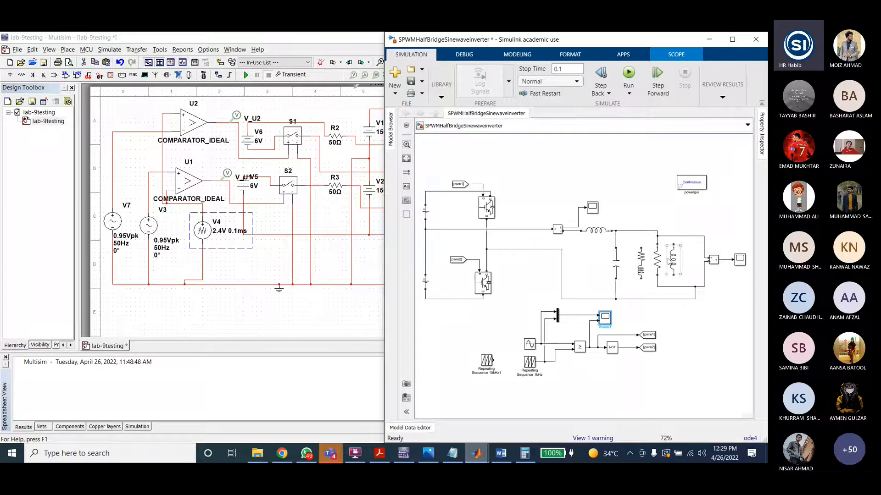
pyautogui.click(641, 204)
pyautogui.doubleClick(596, 230)
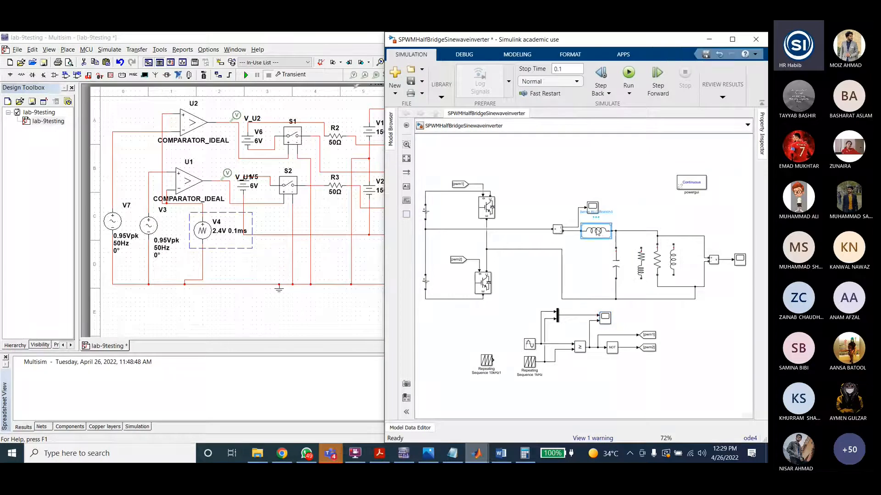
pyautogui.click(475, 295)
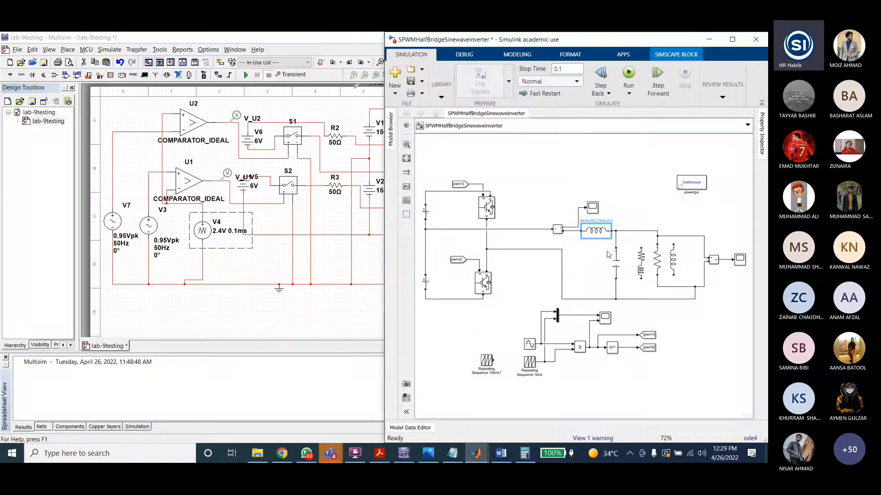
pyautogui.click(597, 262)
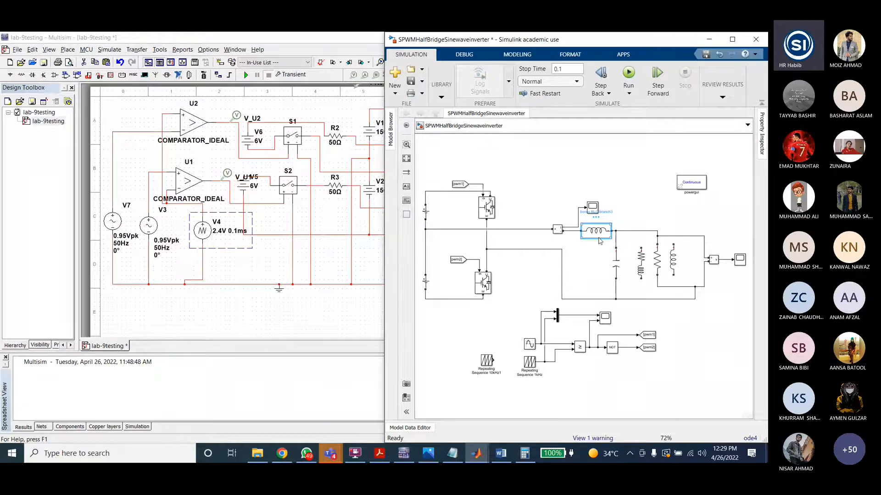
pyautogui.doubleClick(615, 263)
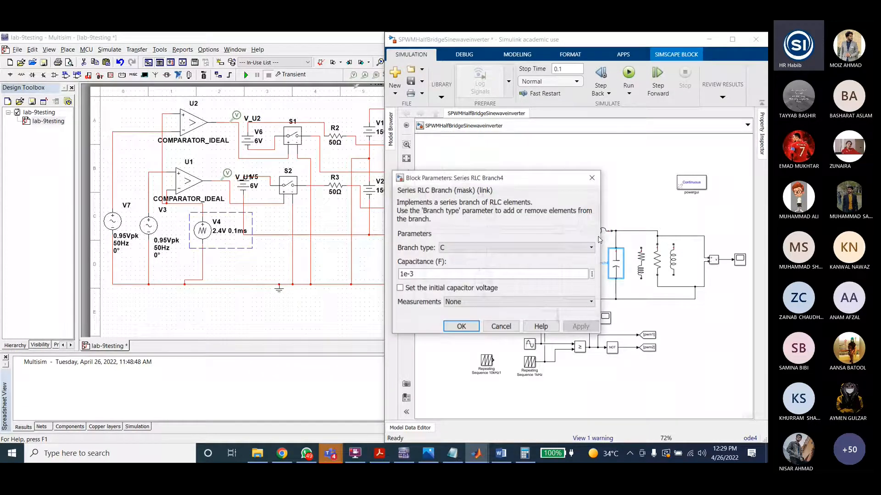
pyautogui.doubleClick(598, 235)
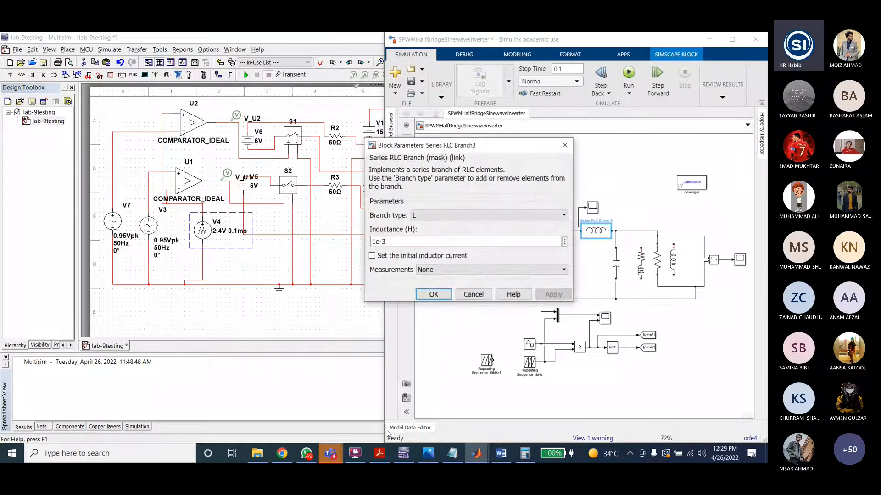
# Step: Bring the Scope3, Scope1 and Scope2 windows up beside the model, then close the inductor parameters dialog
pyautogui.click(476, 453)
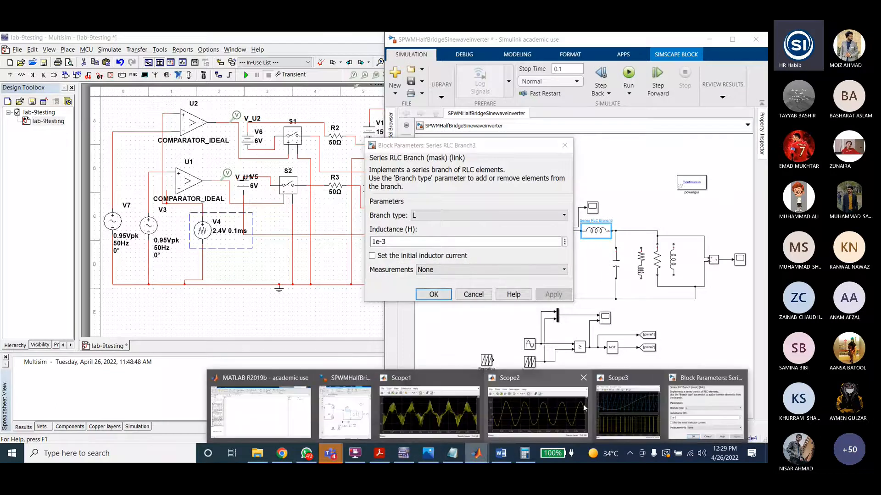
pyautogui.click(626, 408)
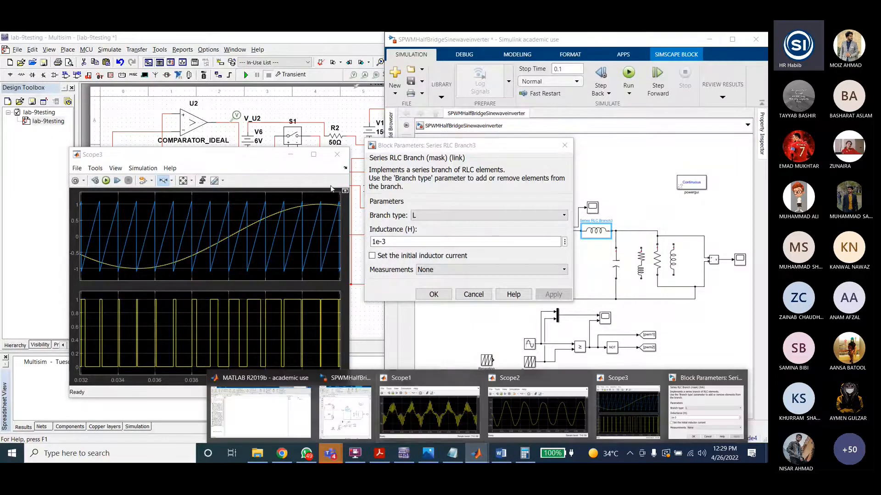
pyautogui.click(337, 154)
pyautogui.moveTo(476, 453)
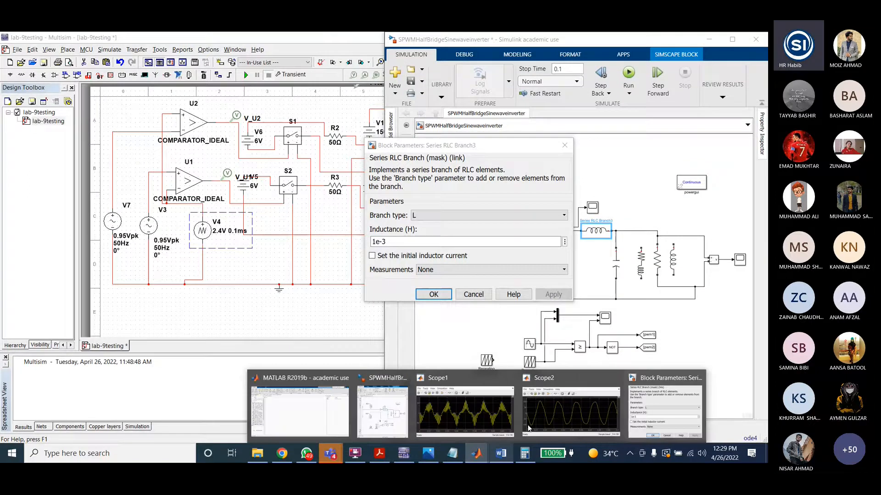
pyautogui.click(529, 428)
pyautogui.click(486, 420)
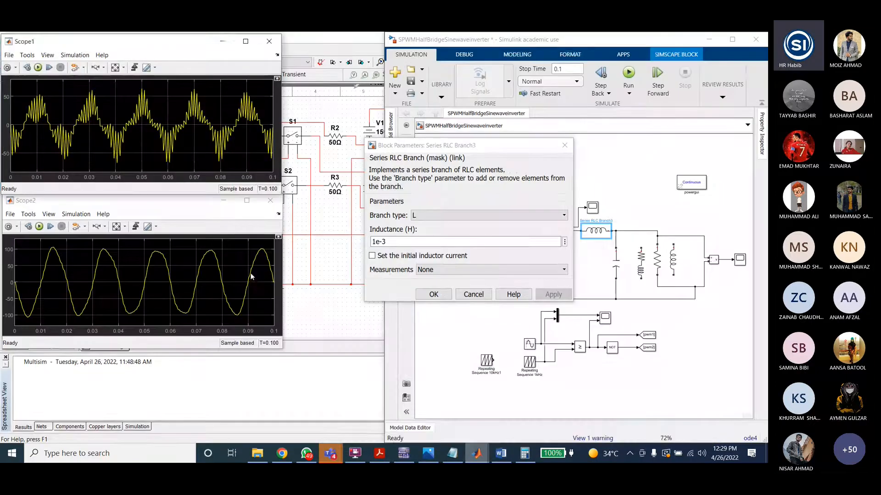
pyautogui.click(374, 241)
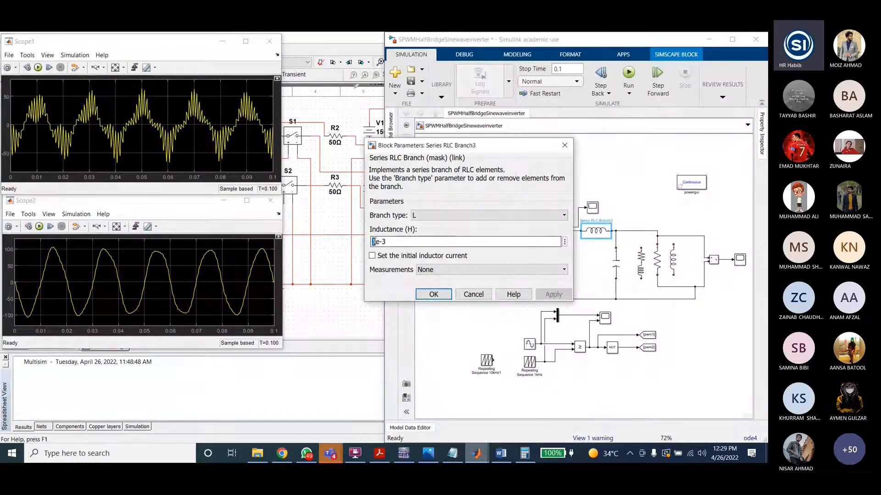
pyautogui.click(434, 295)
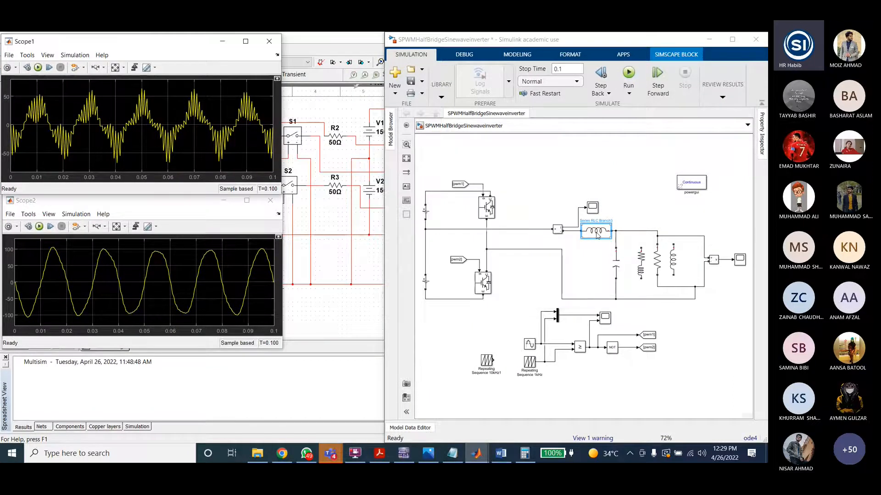
# Step: Open the SinglephaseFullBridgeInverter Word document from the Lab10b Inverter Matlab folder
pyautogui.click(410, 82)
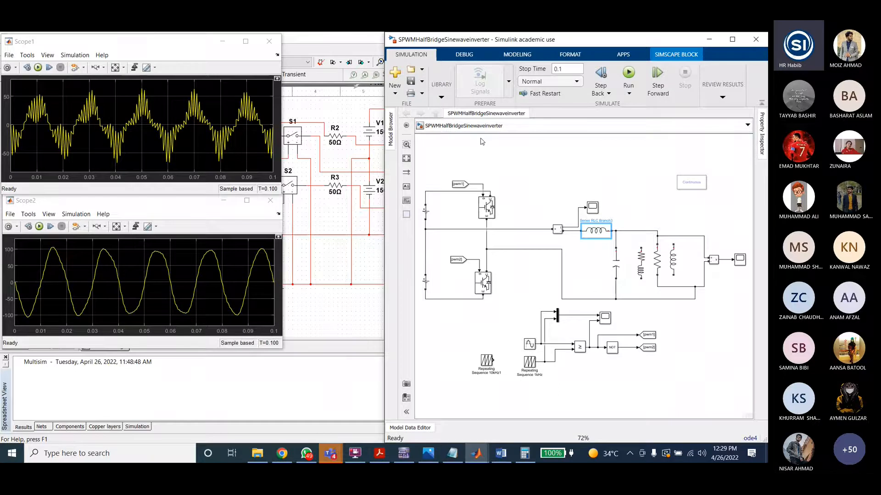
pyautogui.hotkey('alt', 'Tab')
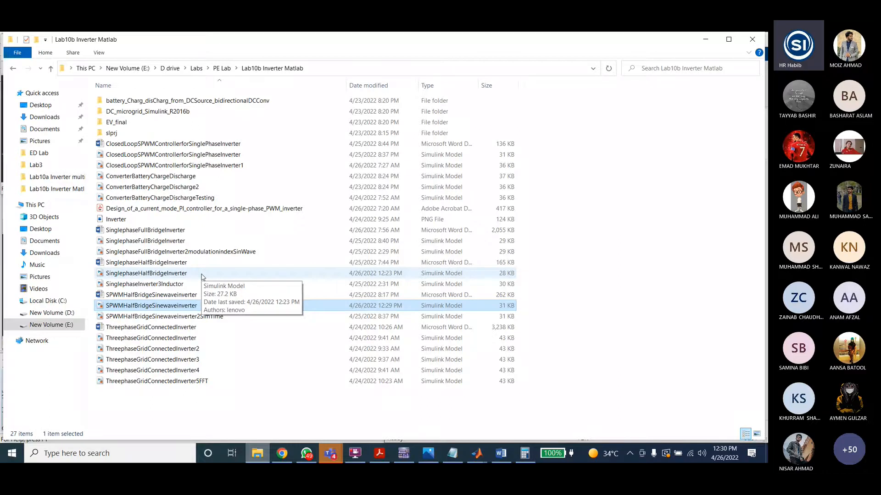
pyautogui.doubleClick(145, 230)
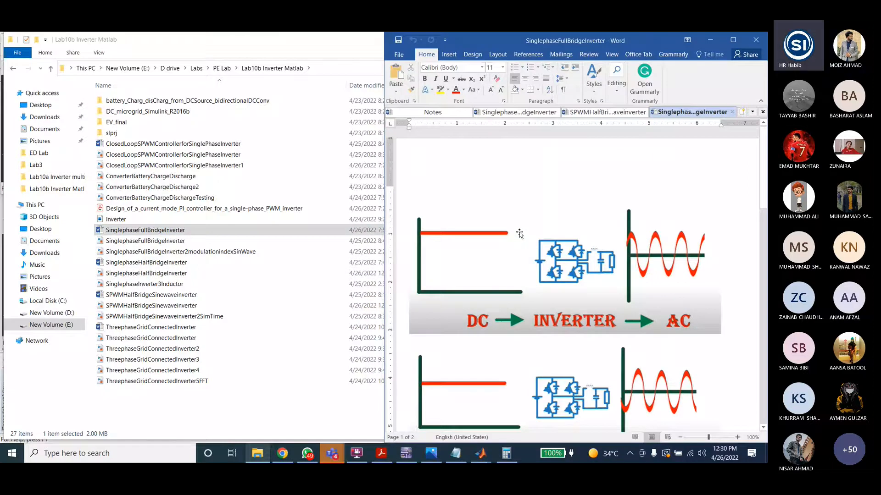
# Step: Scroll through the document to review the full-bridge inverter circuit and its design specifications
pyautogui.scroll(-10, 625, 229)
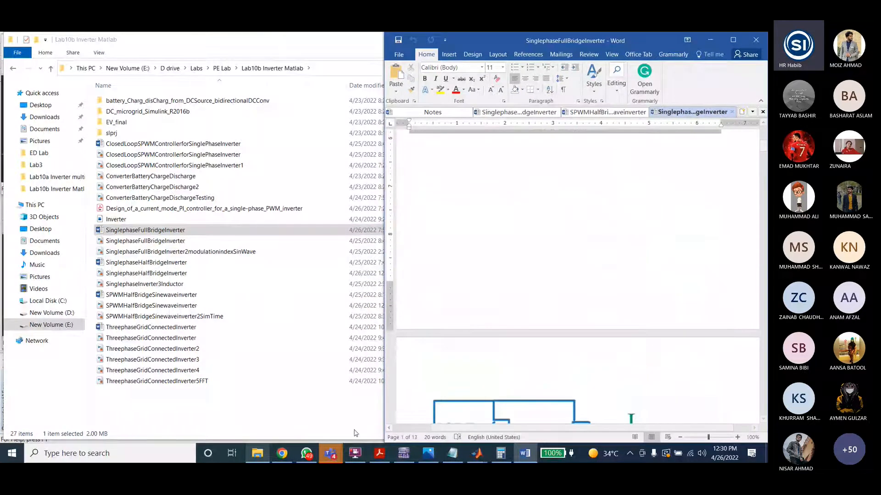
pyautogui.scroll(-8, 625, 228)
pyautogui.scroll(-3, 618, 243)
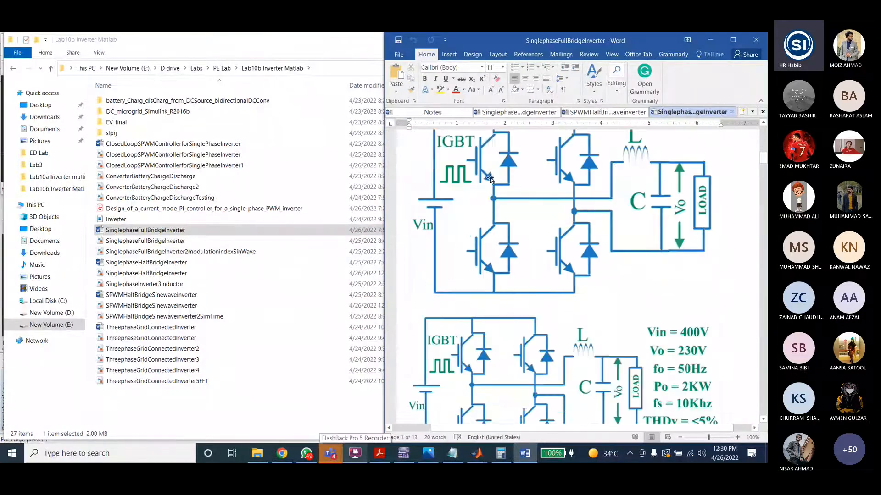
pyautogui.scroll(2, 580, 214)
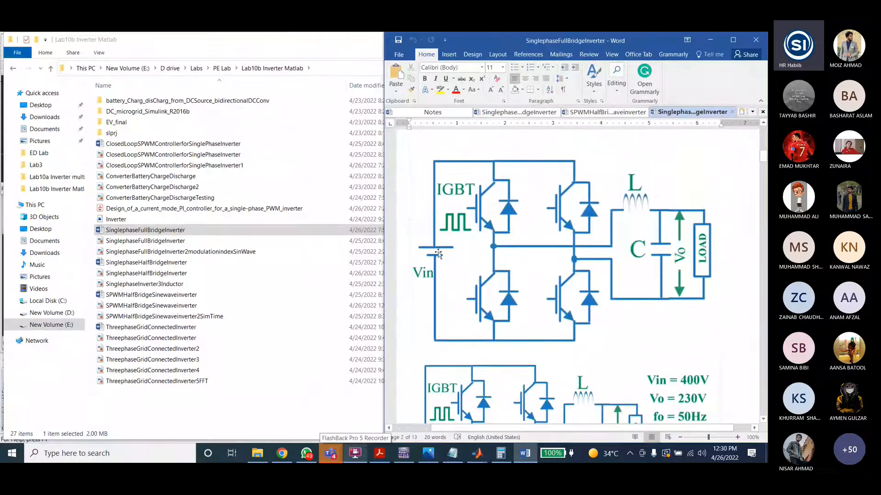
pyautogui.scroll(-6, 675, 222)
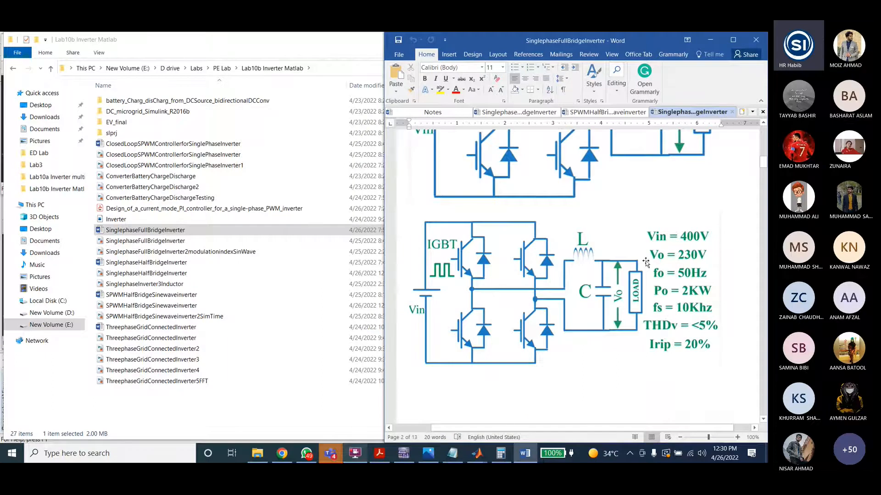
pyautogui.scroll(1, 532, 285)
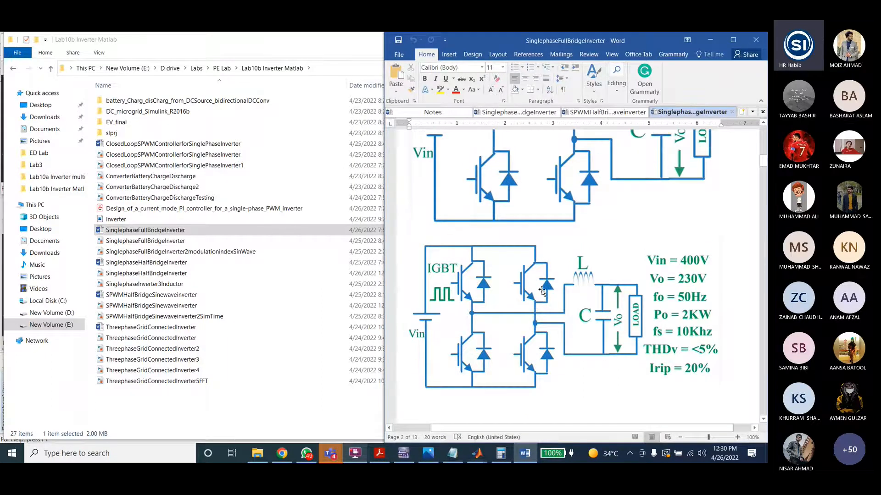
pyautogui.scroll(-1, 541, 290)
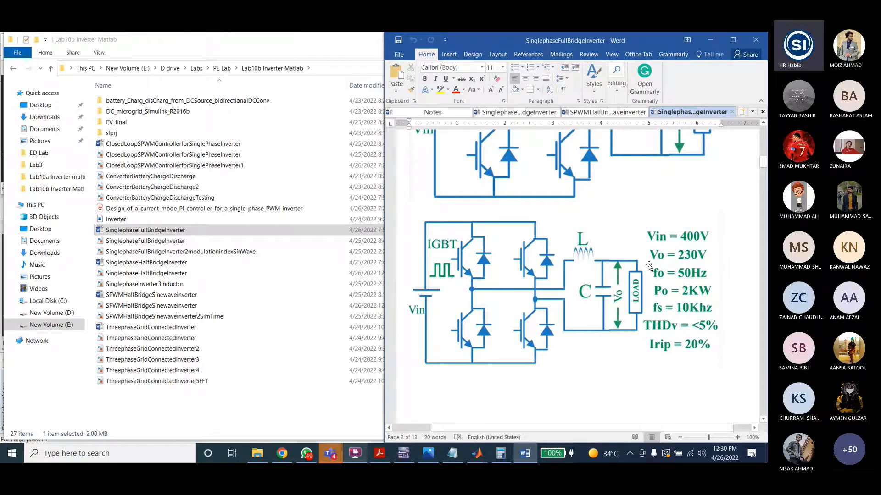
pyautogui.scroll(-2, 584, 255)
pyautogui.scroll(2, 585, 255)
pyautogui.scroll(-1, 709, 334)
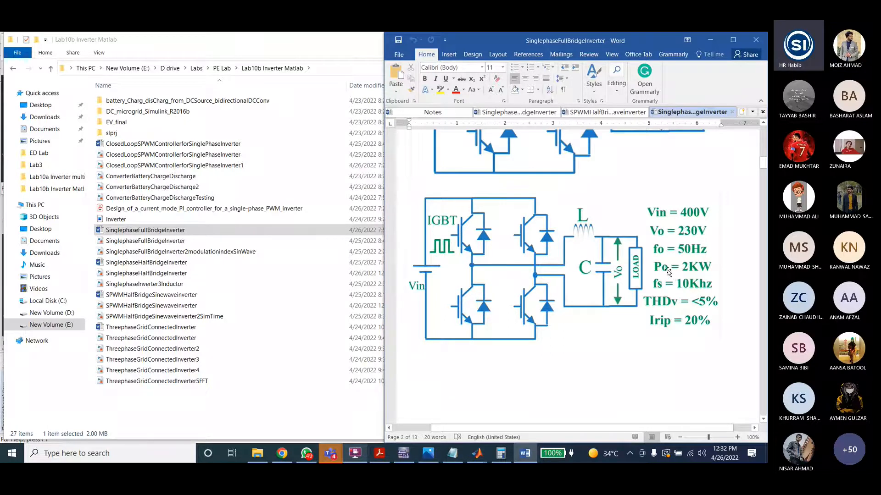
pyautogui.scroll(-5, 667, 248)
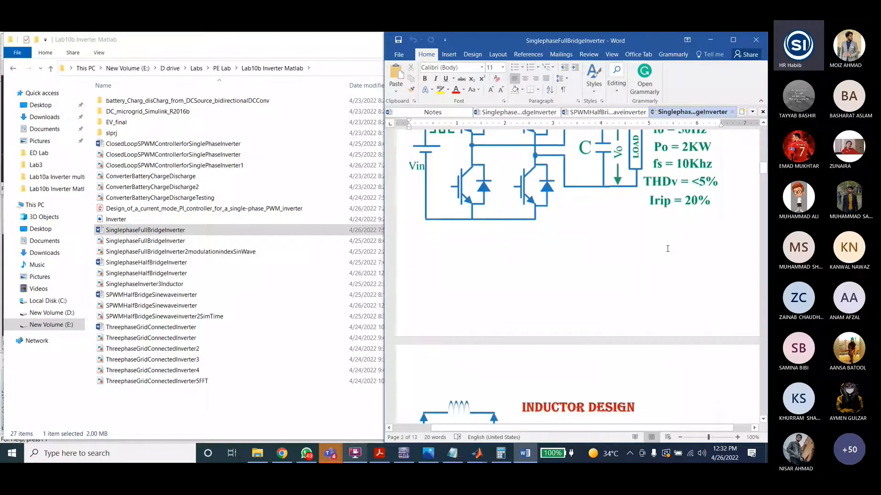
pyautogui.scroll(3, 666, 226)
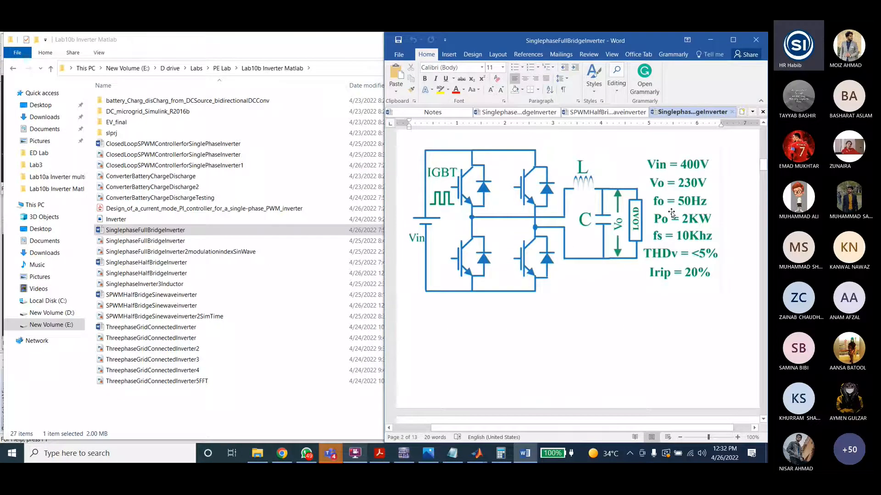
pyautogui.scroll(-15, 671, 213)
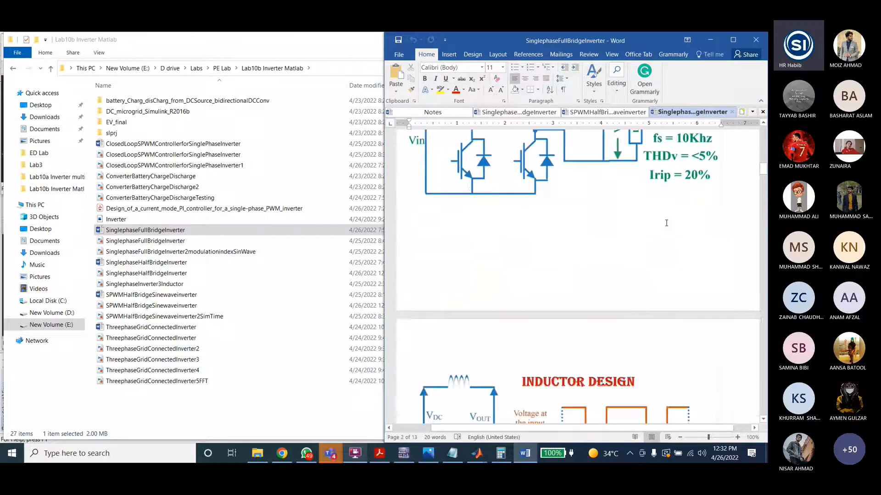
# Step: Review the inductor design equations and the 4.06 mH inductance calculation in the document
pyautogui.scroll(-4, 578, 250)
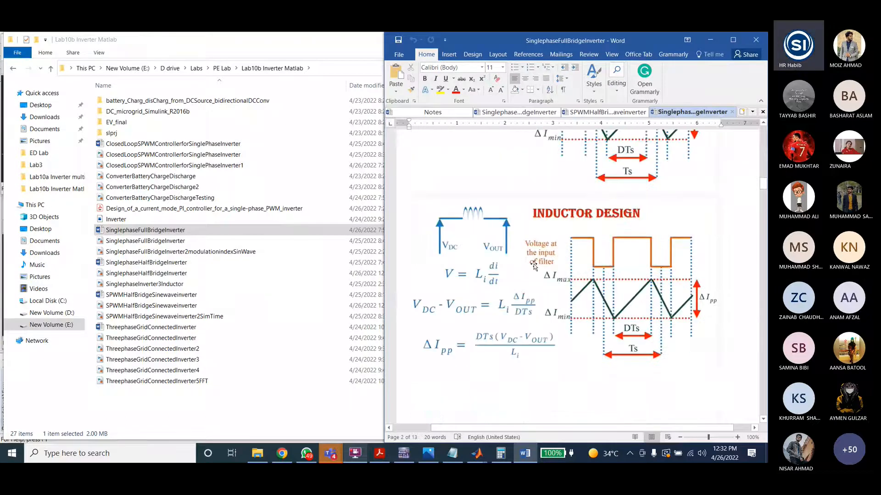
pyautogui.scroll(-3, 534, 266)
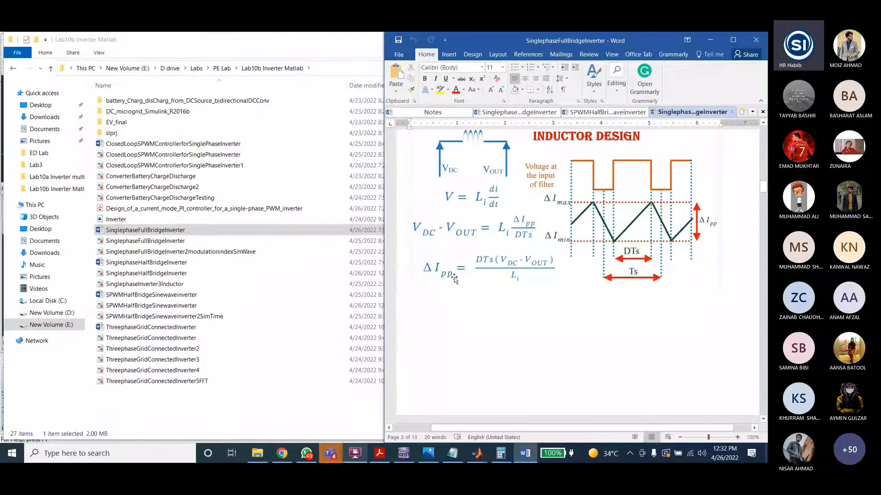
pyautogui.scroll(-5, 454, 279)
pyautogui.scroll(4, 486, 199)
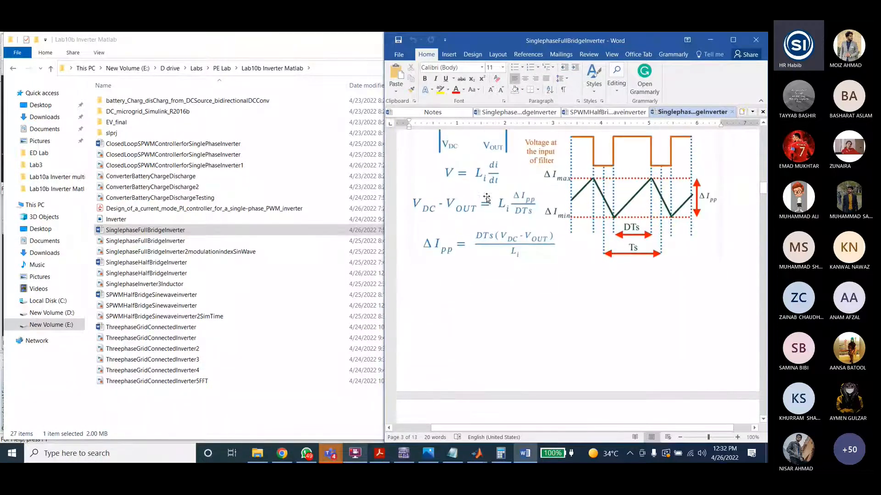
pyautogui.scroll(-12, 486, 198)
pyautogui.scroll(-4, 502, 260)
pyautogui.scroll(-6, 518, 273)
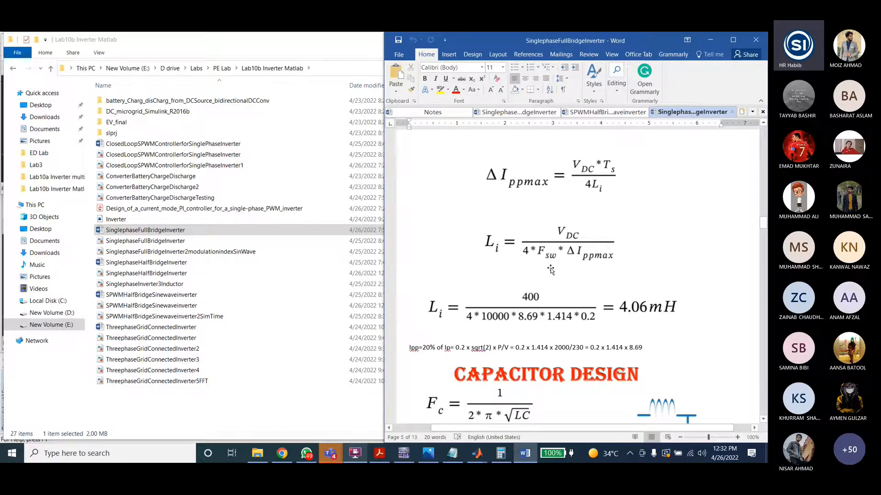
pyautogui.scroll(-2, 550, 270)
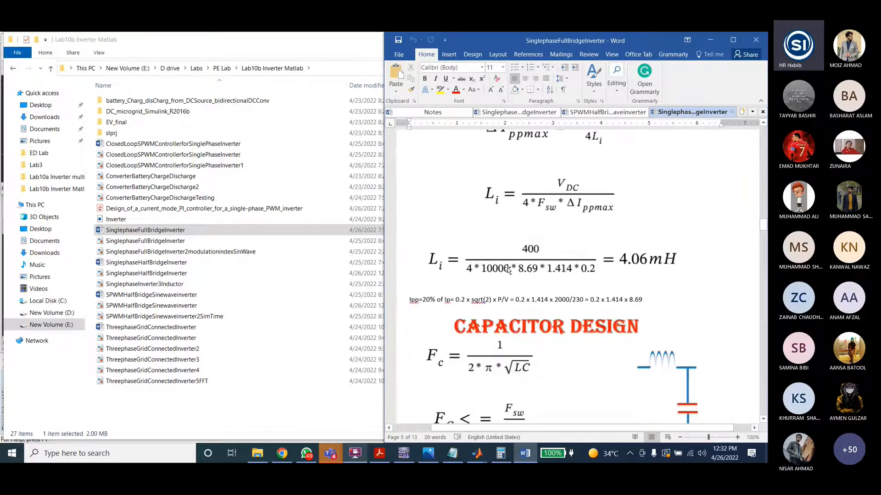
pyautogui.click(513, 273)
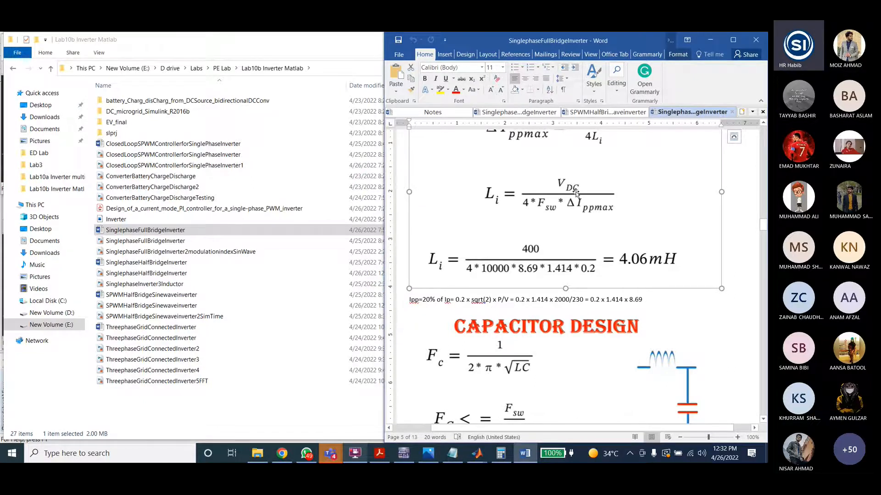
pyautogui.scroll(2, 532, 266)
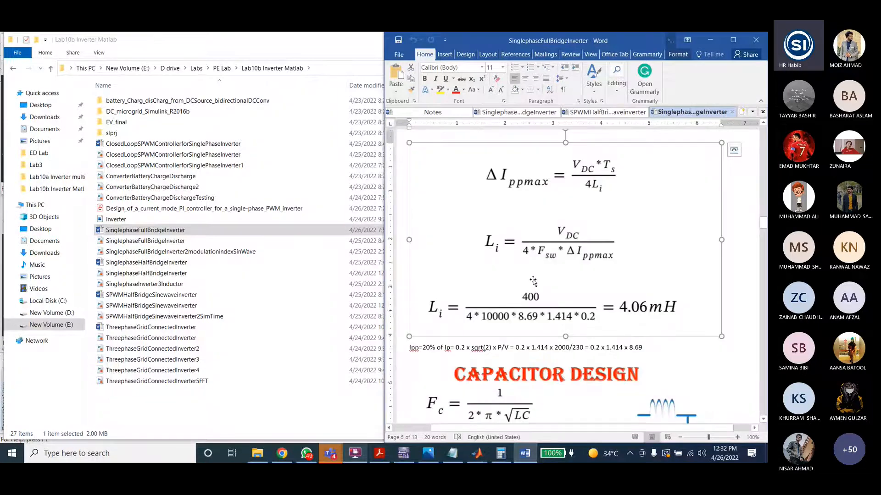
pyautogui.scroll(-1, 532, 281)
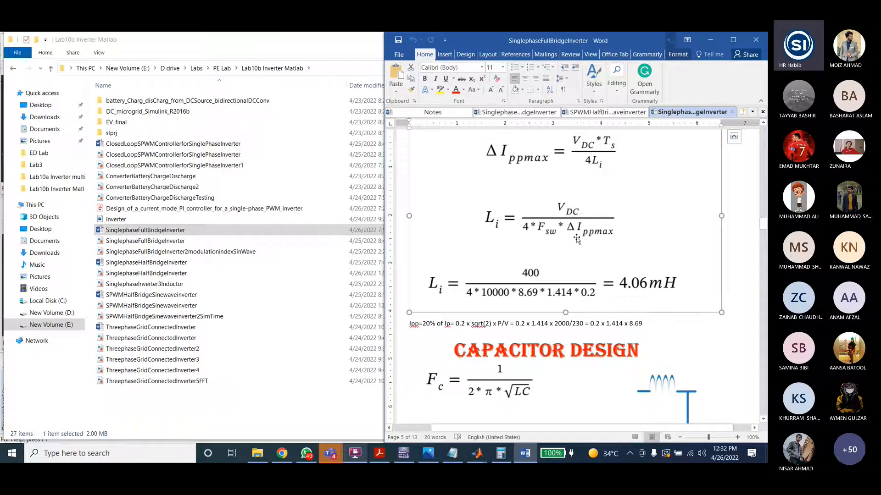
pyautogui.click(128, 231)
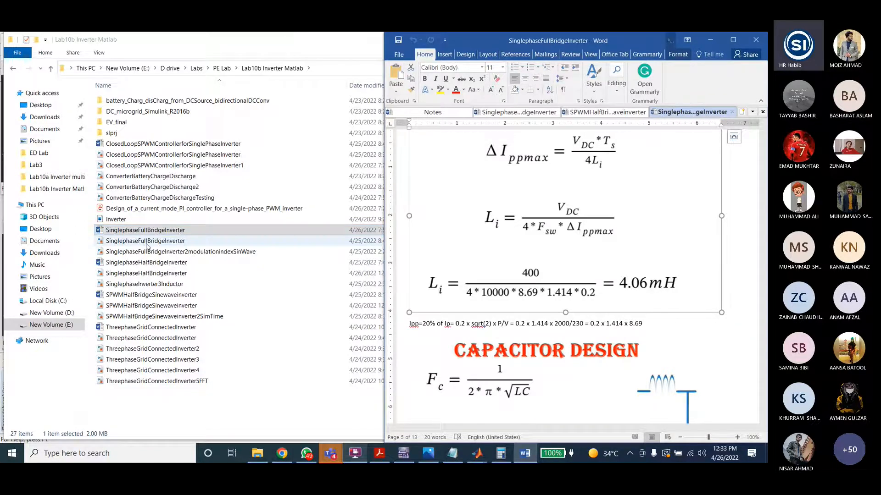
pyautogui.click(521, 224)
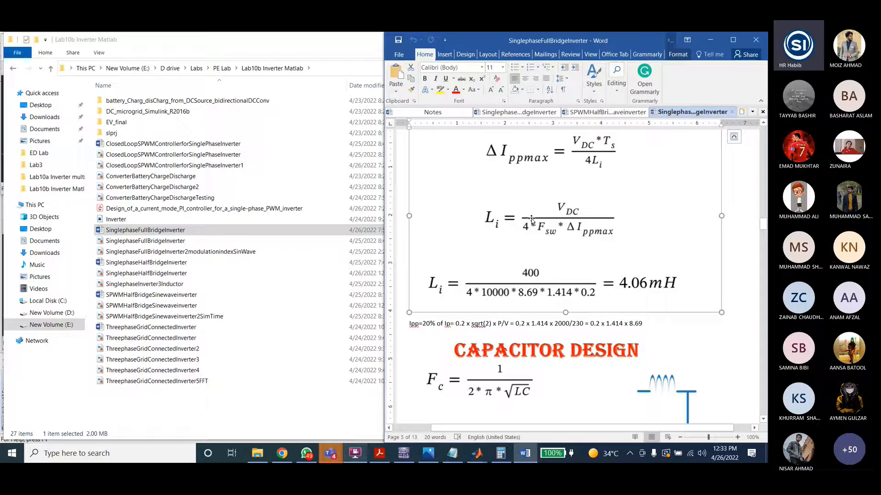